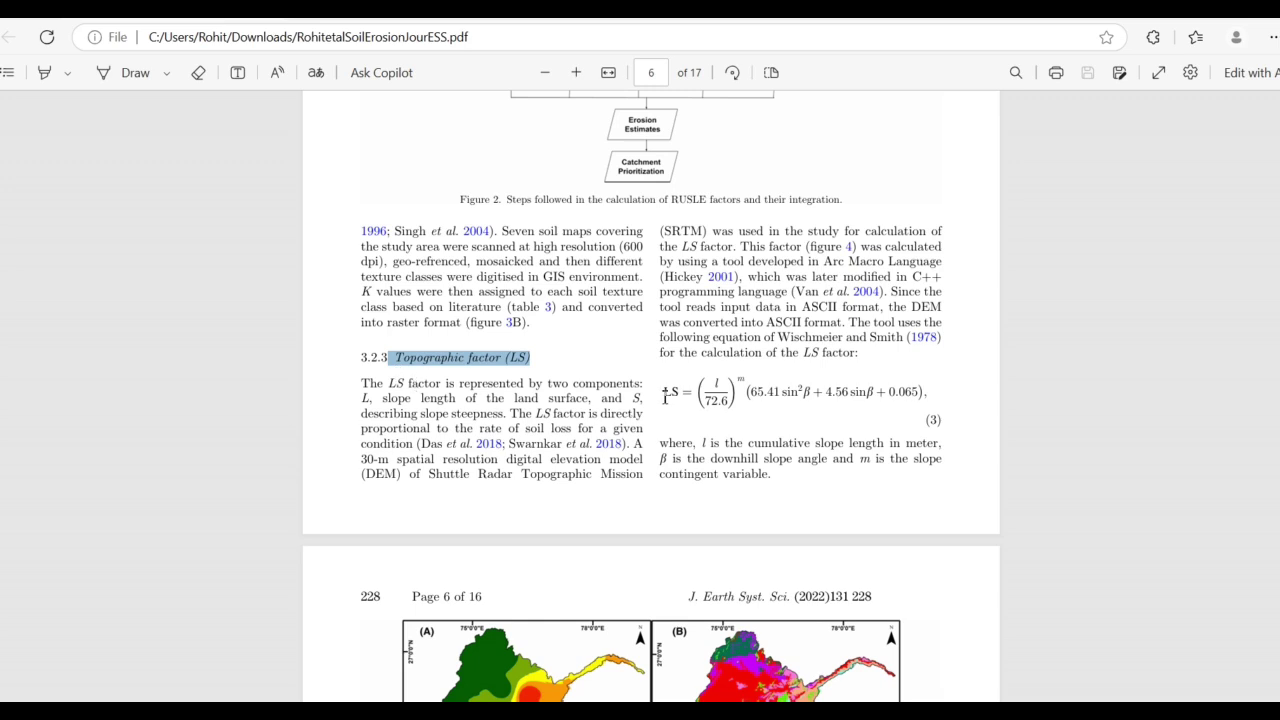
Examine the LS factor equation in section 3.2.3 and the Figure 4 slope length and steepness map in the paper.
drag(665, 394, 932, 405)
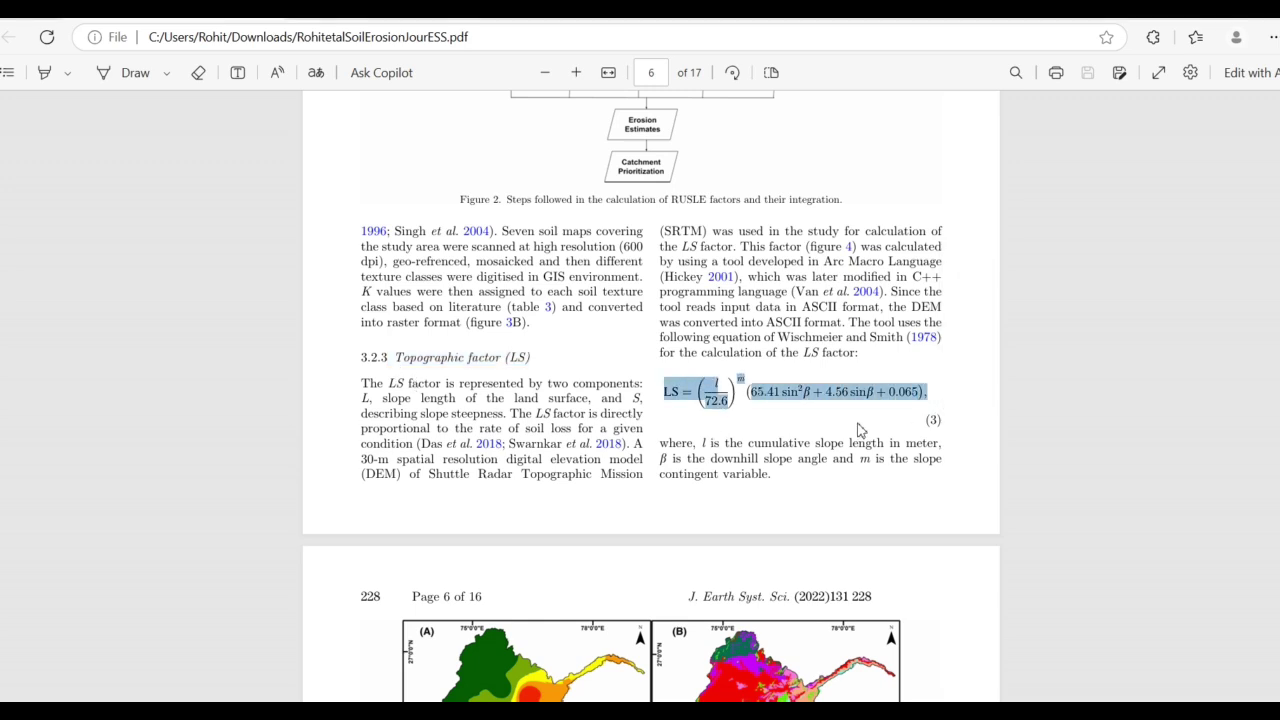
scroll(948, 455, down, 4)
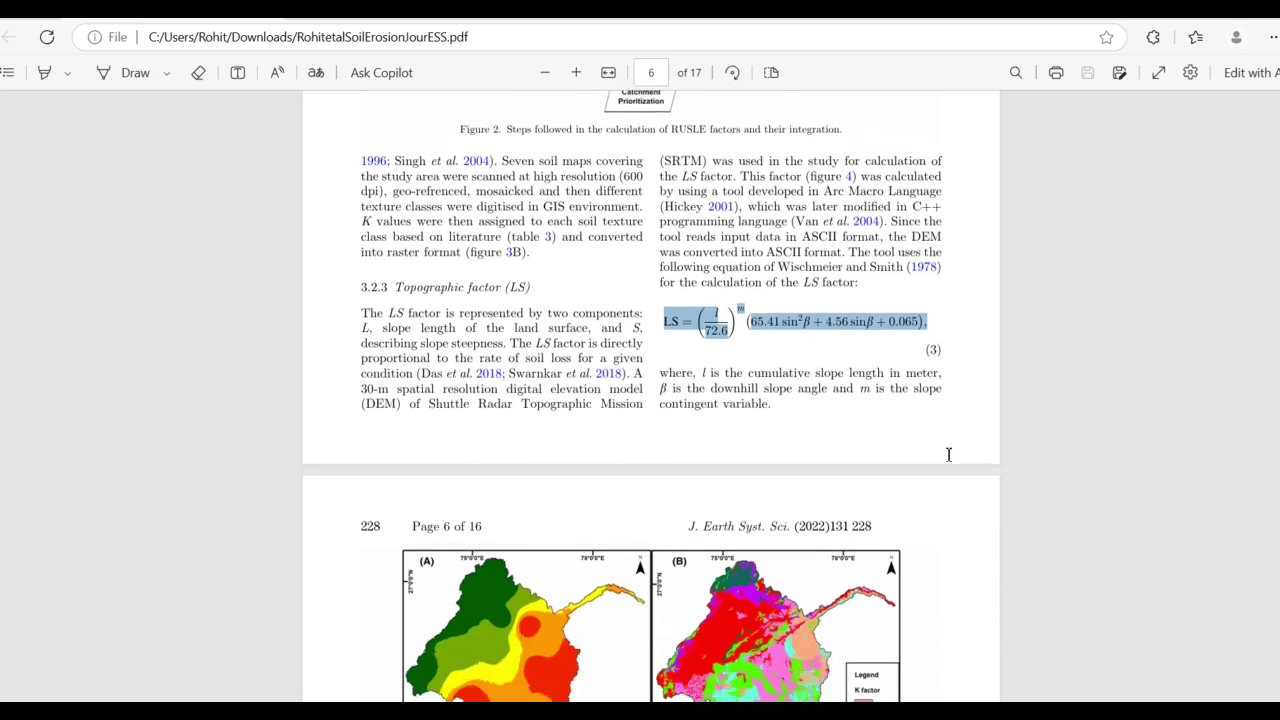
scroll(948, 455, down, 5)
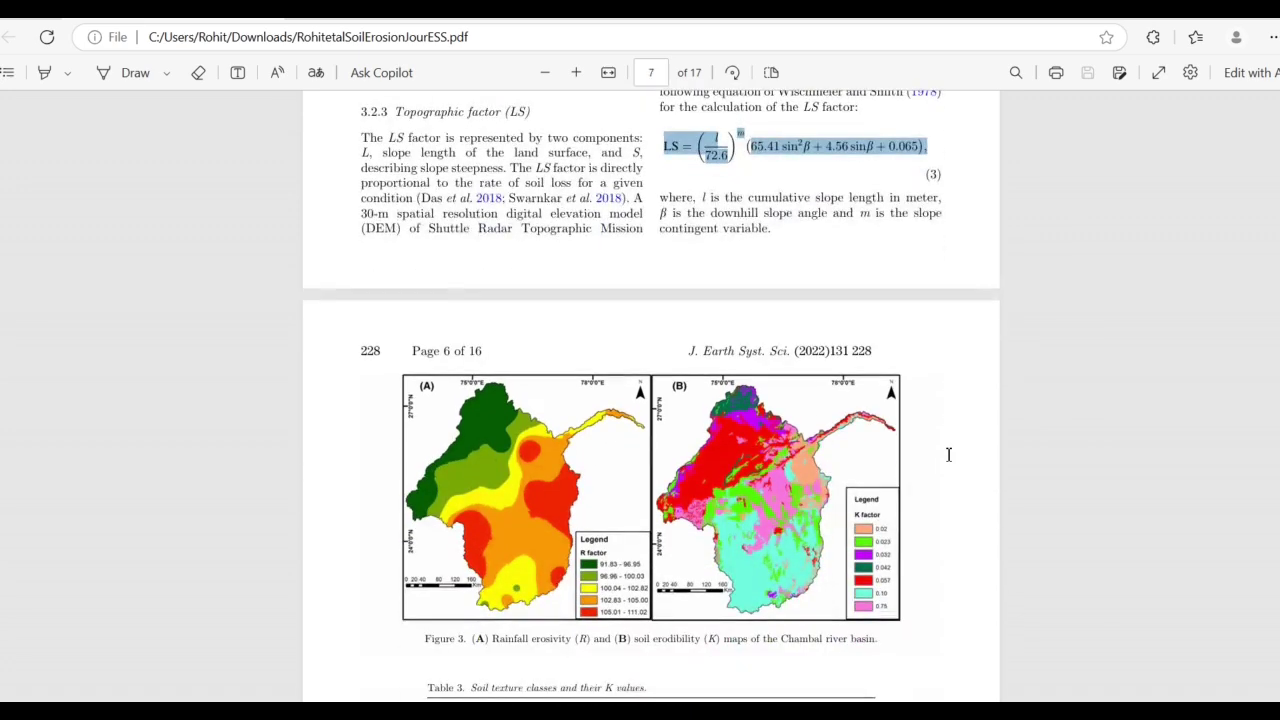
scroll(948, 455, down, 9)
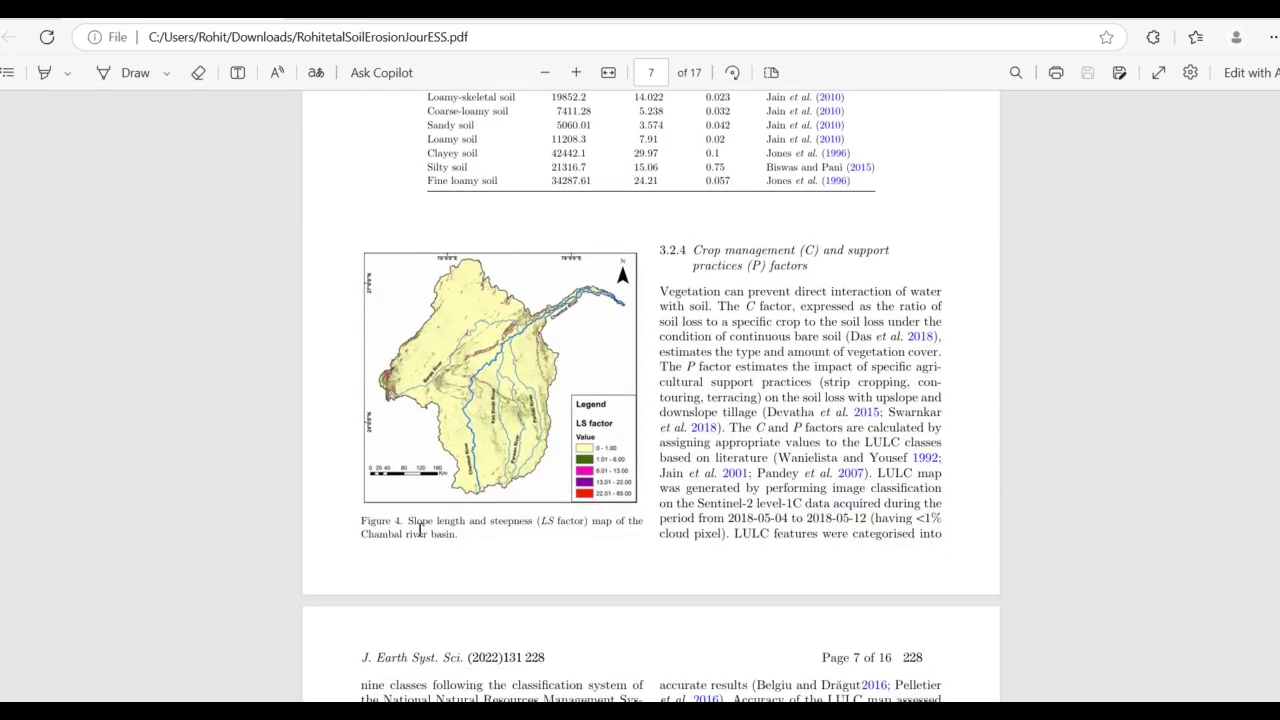
drag(415, 523, 590, 551)
key(ctrl+c)
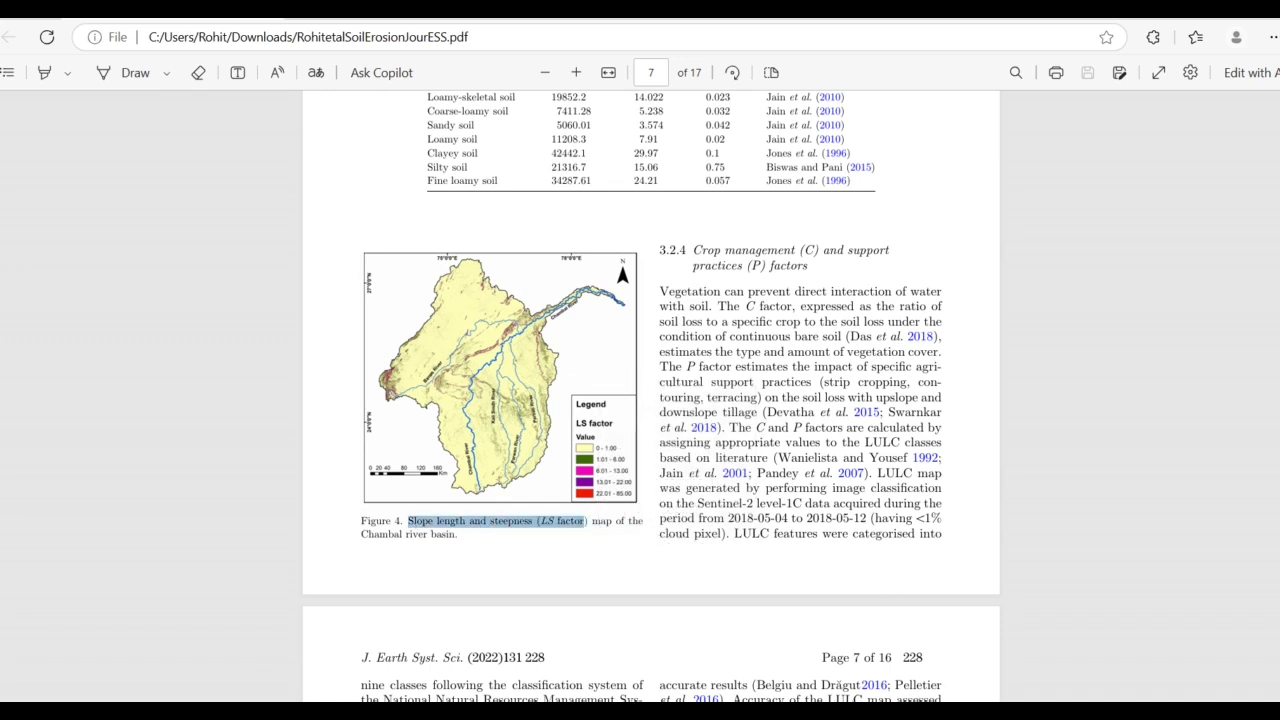
Switch to the Google Earth Engine code editor and run the ALOS_90m DEM download script, enlarging the map area.
click(930, 690)
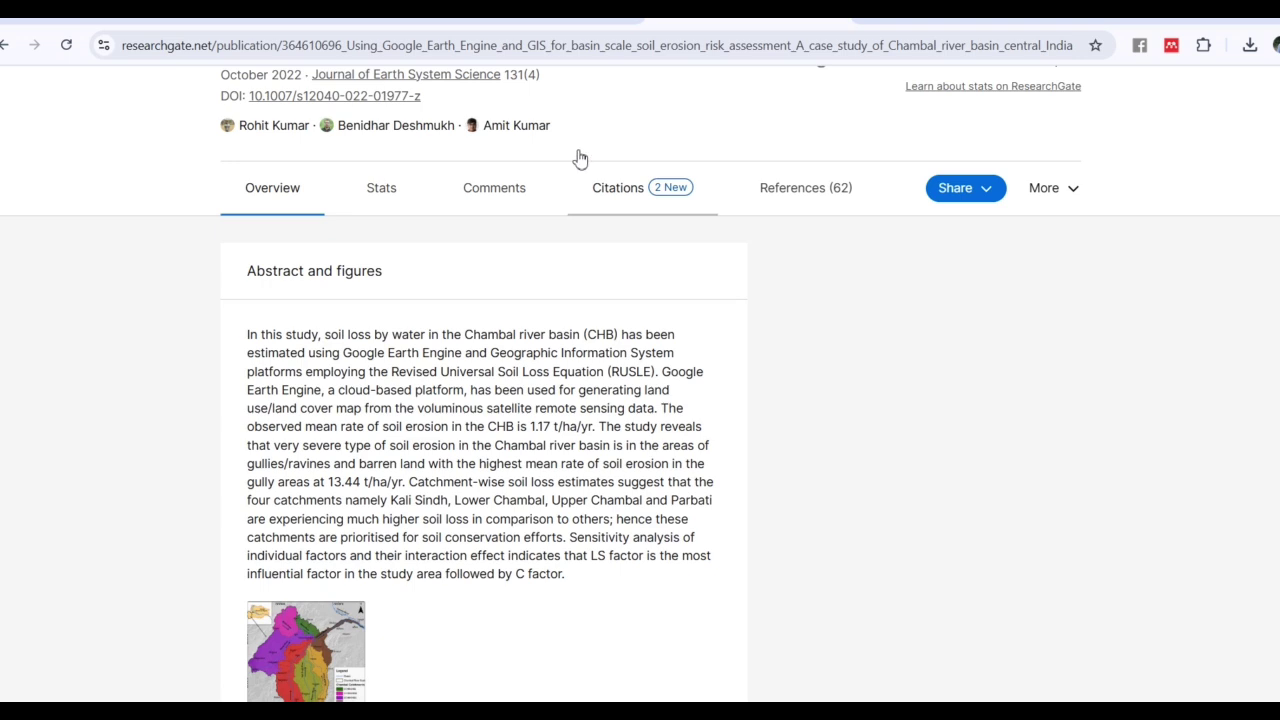
click(575, 12)
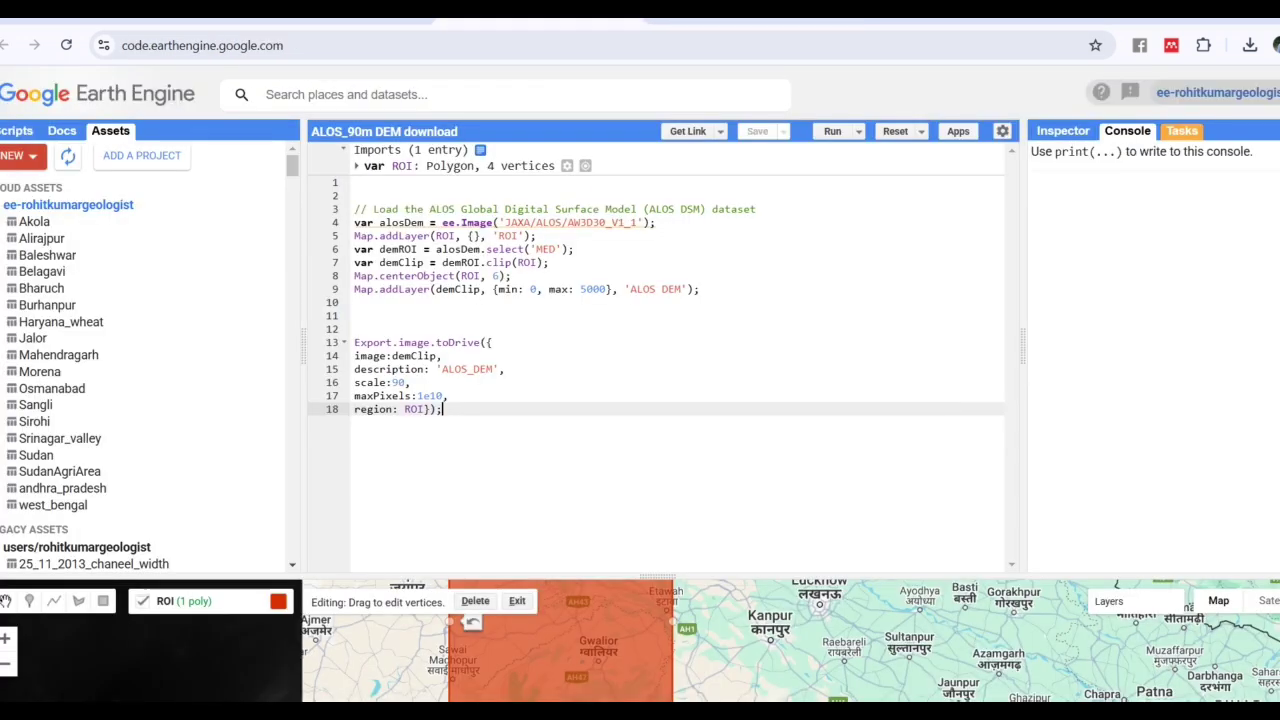
click(534, 400)
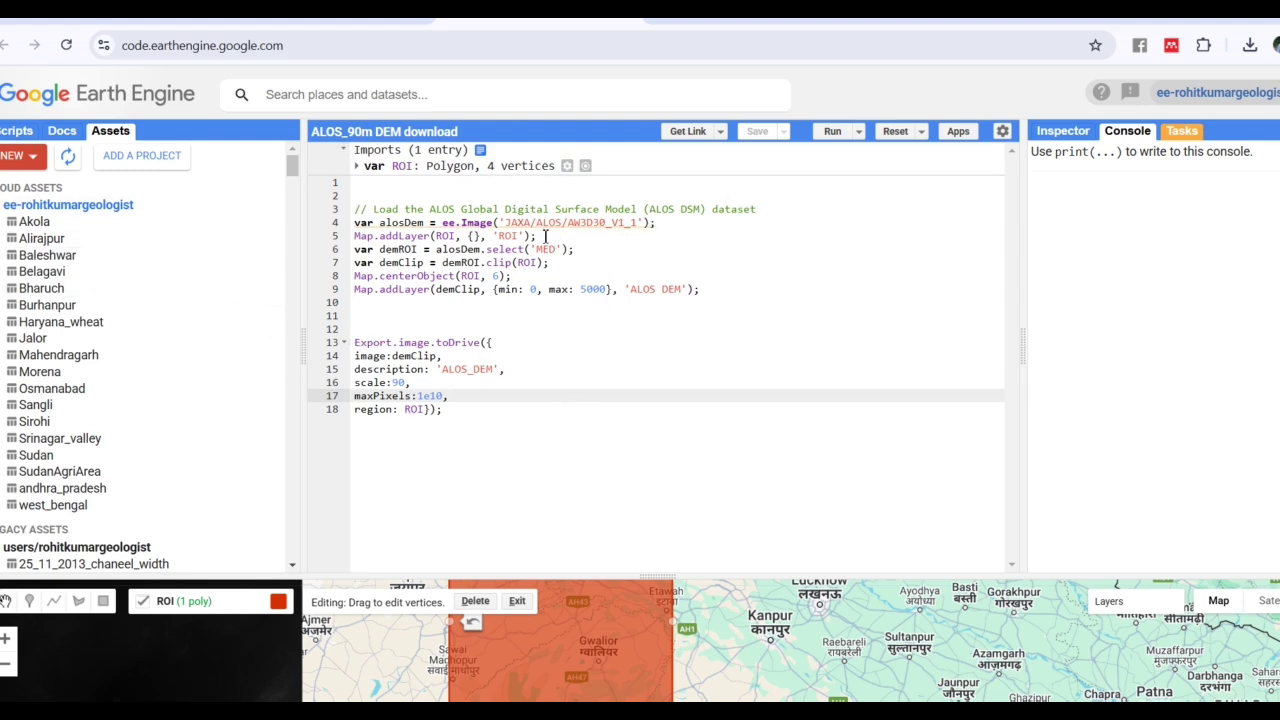
drag(532, 220, 636, 222)
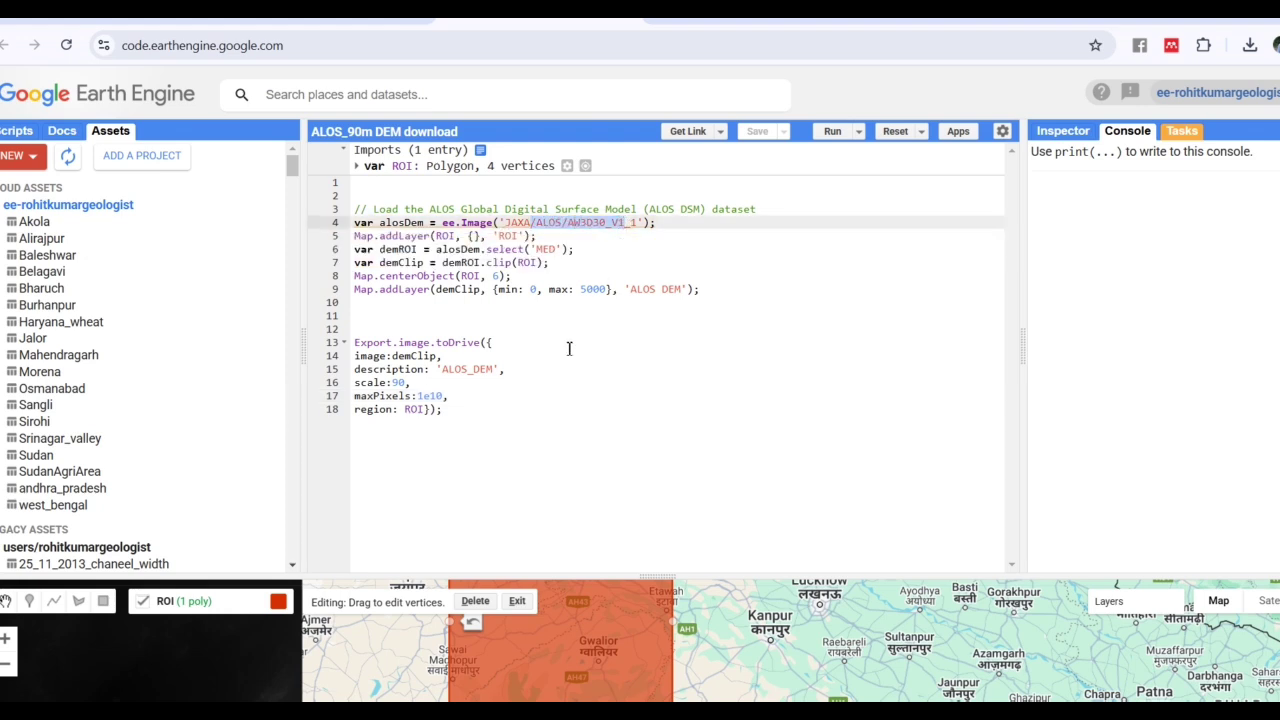
click(559, 385)
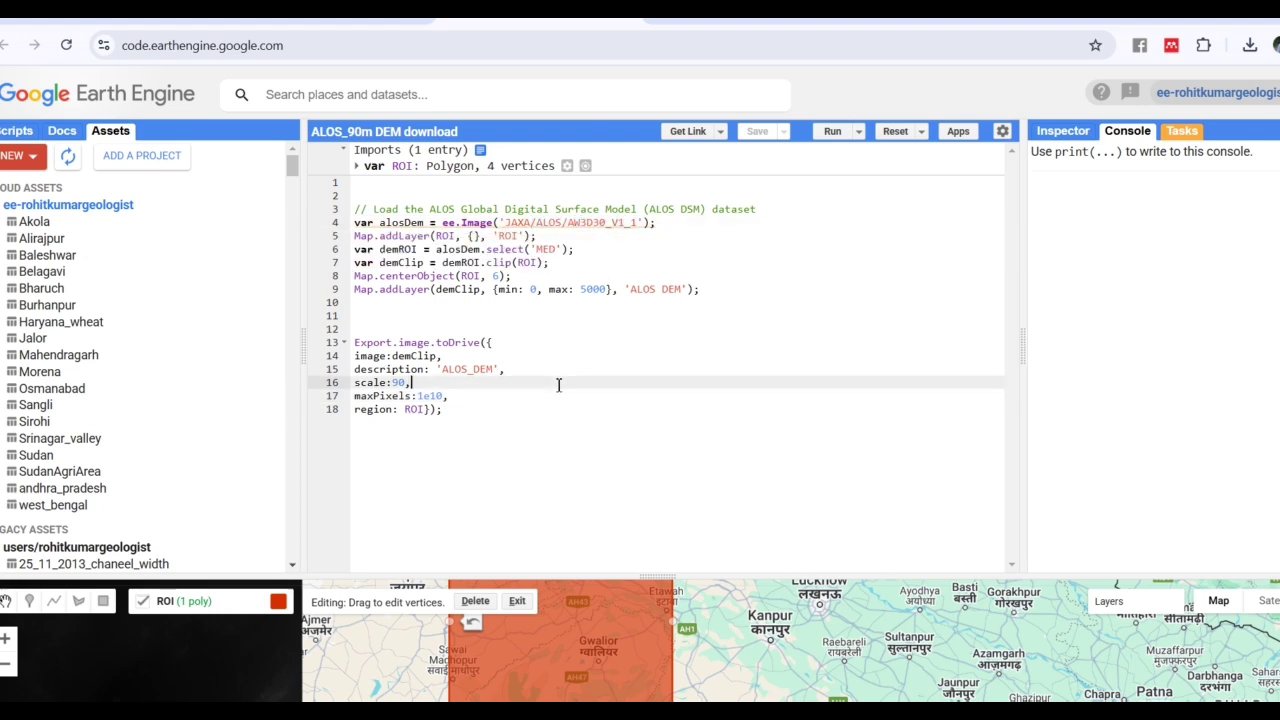
click(832, 134)
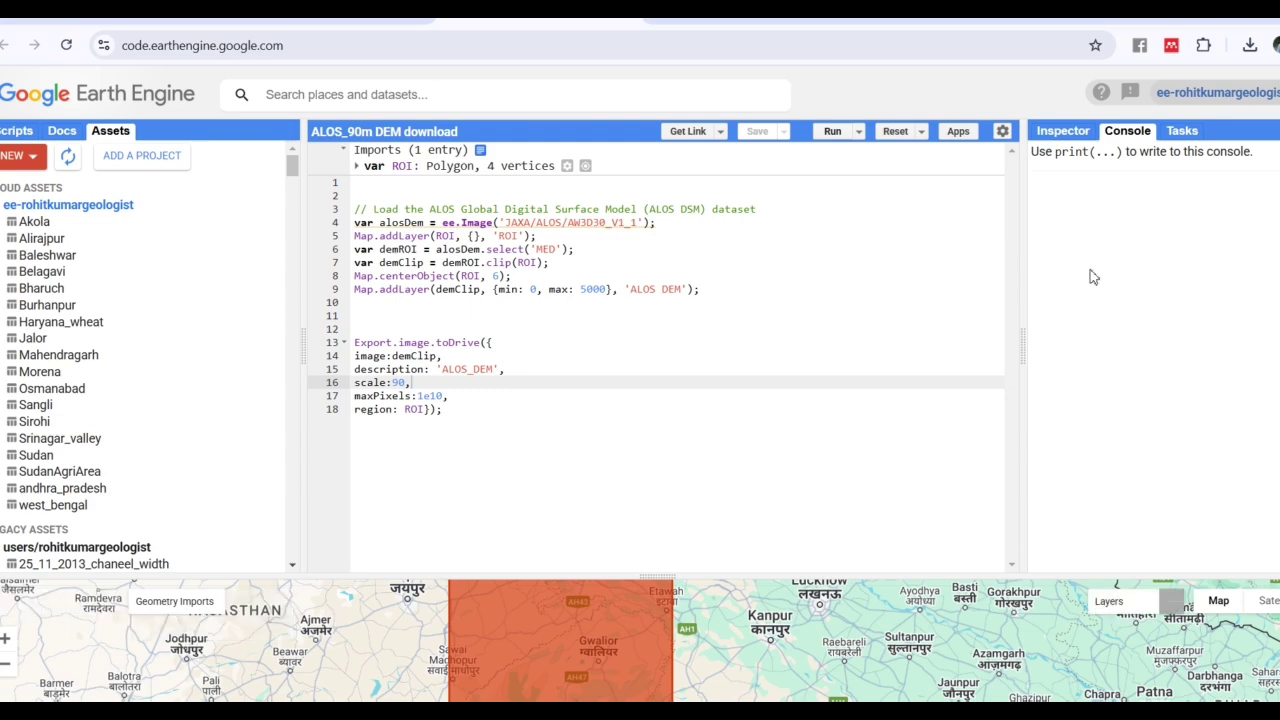
drag(663, 575, 700, 307)
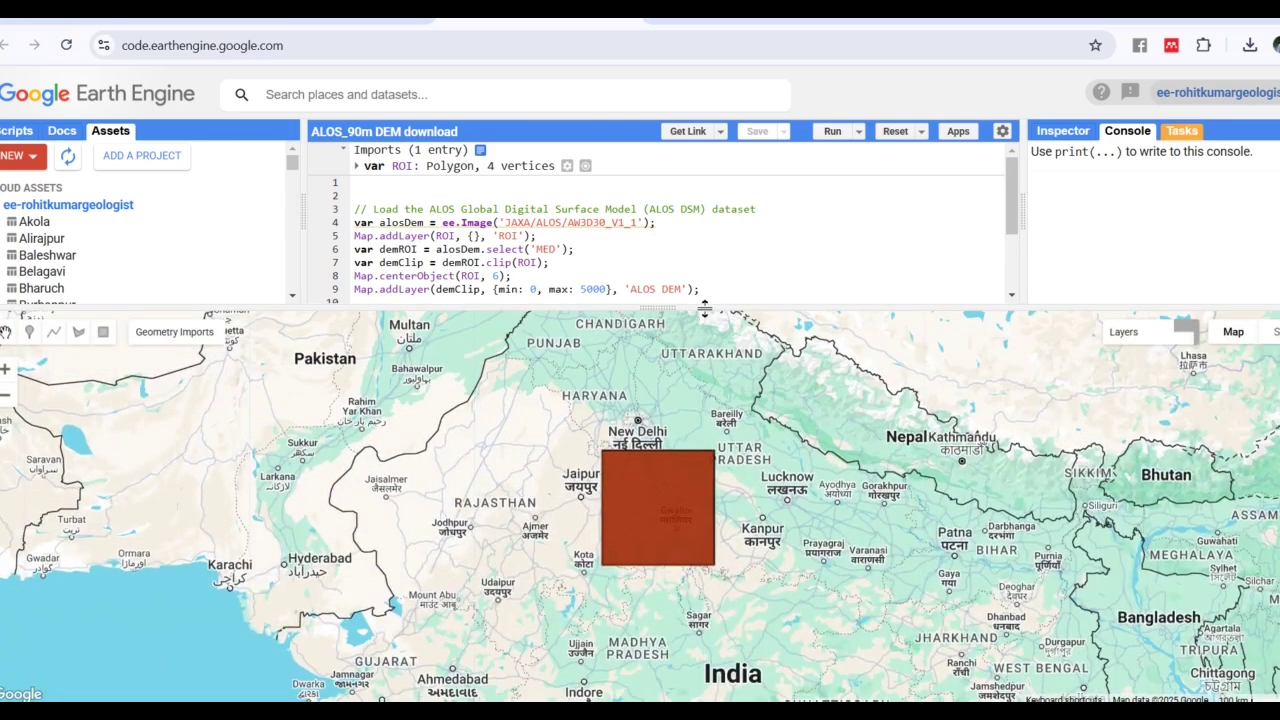
Start the unsubmitted ALOS_DEM image export to Drive with DEM as both the task name and filename.
click(1184, 132)
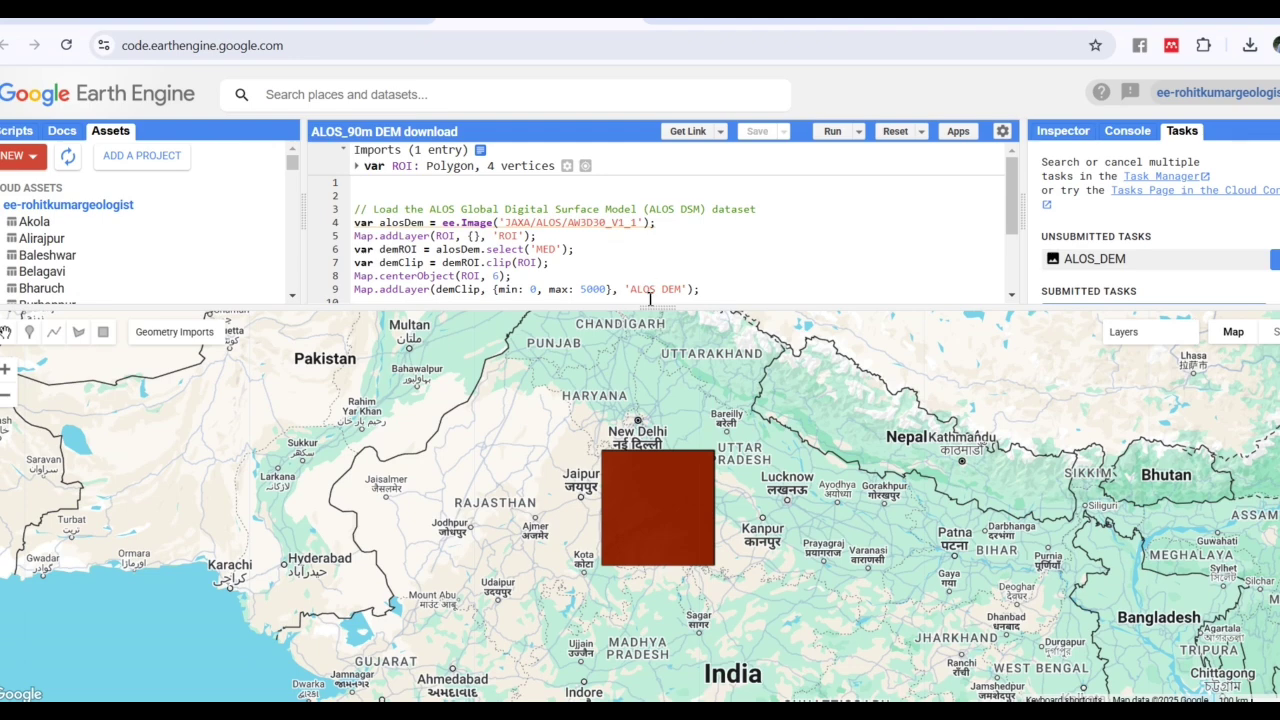
drag(660, 307, 663, 423)
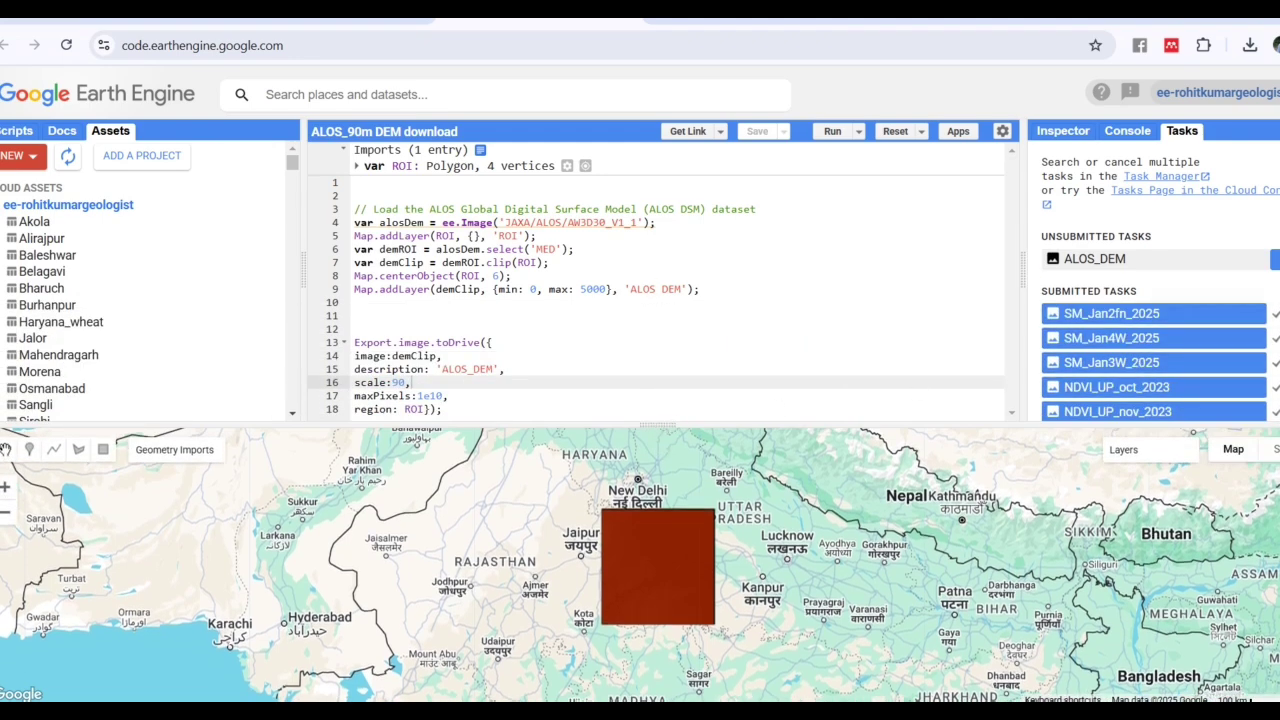
click(1276, 260)
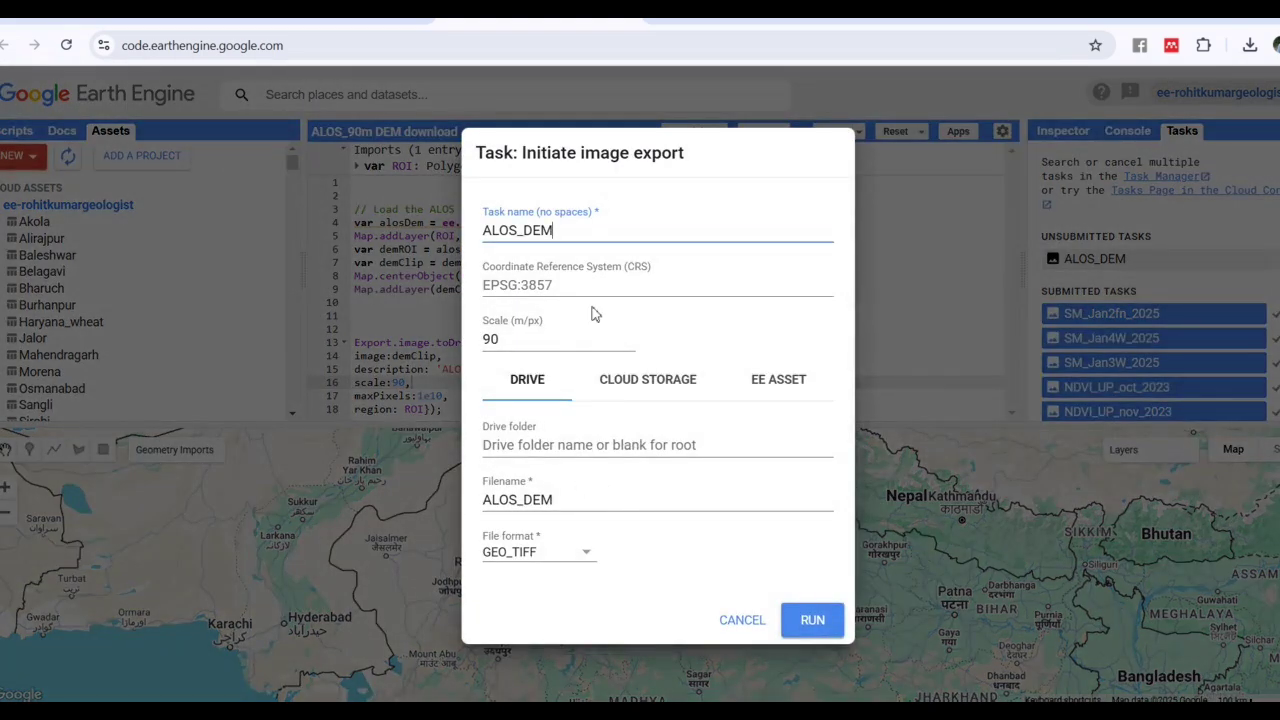
double_click(528, 229)
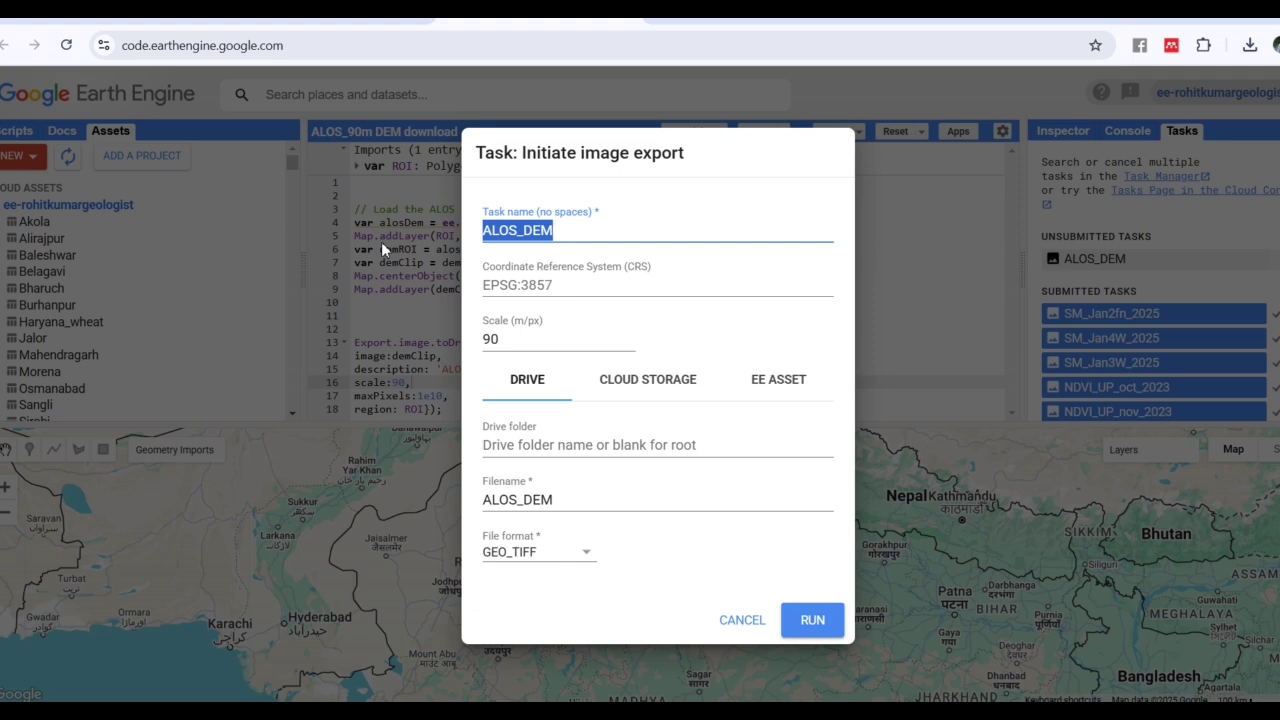
text(DEM)
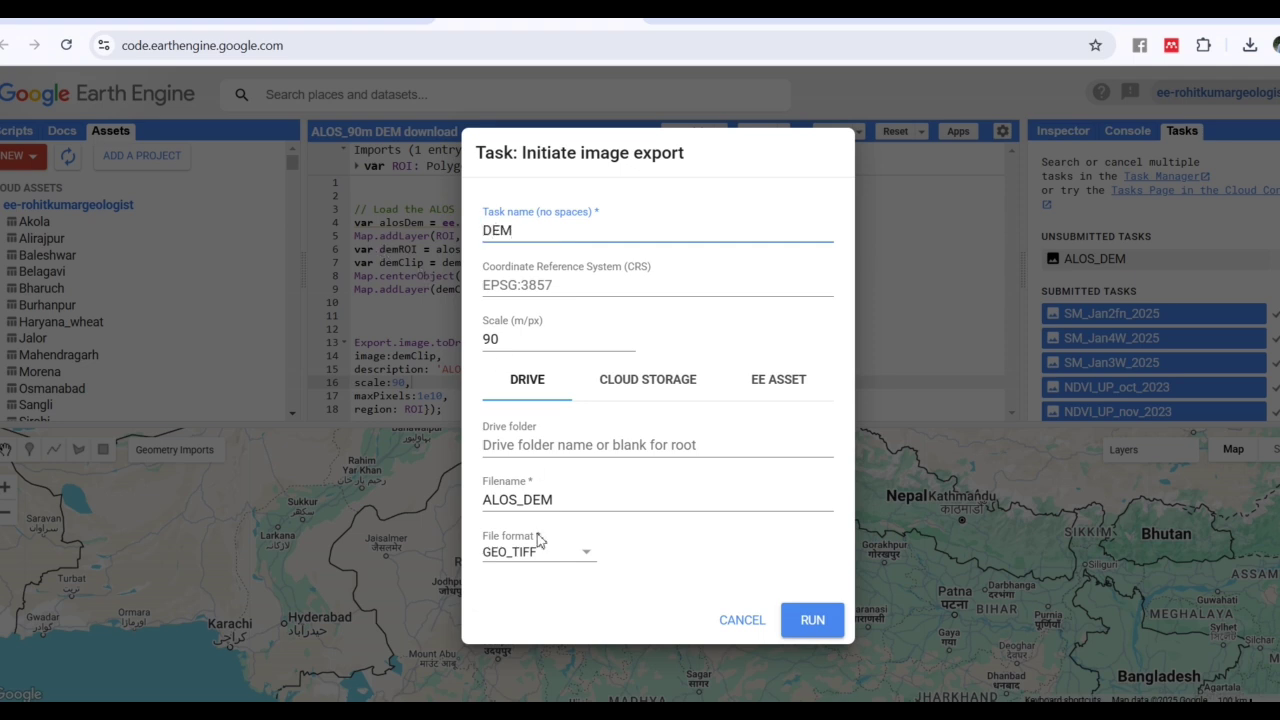
double_click(566, 500)
text(DEM)
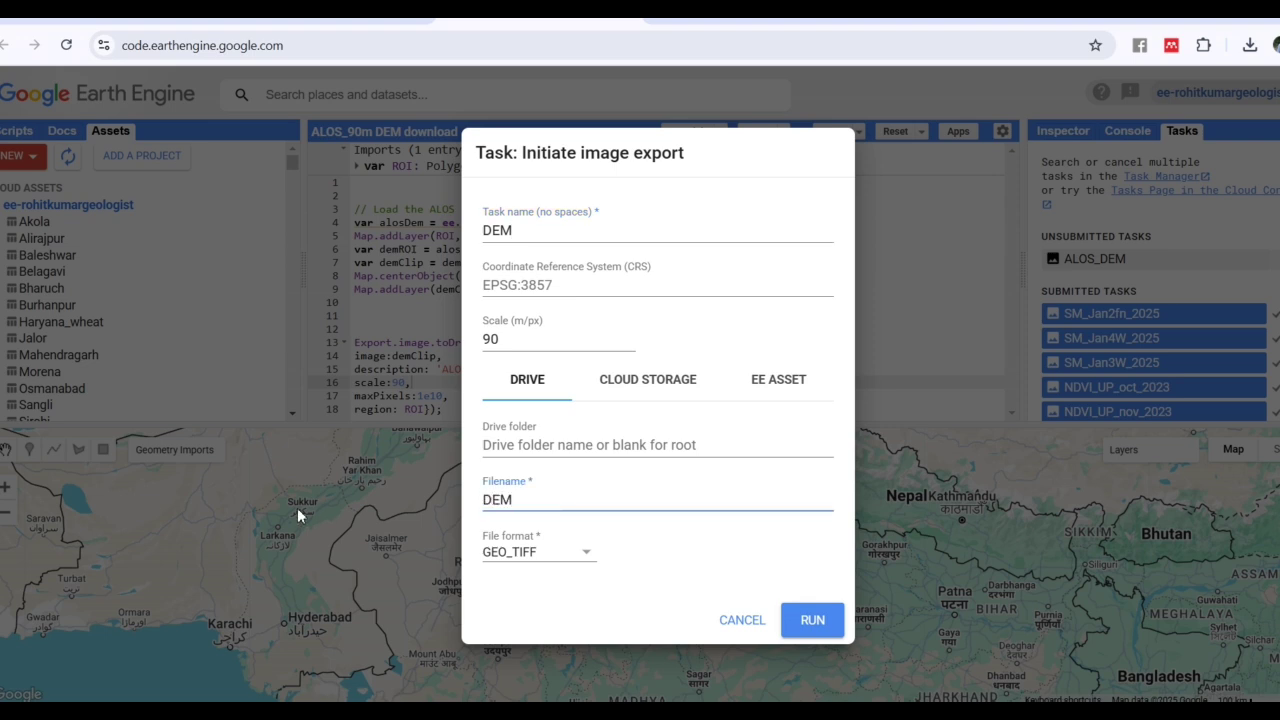
click(808, 624)
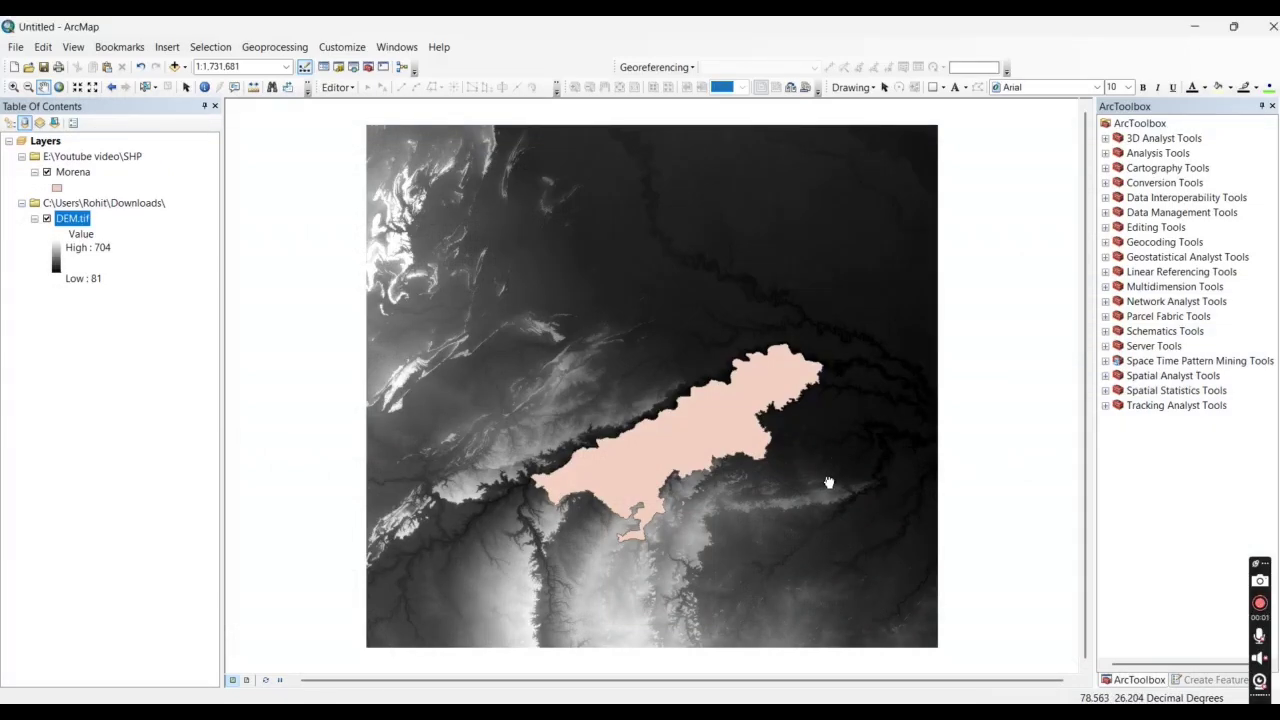
In ArcMap, set up the Spatial Analyst Extract by Mask tool with DEM.tif as both the input raster and the mask data.
drag(829, 481, 817, 466)
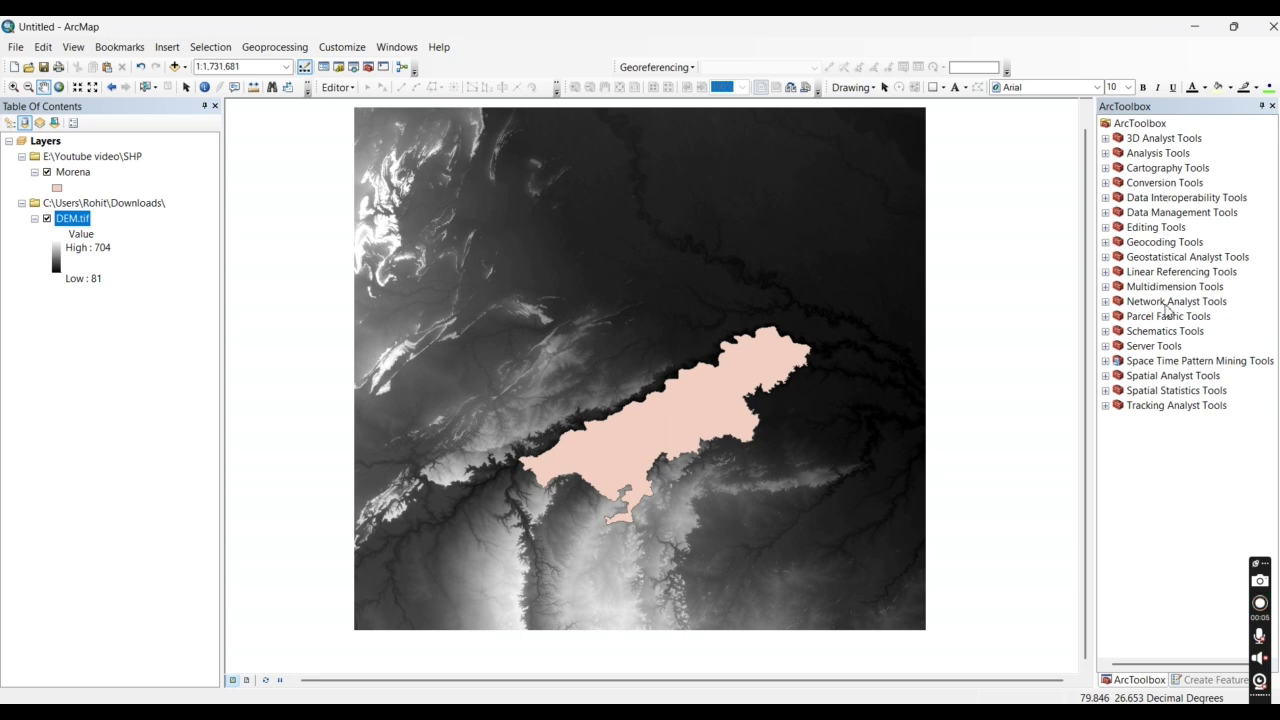
click(1178, 378)
double_click(1178, 378)
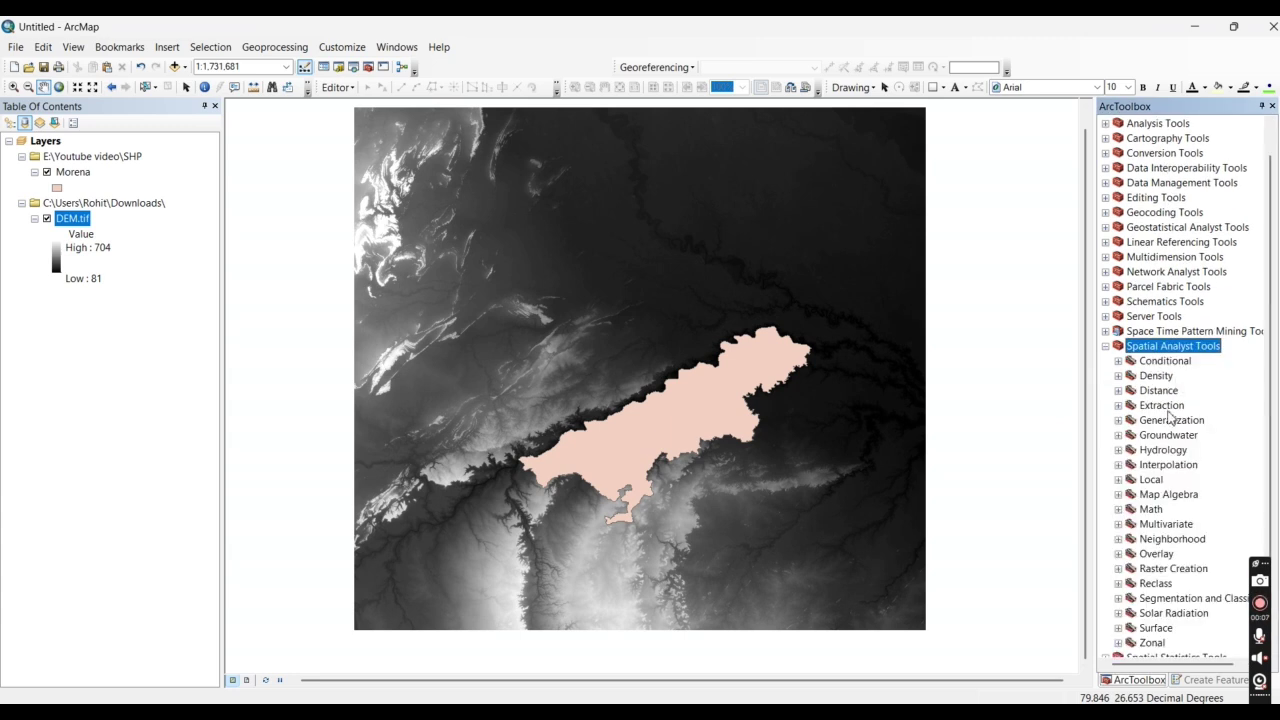
double_click(1165, 408)
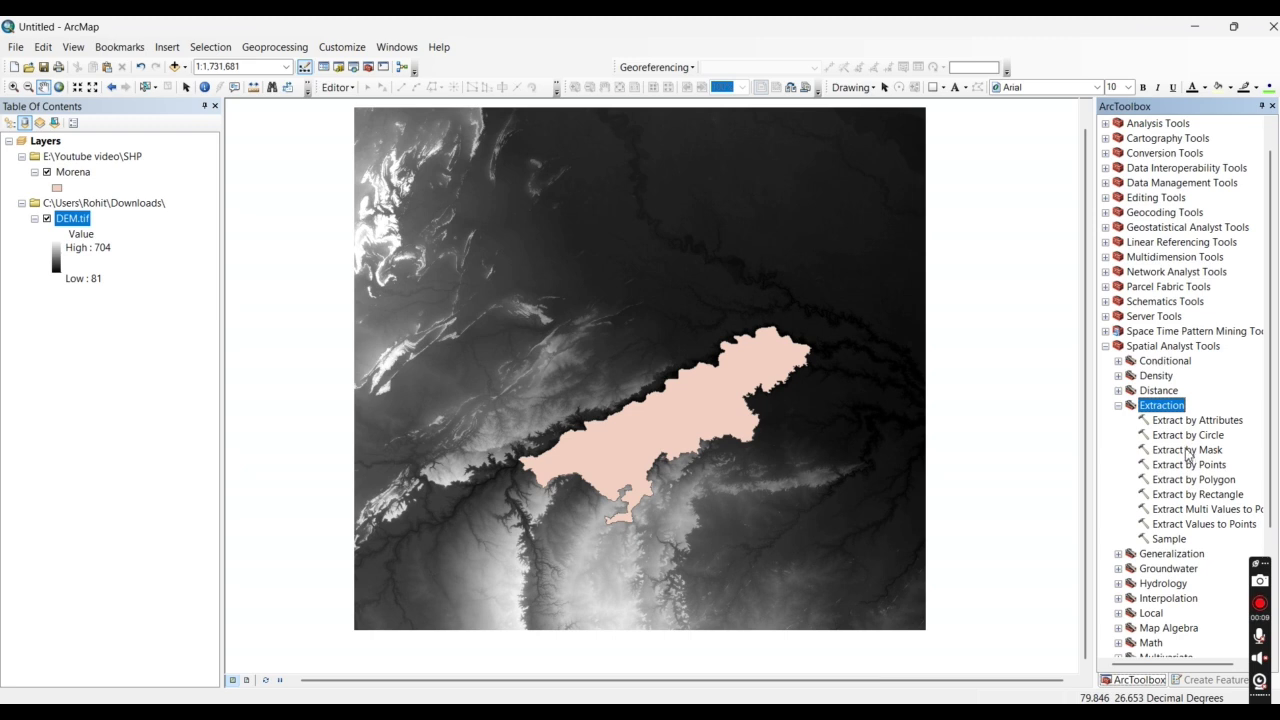
click(1186, 450)
double_click(1186, 450)
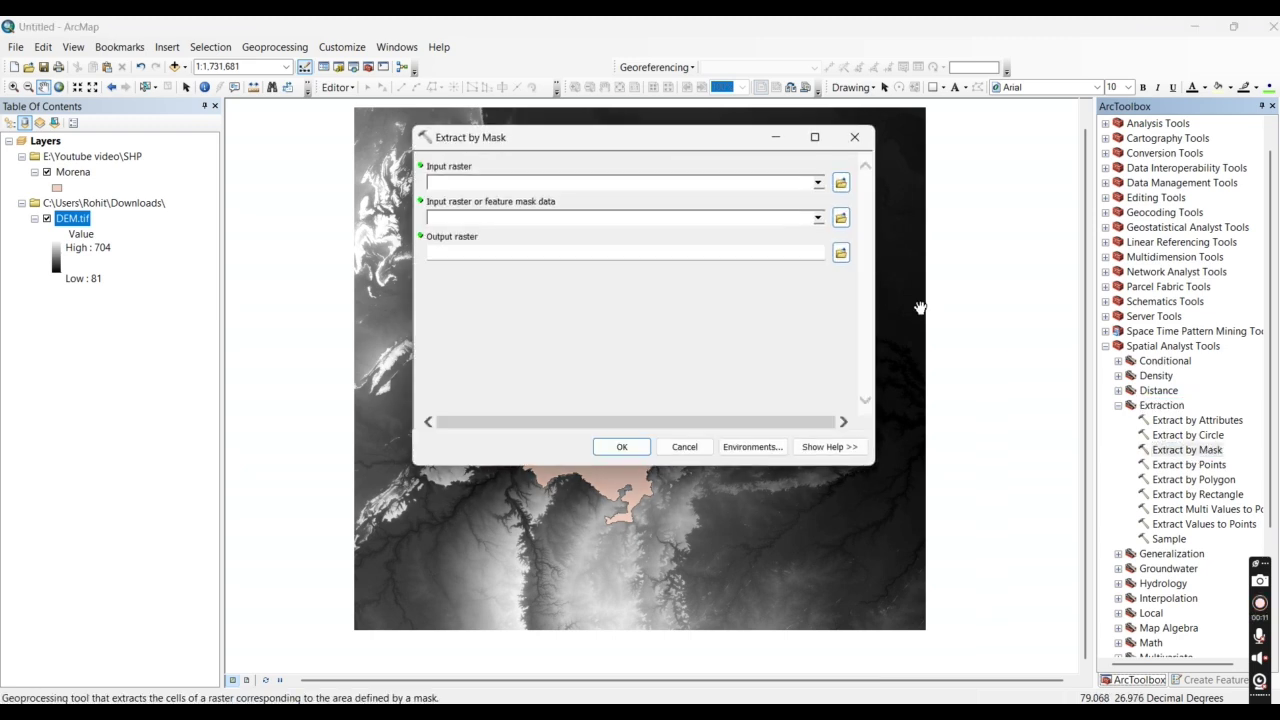
click(818, 184)
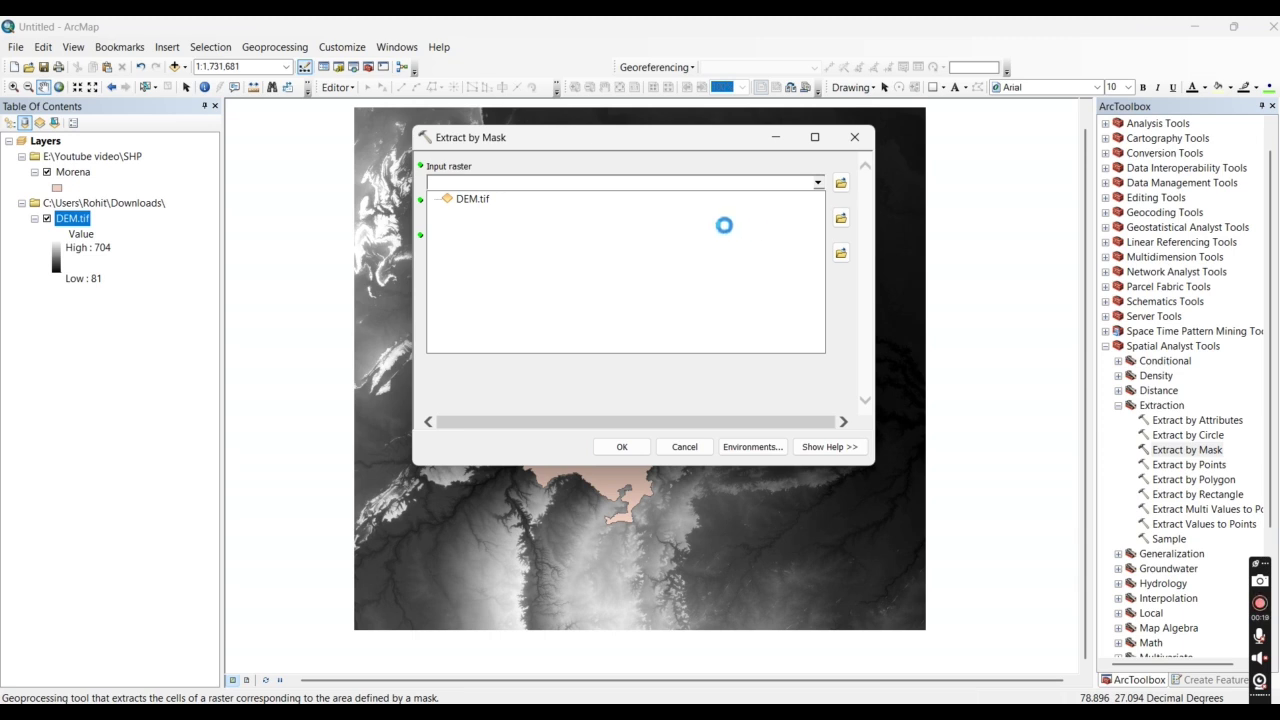
click(640, 202)
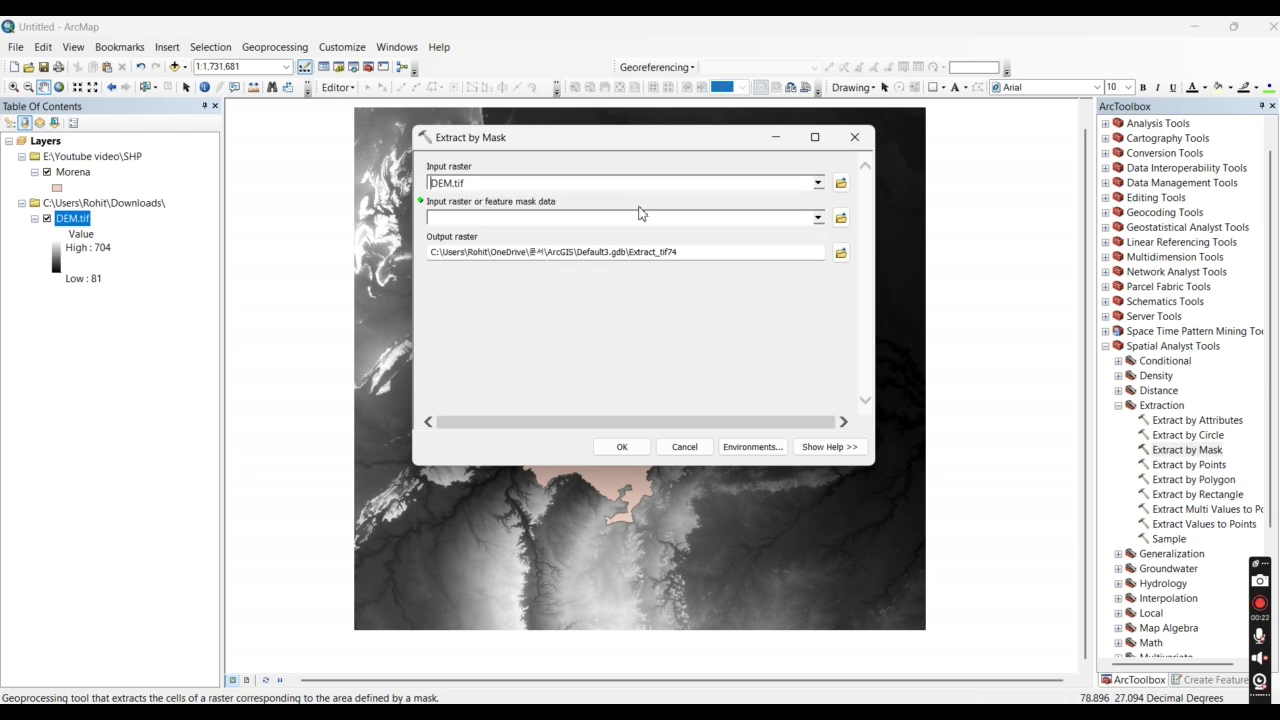
click(818, 218)
click(480, 249)
Set the output raster to DEM.tif in E:\Youtube video\LS factor and run the extraction.
click(840, 253)
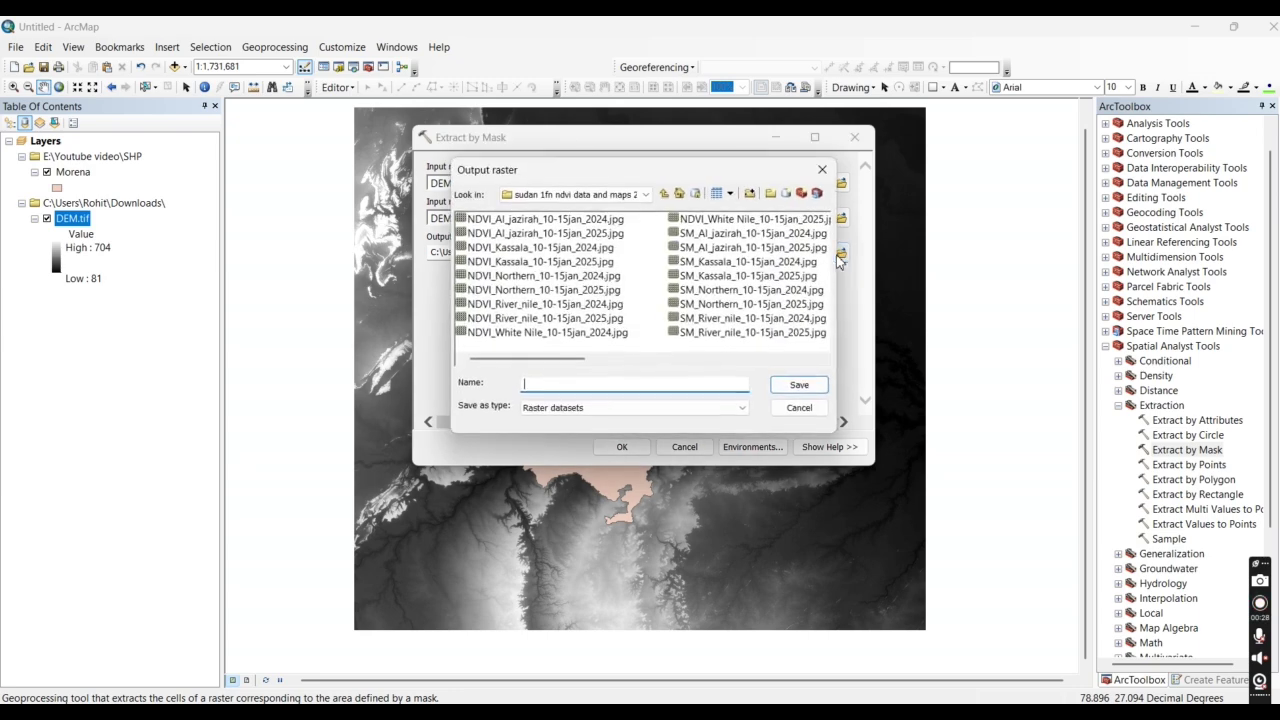
click(663, 194)
click(663, 194)
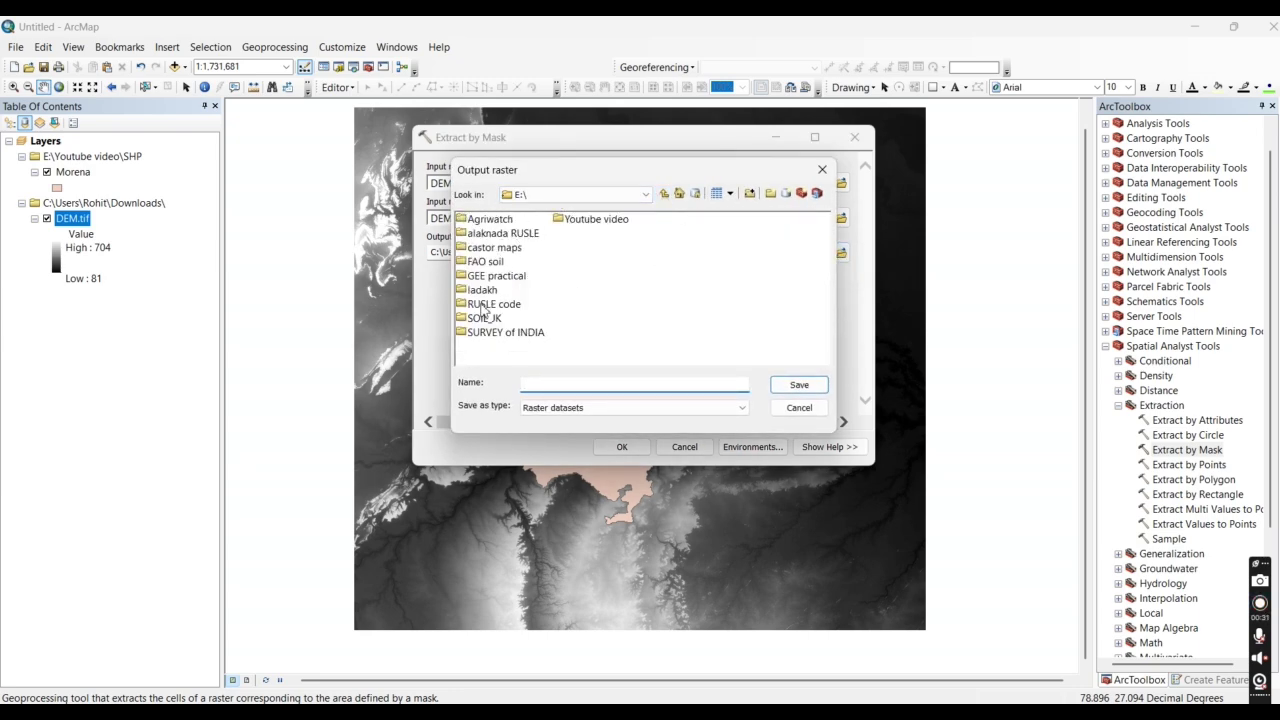
double_click(611, 220)
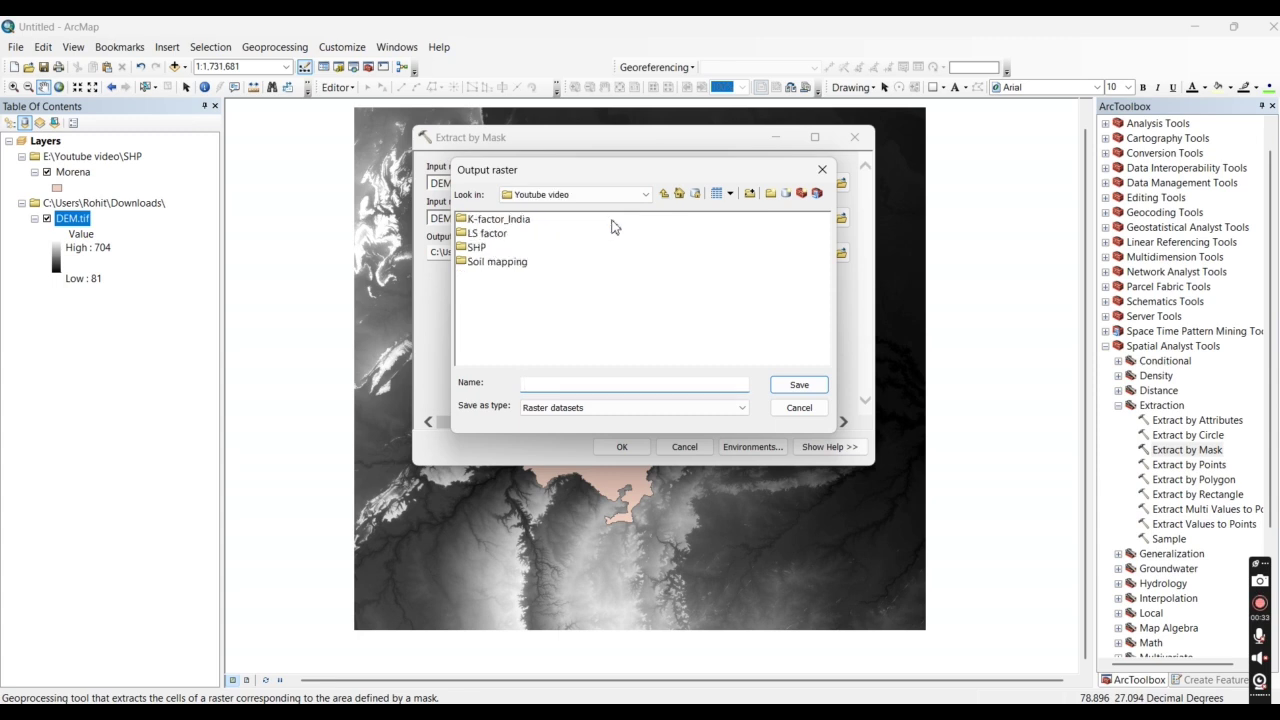
double_click(498, 234)
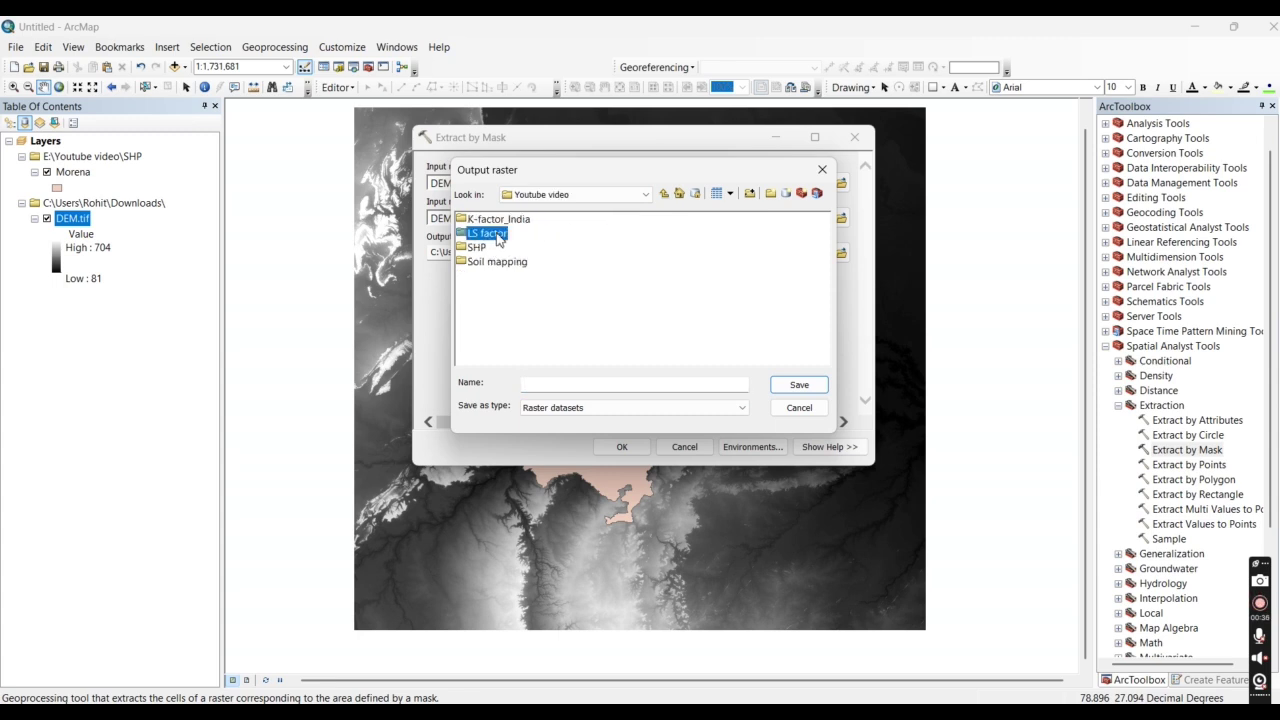
click(557, 387)
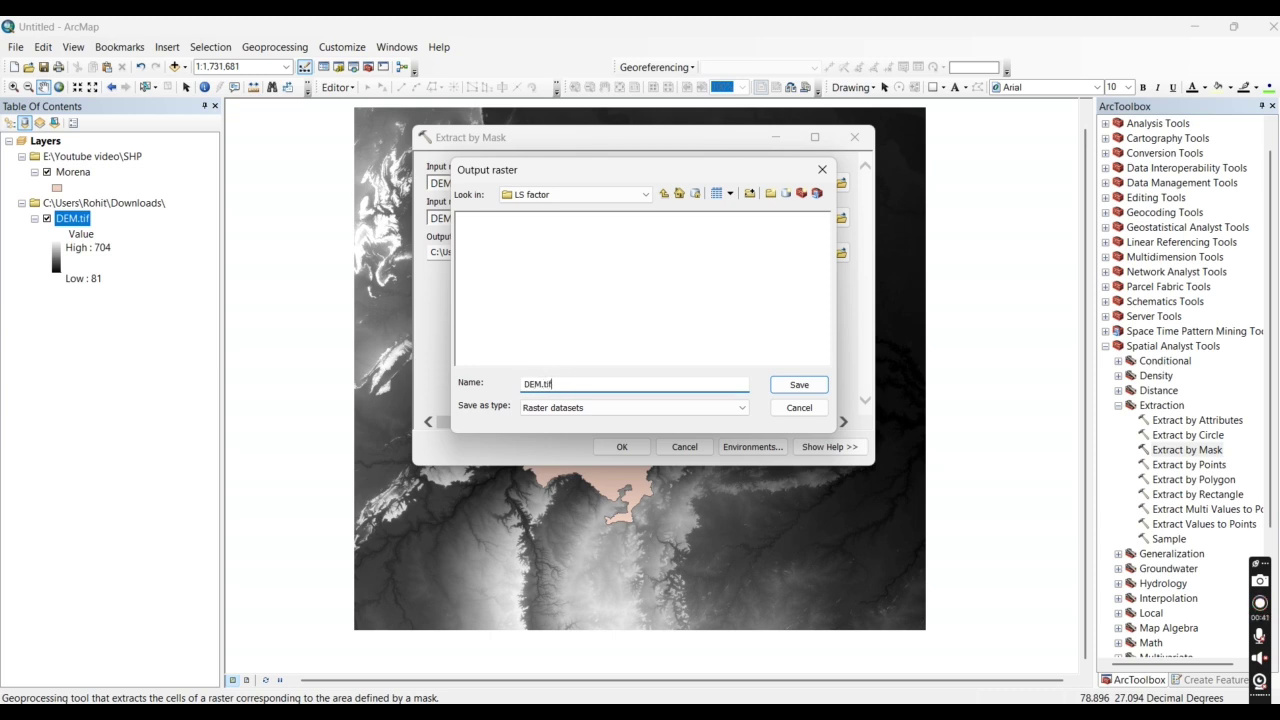
click(806, 386)
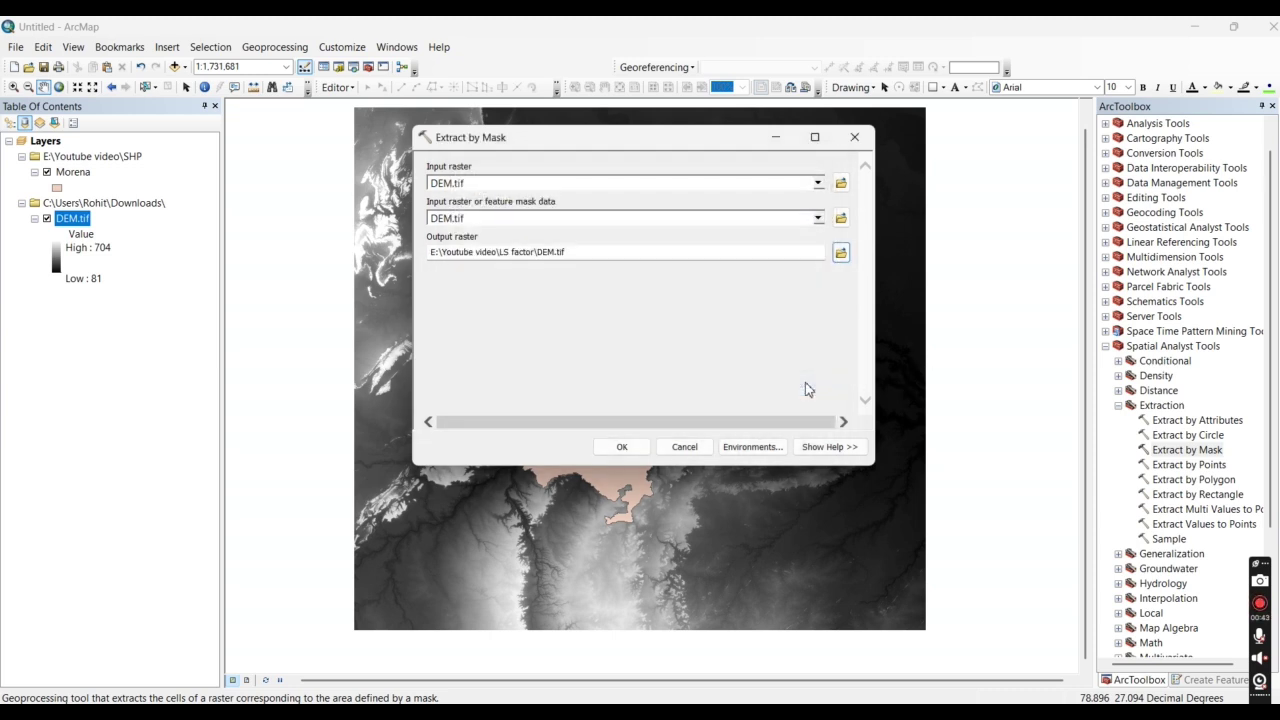
click(622, 448)
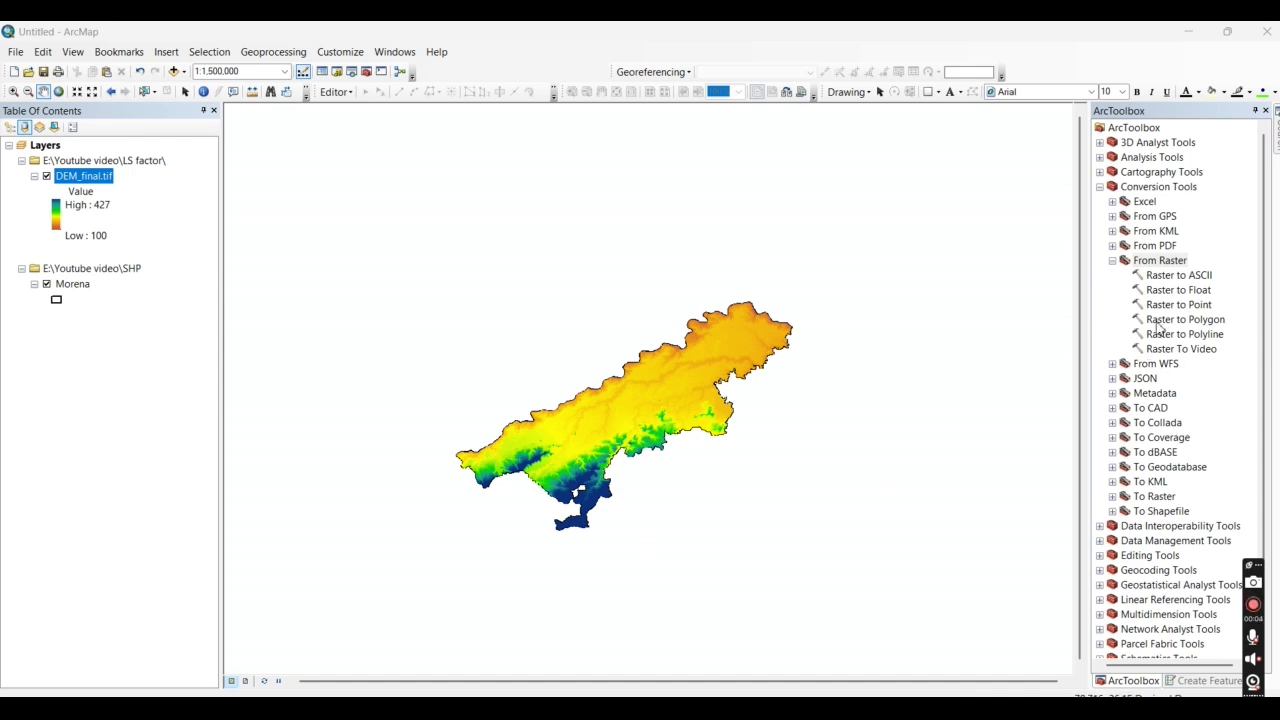
Convert DEM_final.tif with the Raster to ASCII tool, giving the output RasterT_DEM_fin1 the .asc extension, and copy its folder path.
double_click(1179, 276)
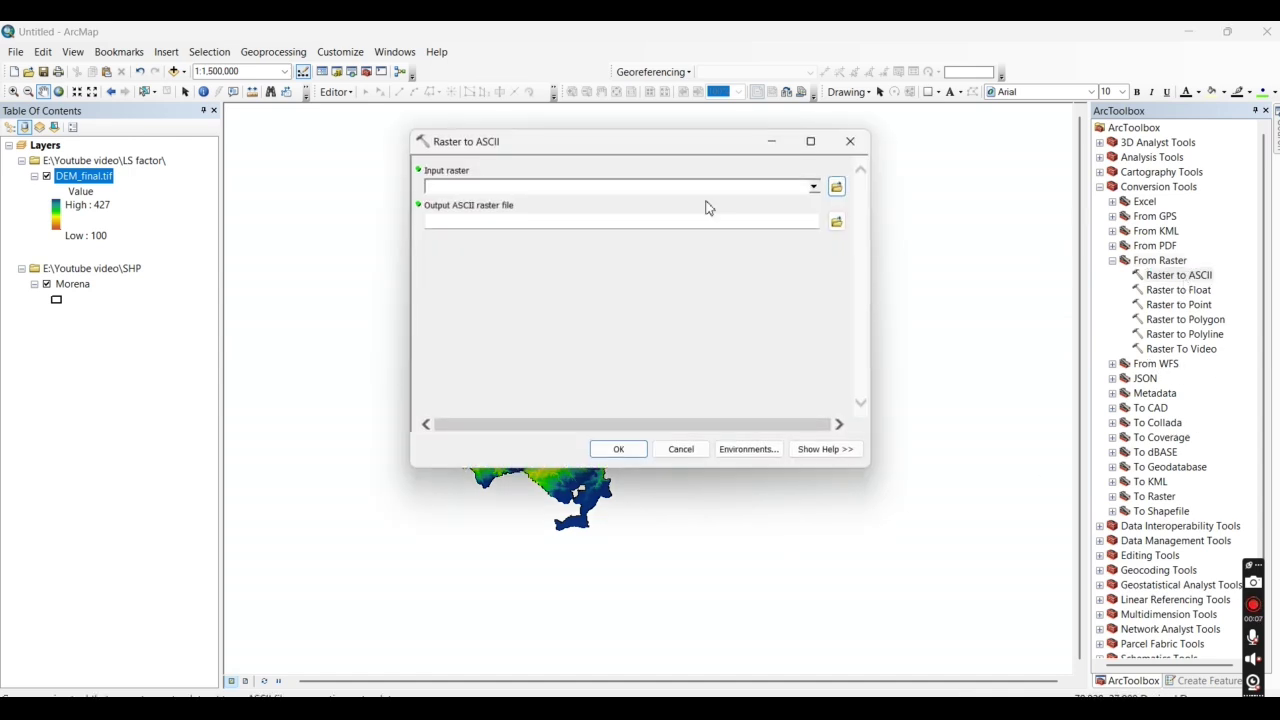
click(814, 187)
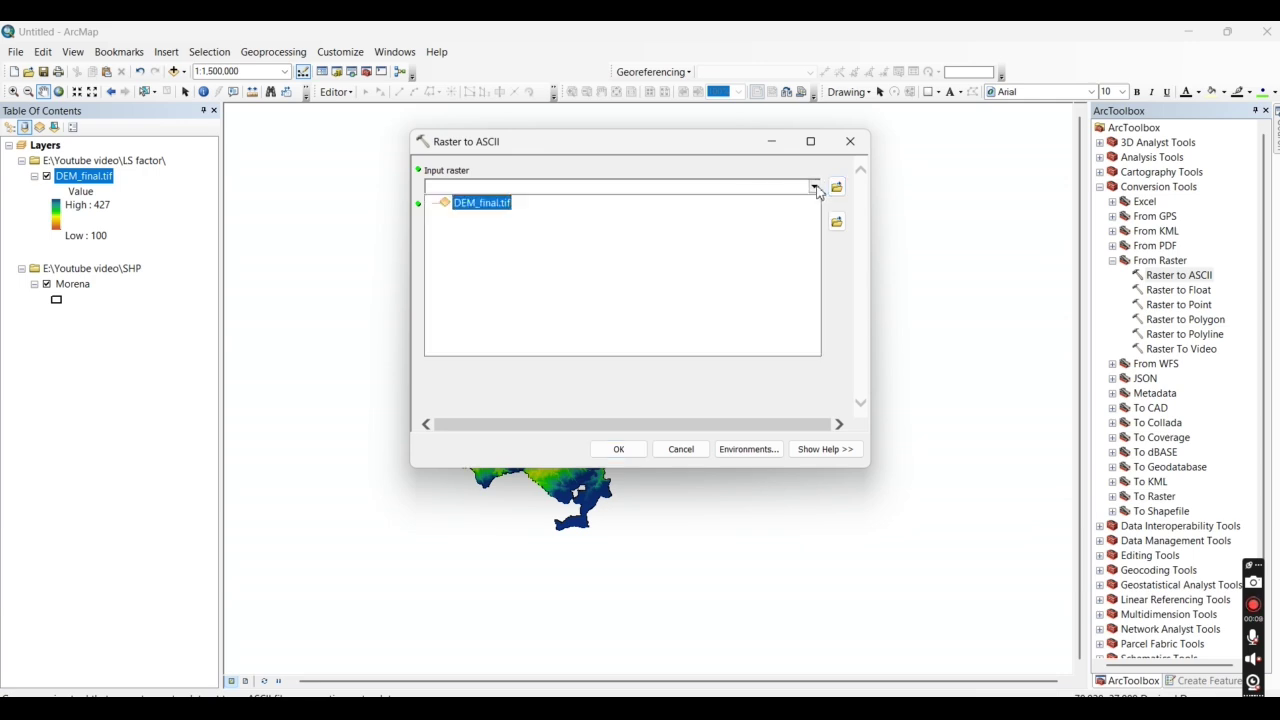
click(502, 204)
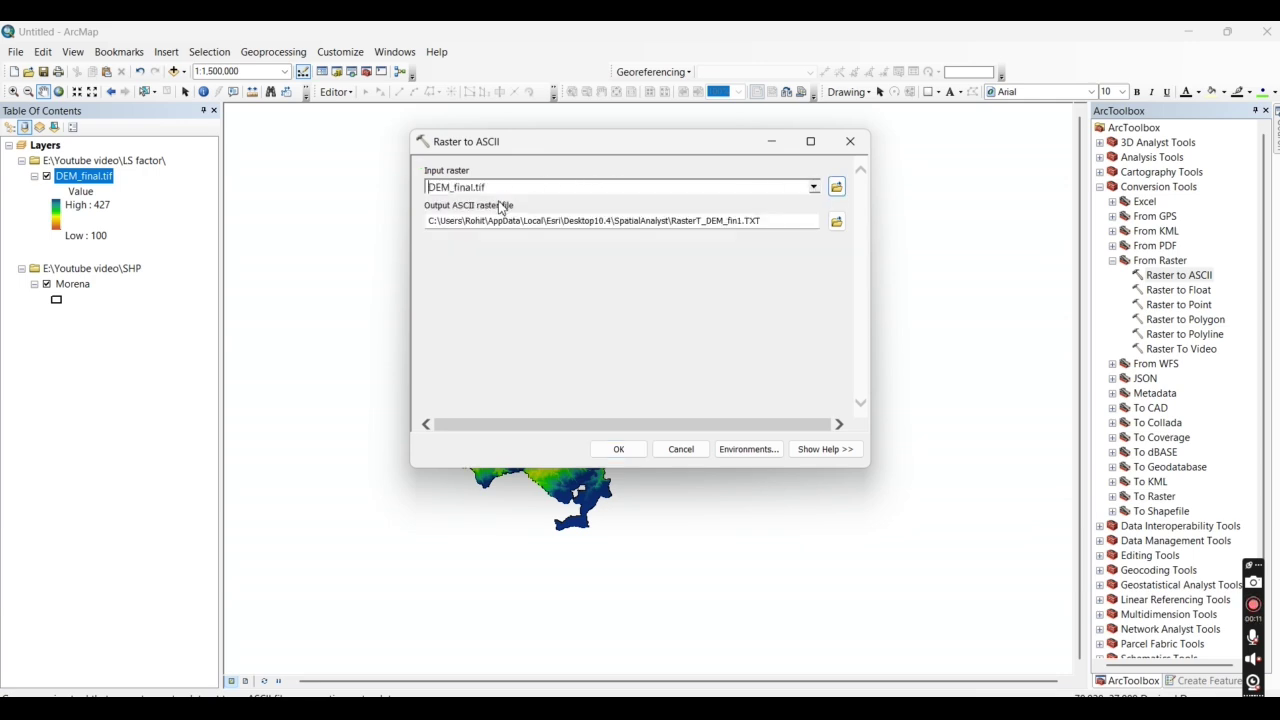
click(779, 224)
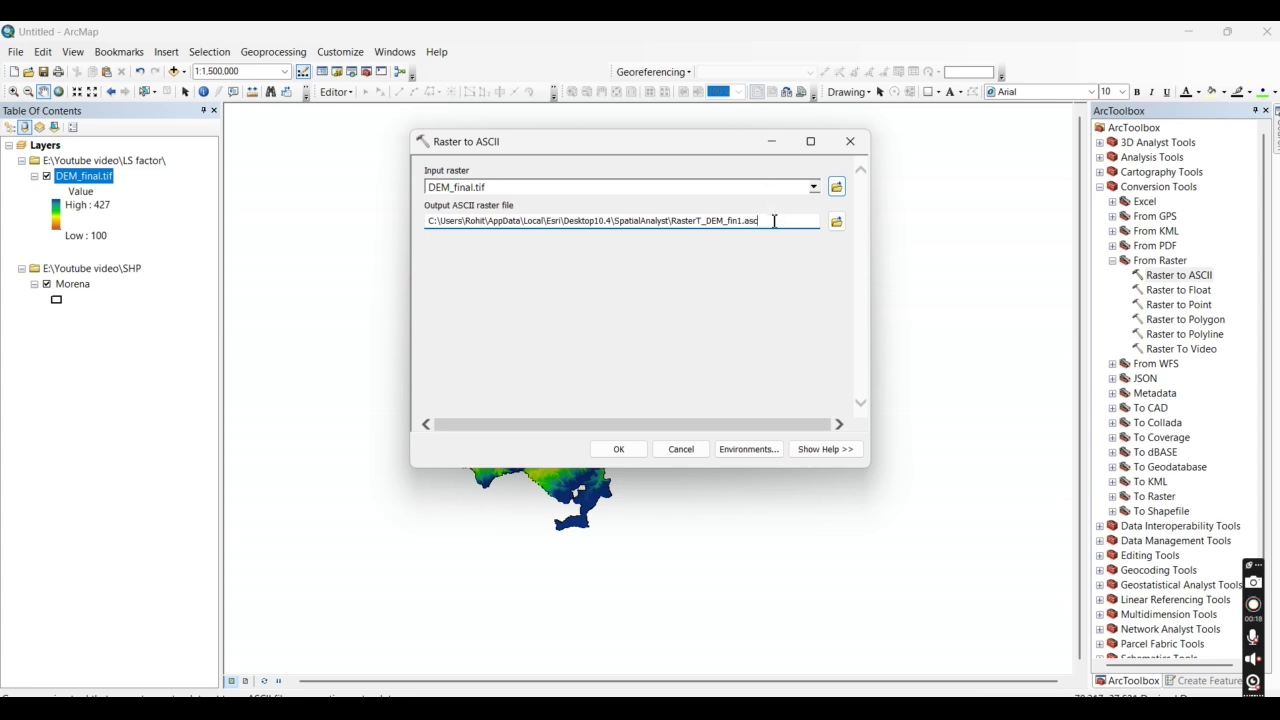
drag(776, 221, 748, 222)
drag(676, 221, 357, 237)
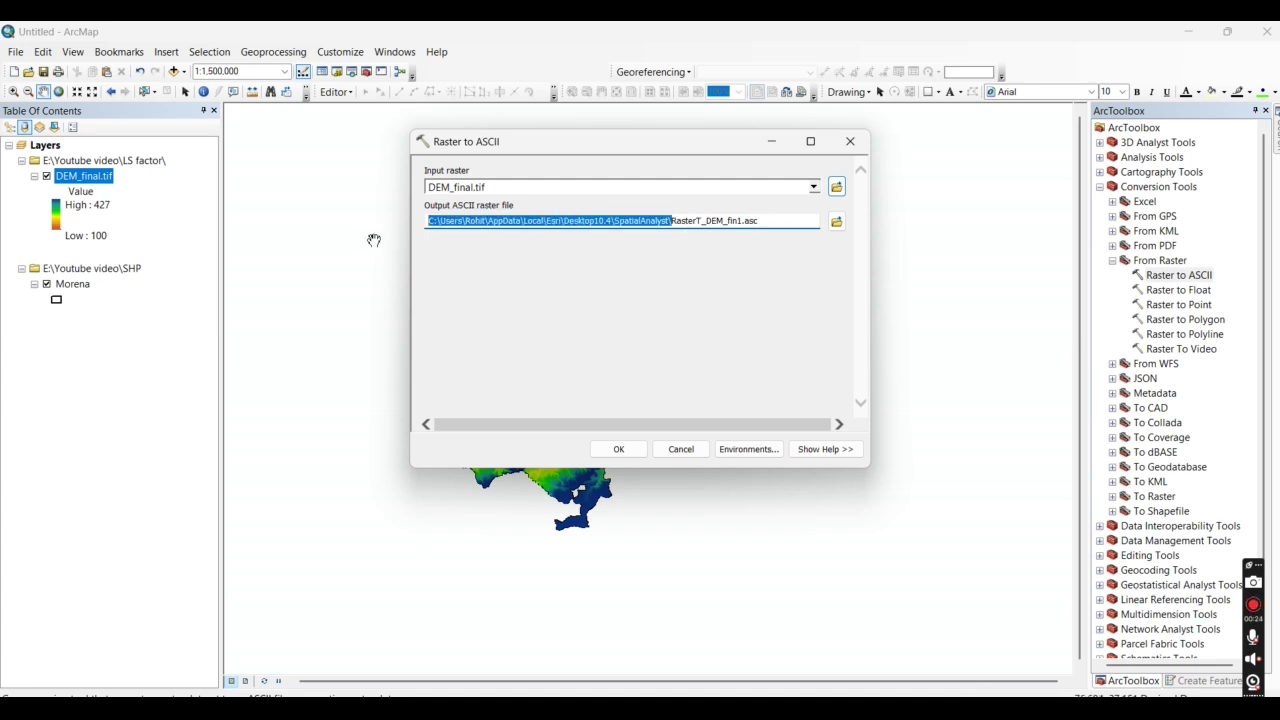
click(620, 451)
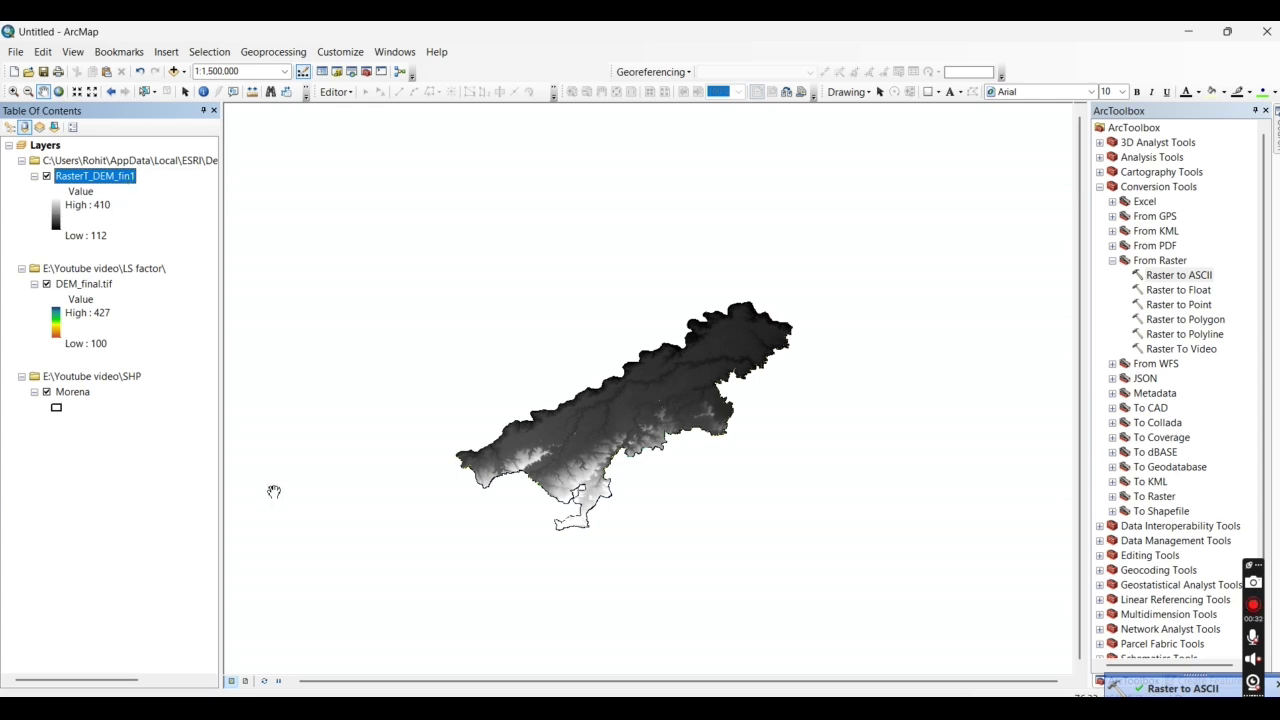
Switch to File Explorer's Downloads window and go to the Desktop10.4\SpatialAnalyst folder using the copied output path.
mouse_move(660, 708)
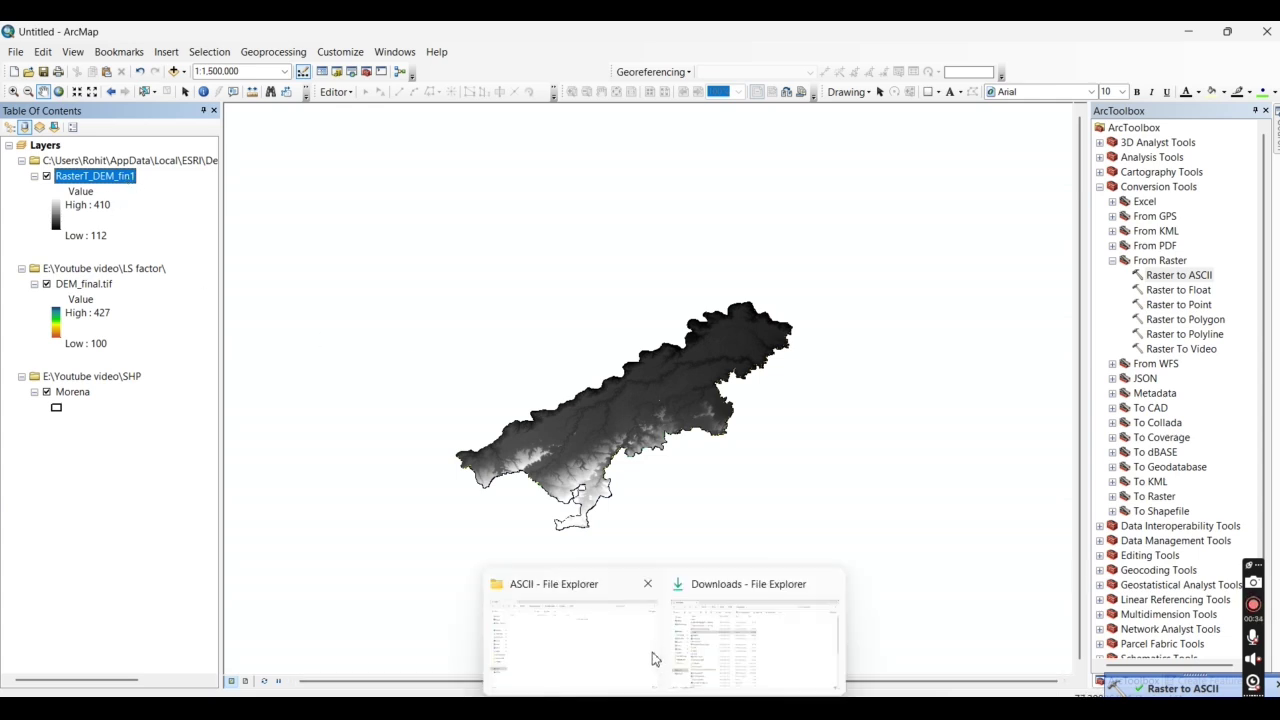
click(743, 640)
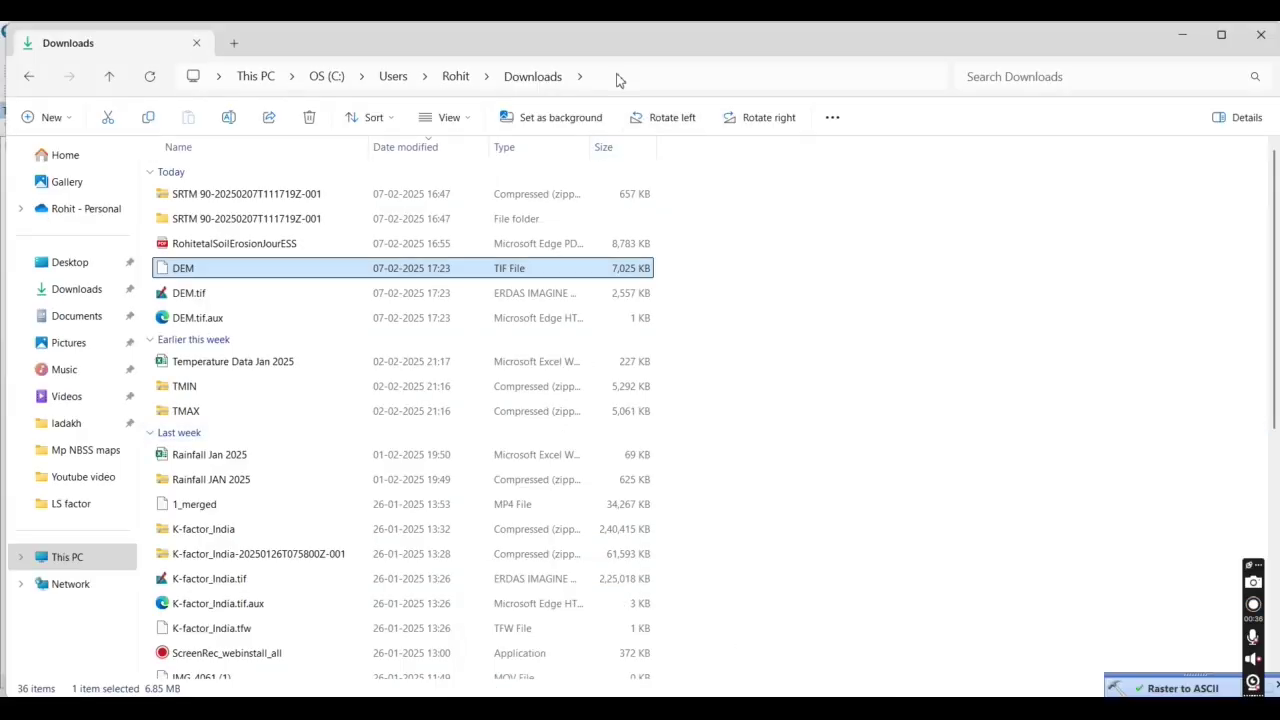
click(619, 75)
text(C:\Users\Rohit\AppData\Local\ESRI\Desktop10.4\SpatialAnalyst)
key(Return)
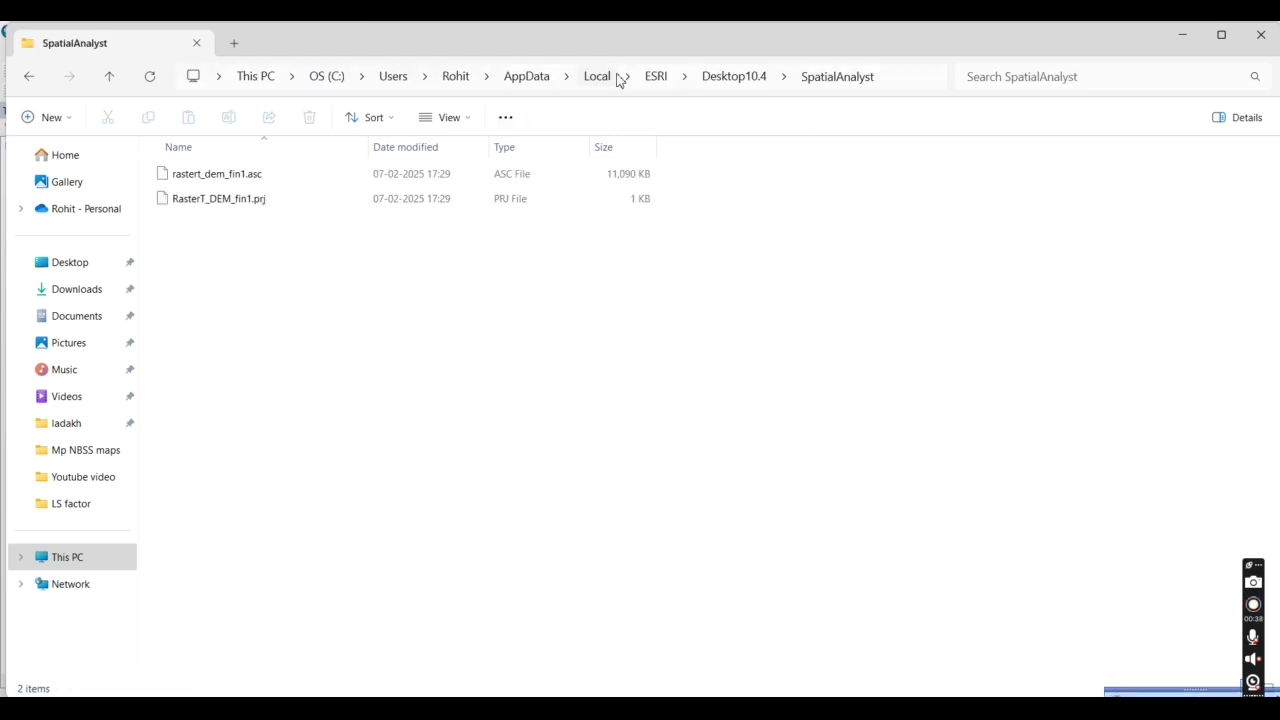
Copy rastert_dem_fin1.asc and RasterT_DEM_fin1.prj into the E:\Youtube video\LS factor\ASCII folder.
drag(266, 261, 252, 178)
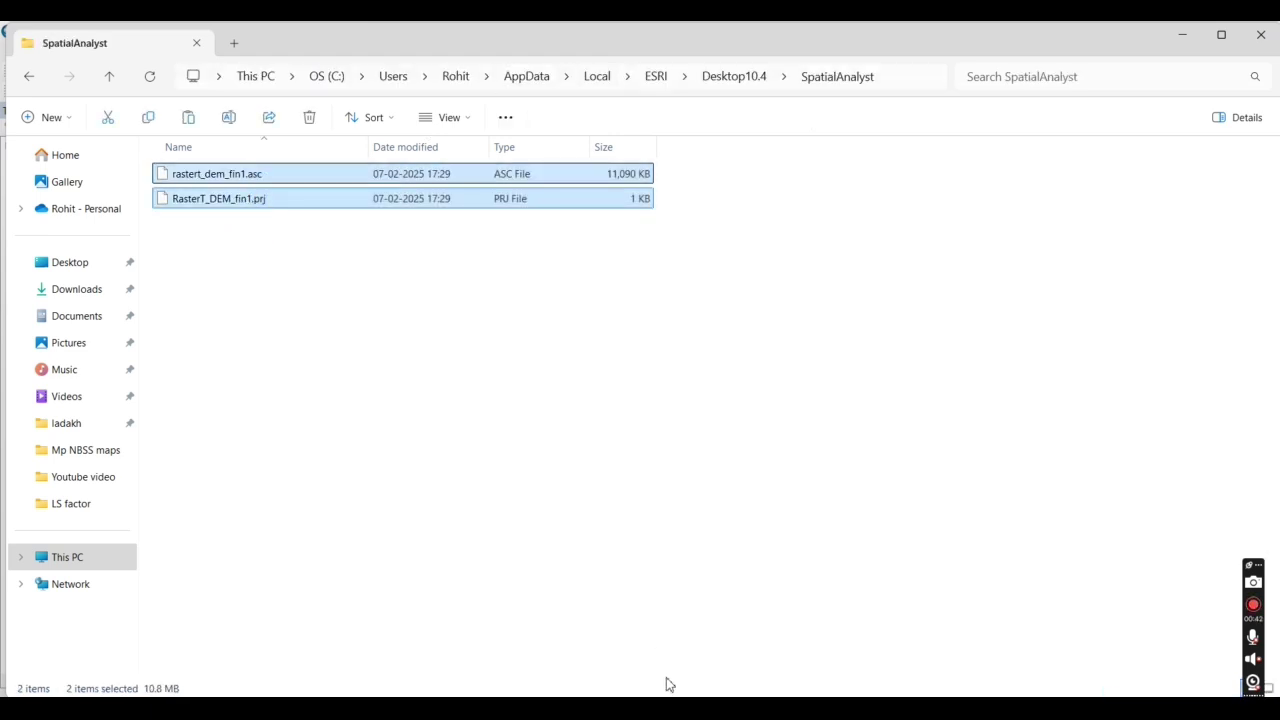
mouse_move(665, 708)
click(577, 652)
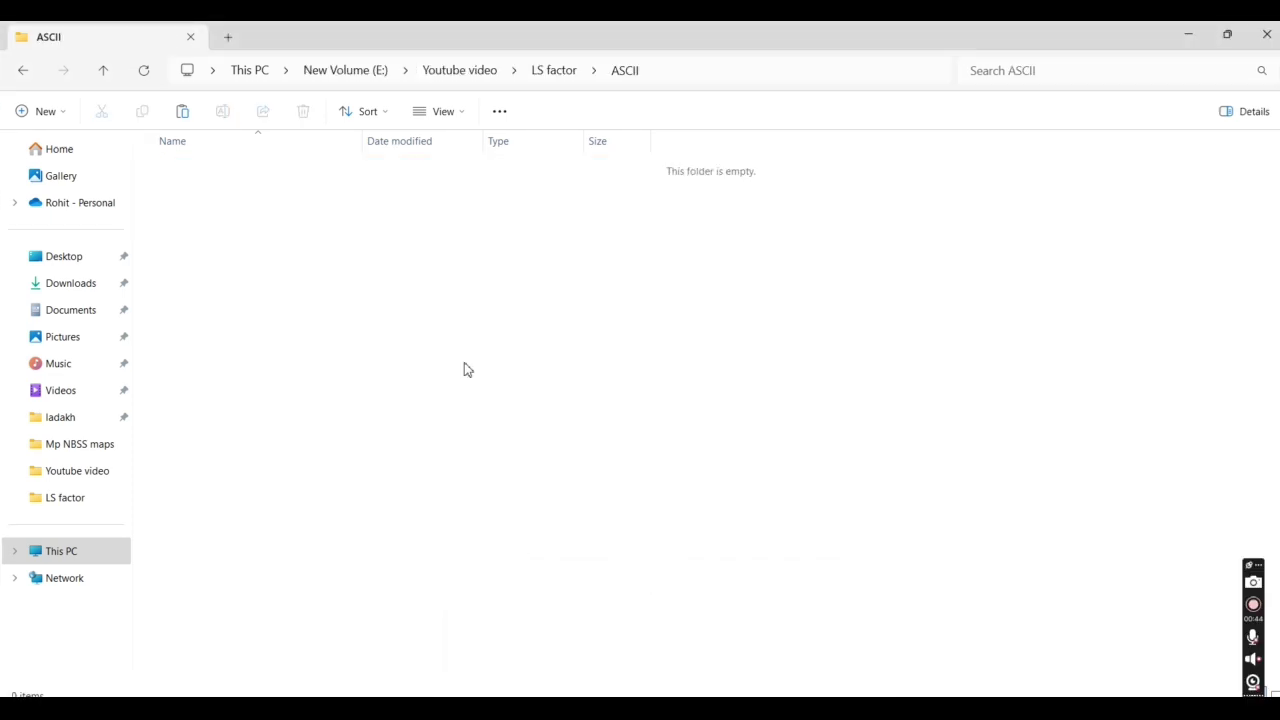
key(ctrl+v)
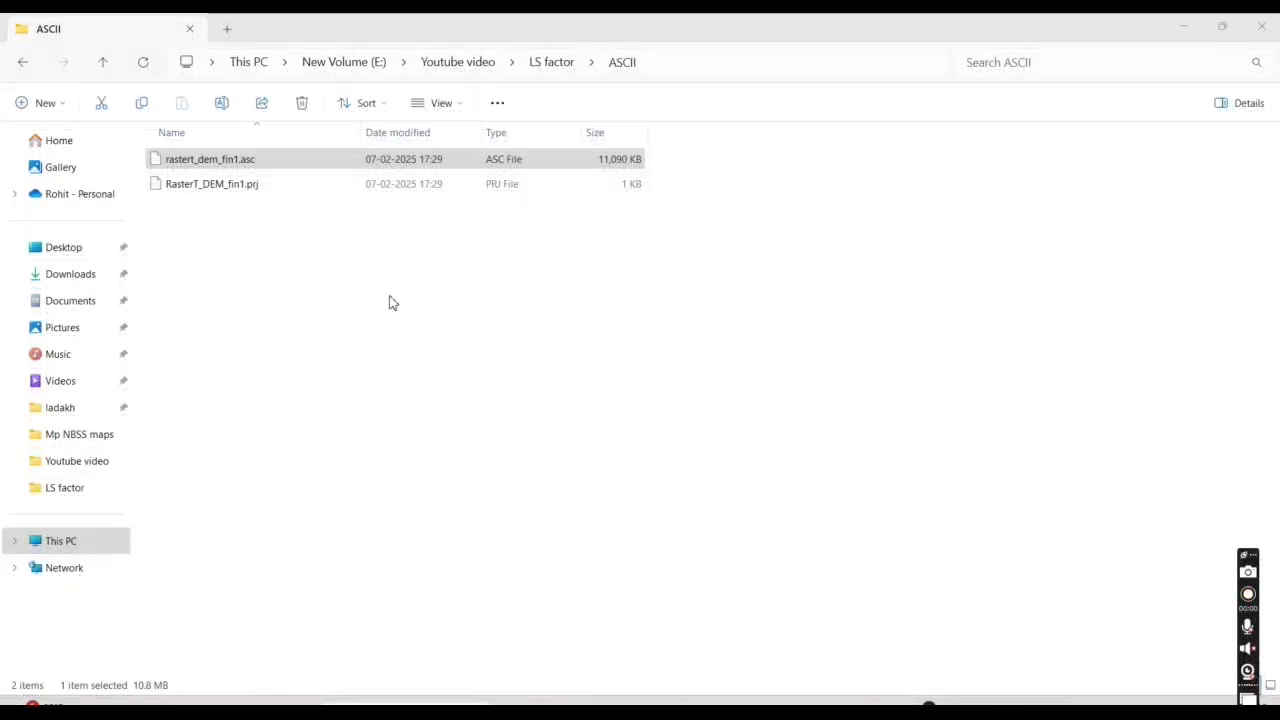
Copy the .asc file's full name and submit E:\Youtube video\LS factor\ASCII\rastert_dem_fin1.asc as the DEM data in the LS factor console.
click(230, 162)
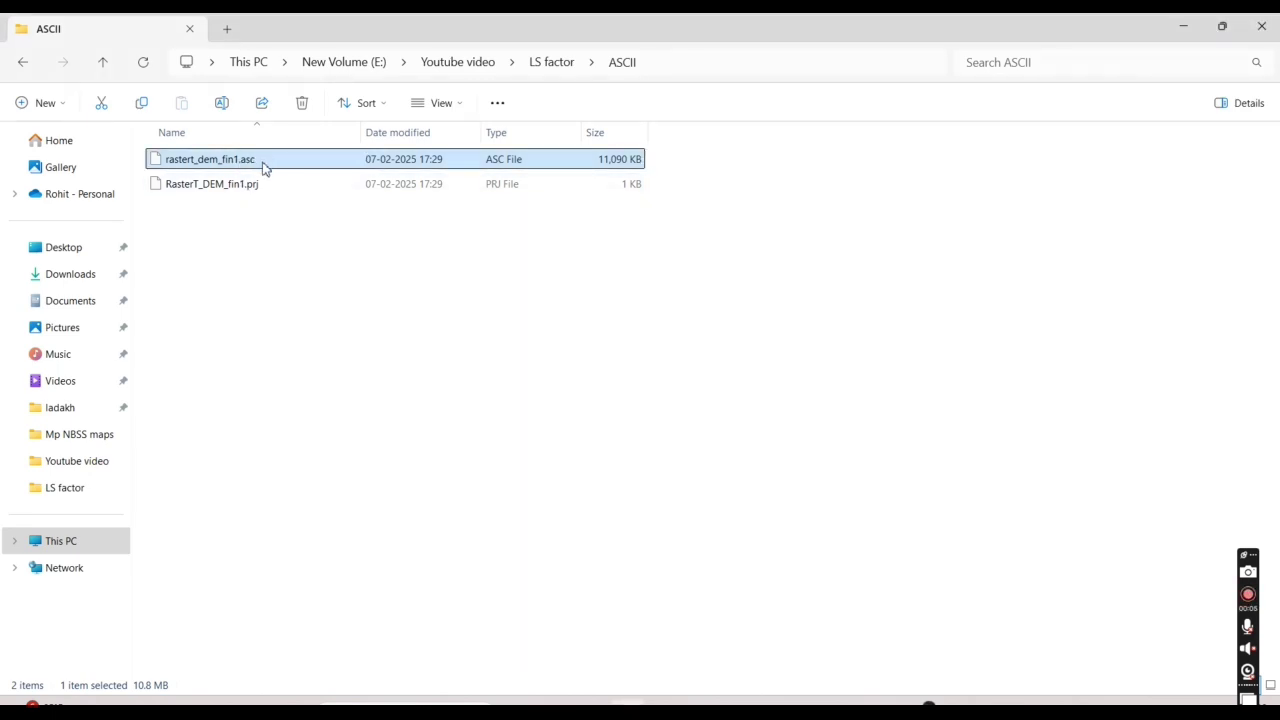
click(259, 165)
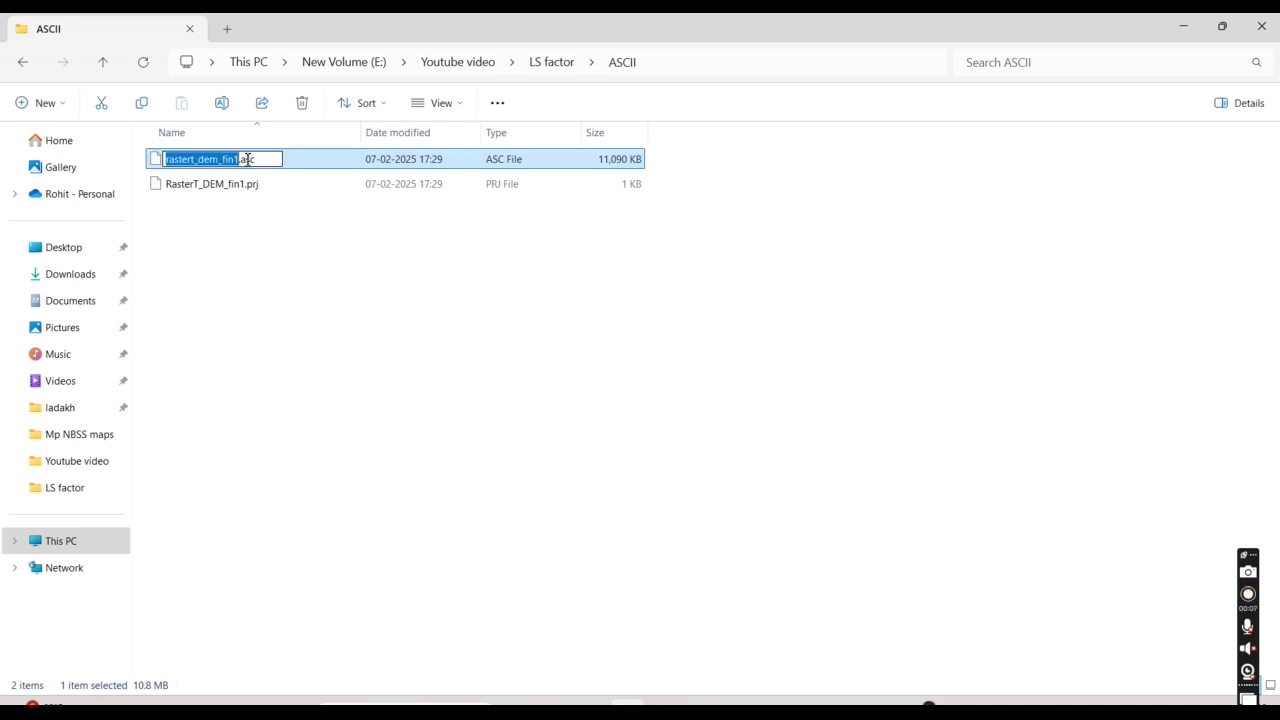
drag(188, 158, 101, 157)
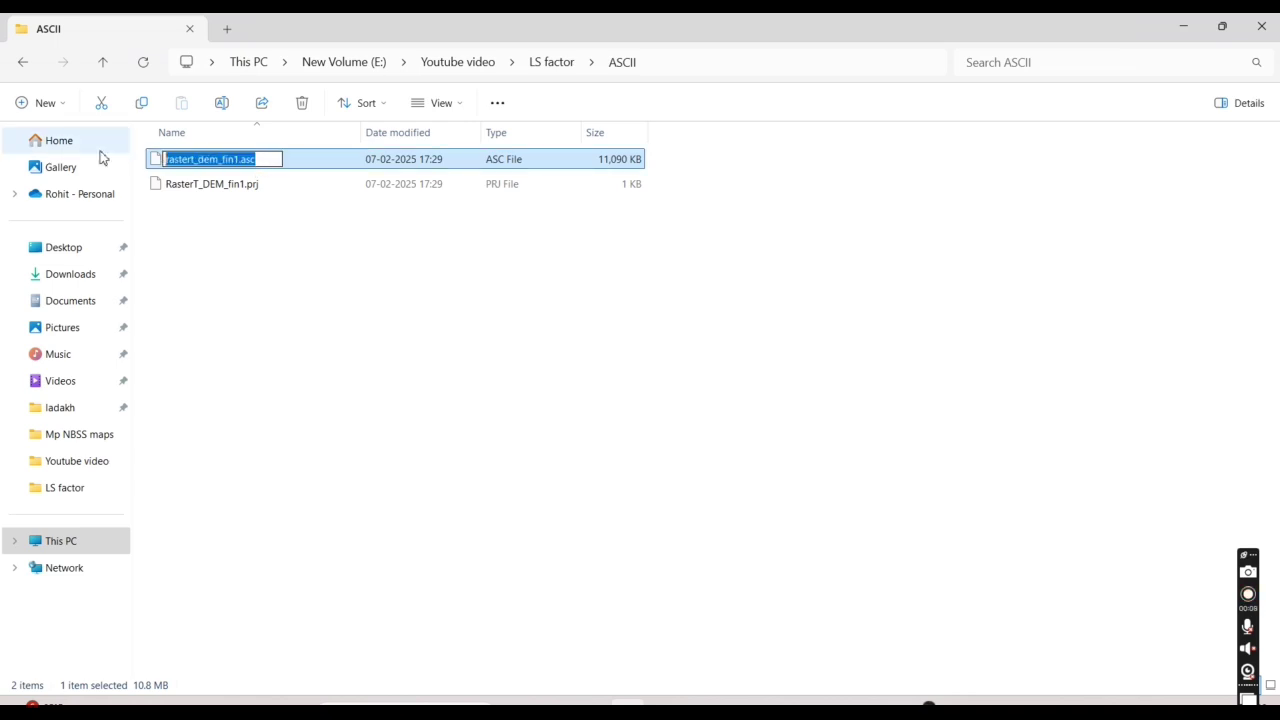
right_click(228, 160)
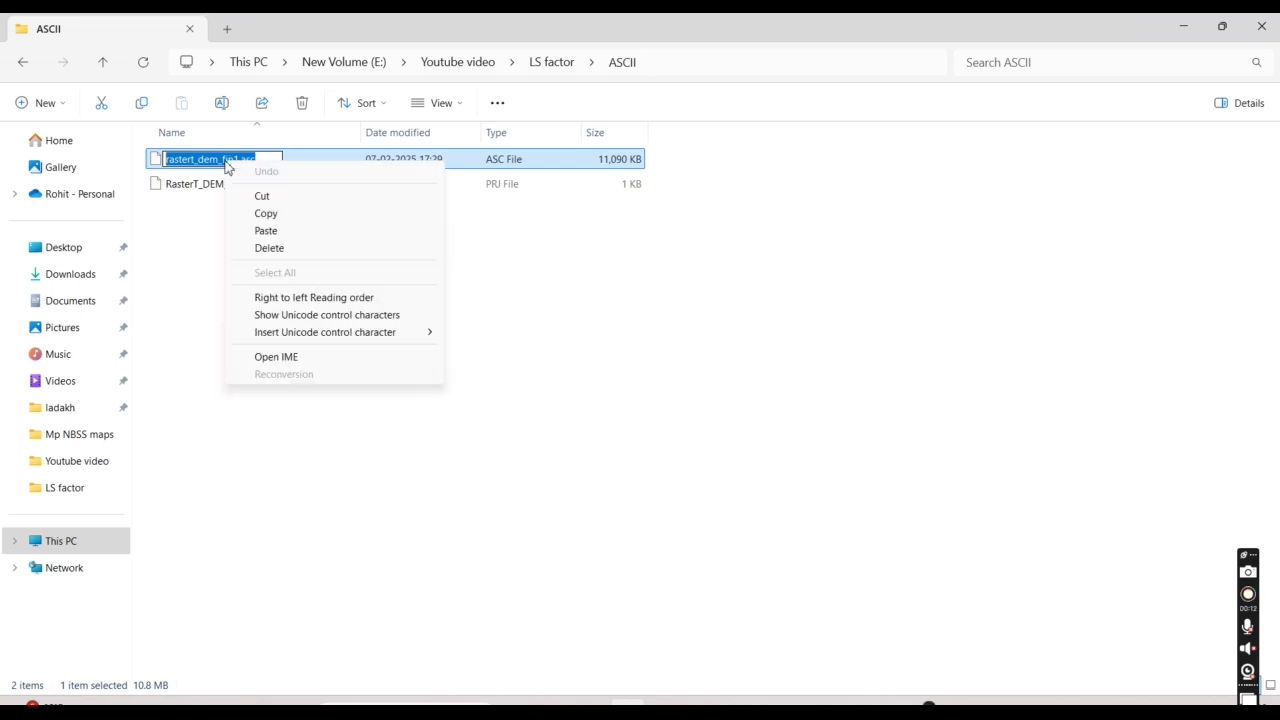
click(268, 213)
click(944, 700)
click(957, 620)
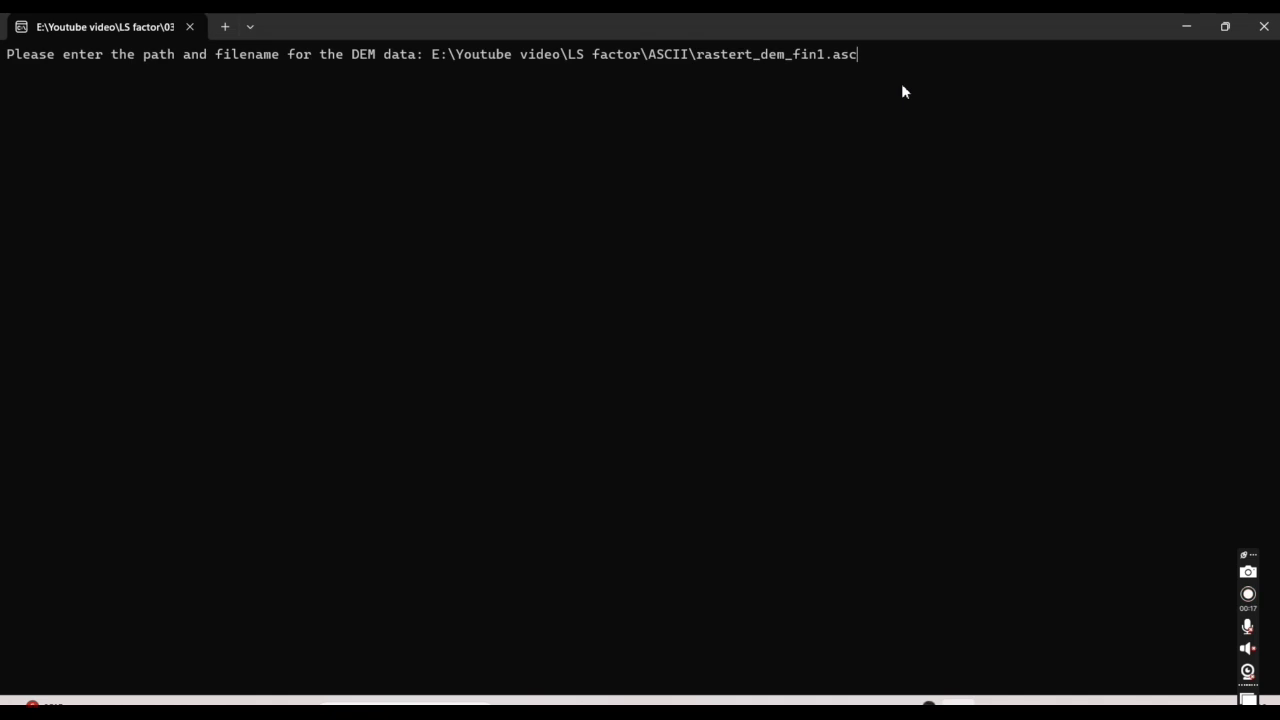
key(Return)
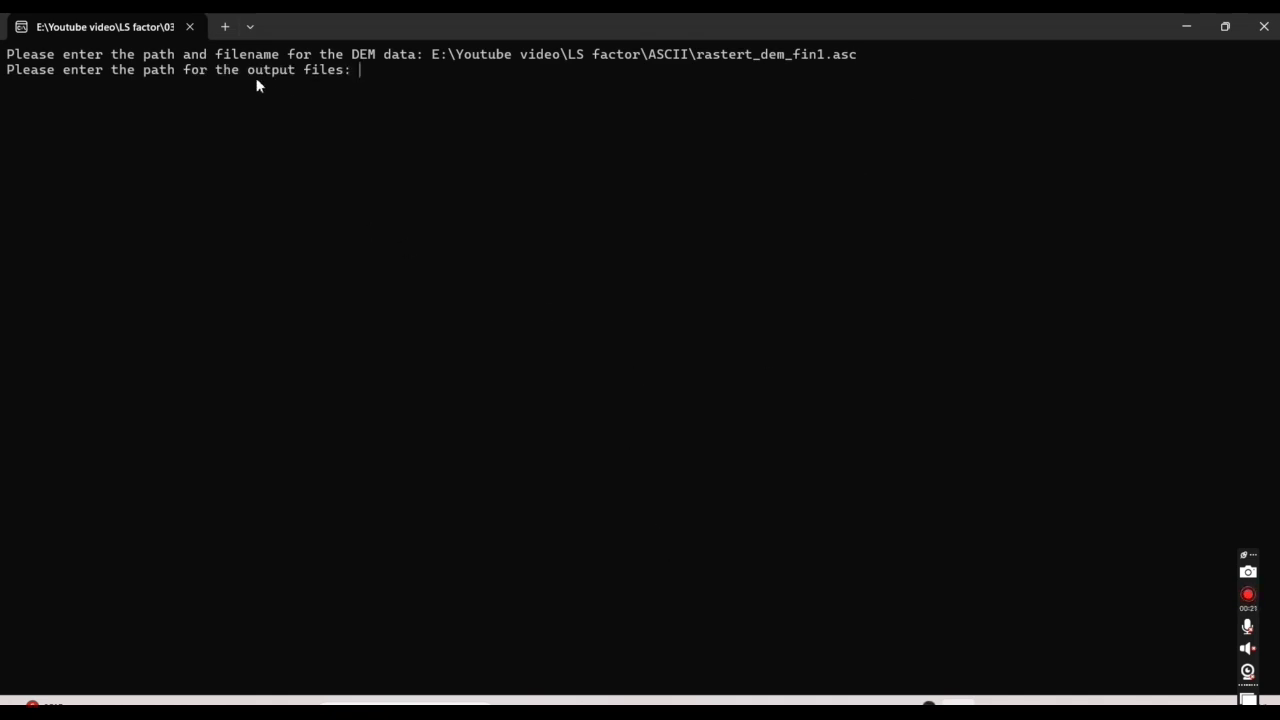
Copy the ASCII folder's path from File Explorer and submit E:\Youtube video\LS factor\ASCII as the console's output path.
mouse_move(628, 700)
click(620, 657)
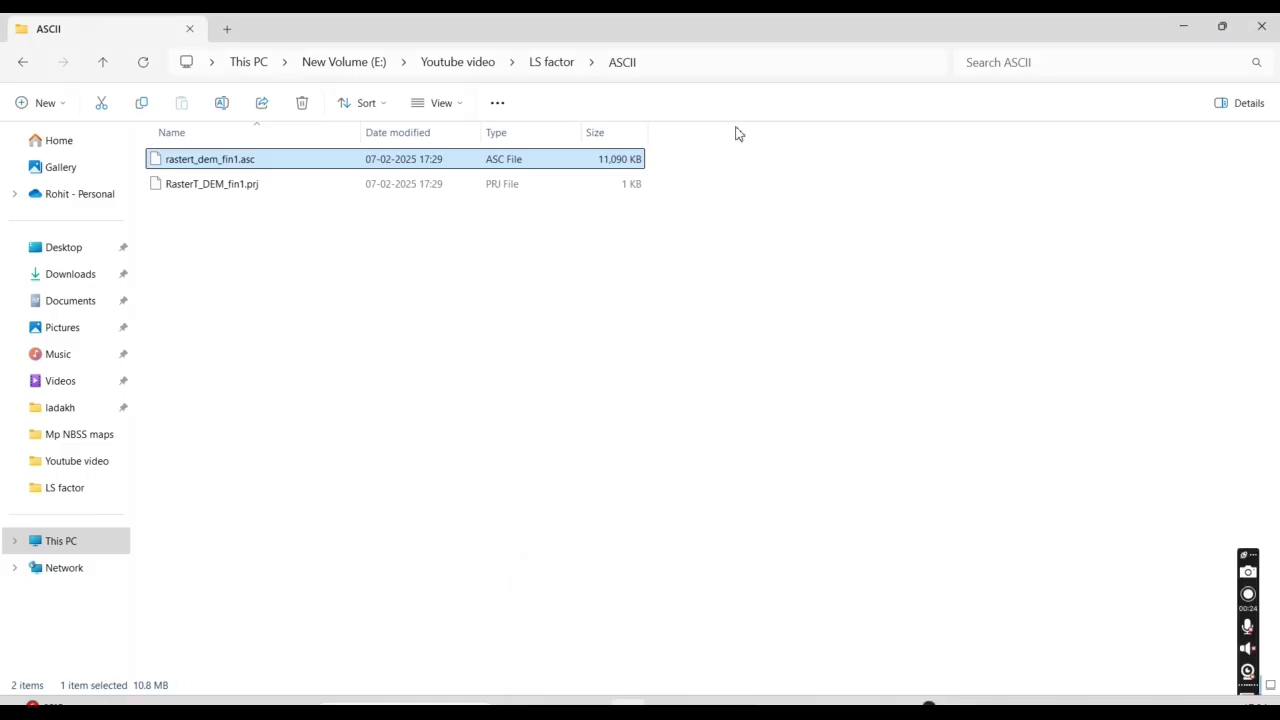
click(697, 60)
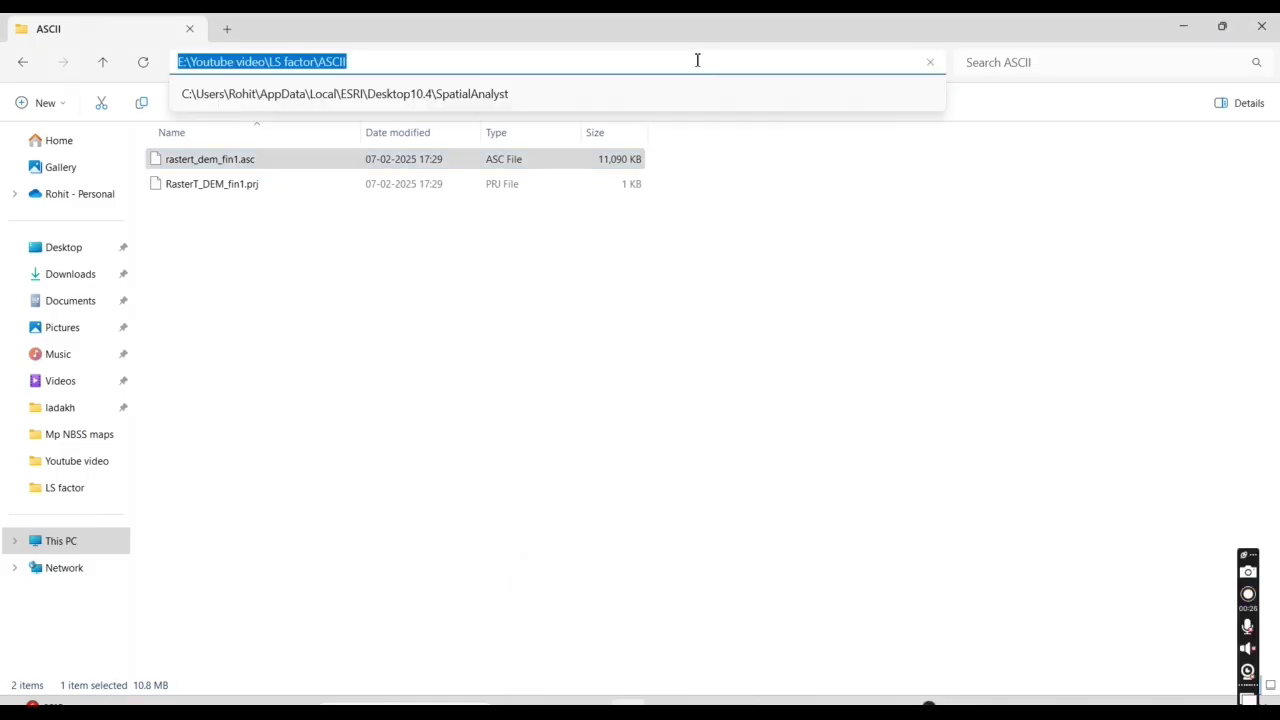
mouse_move(921, 703)
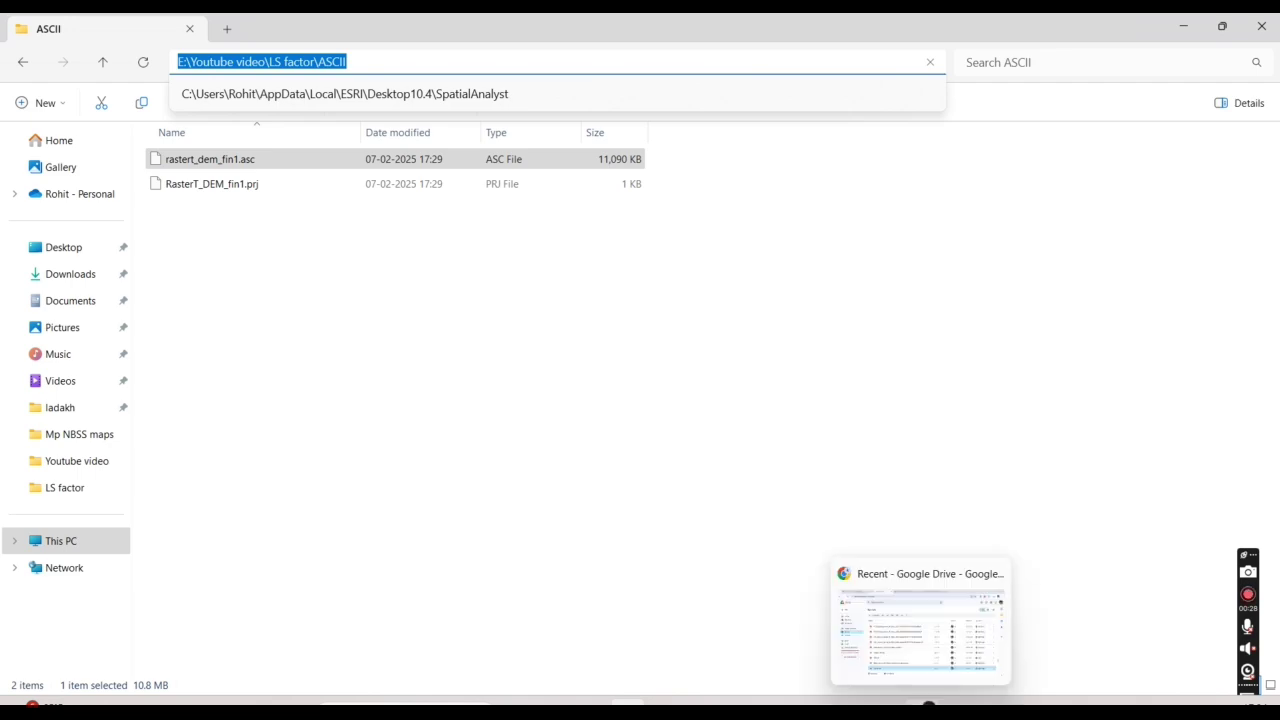
key(alt+Tab)
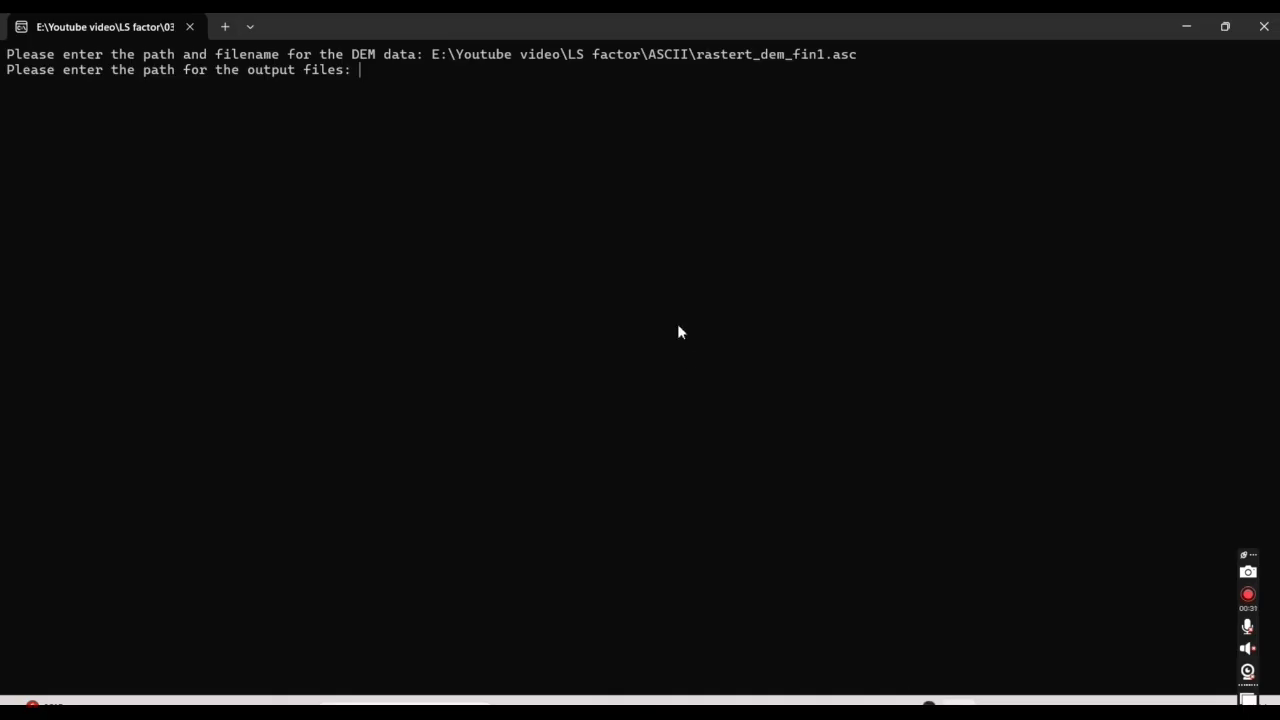
key(ctrl+v)
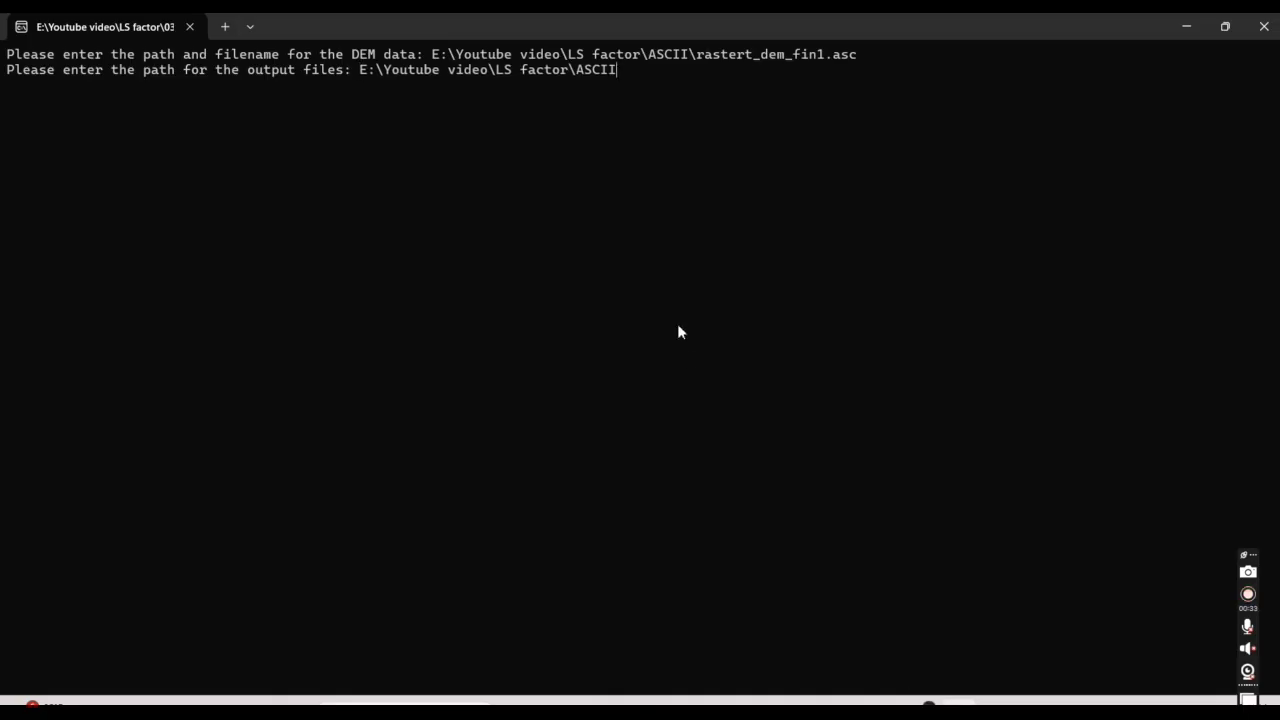
key(Return)
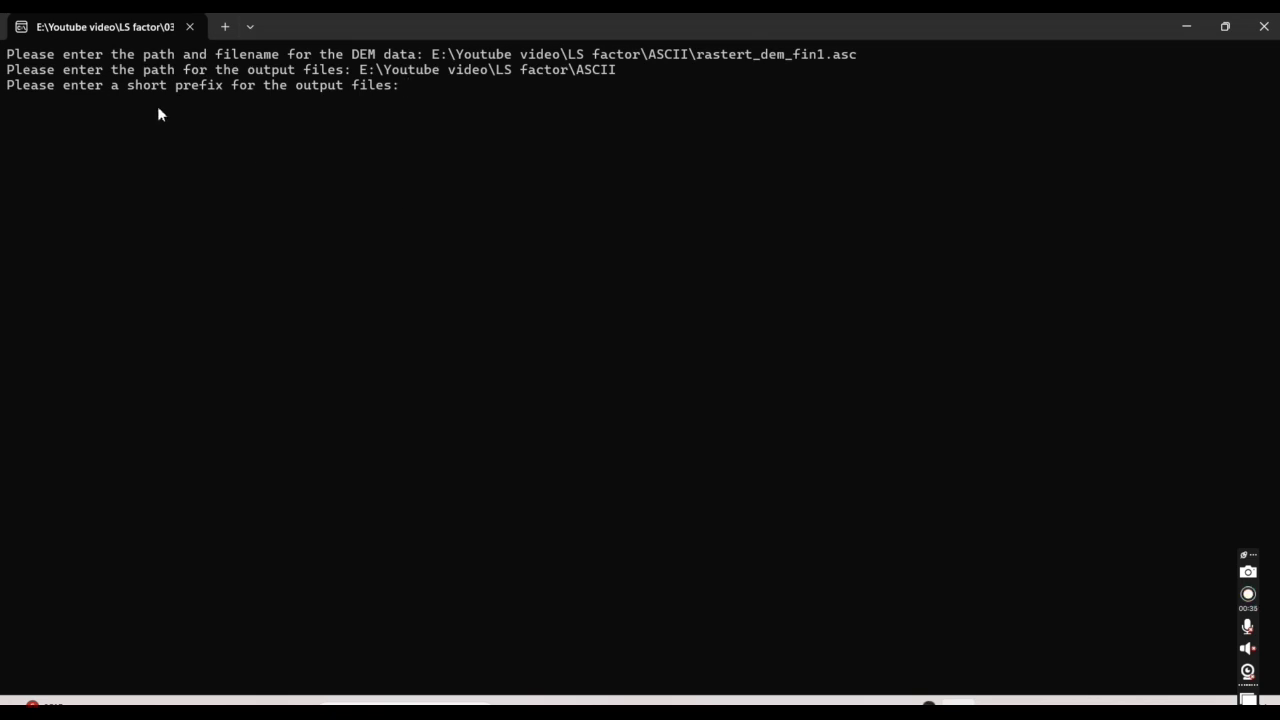
Set the output file prefix to q and answer y to writing intermediate files and repairing isolated NODATA cells.
text(q)
key(Return)
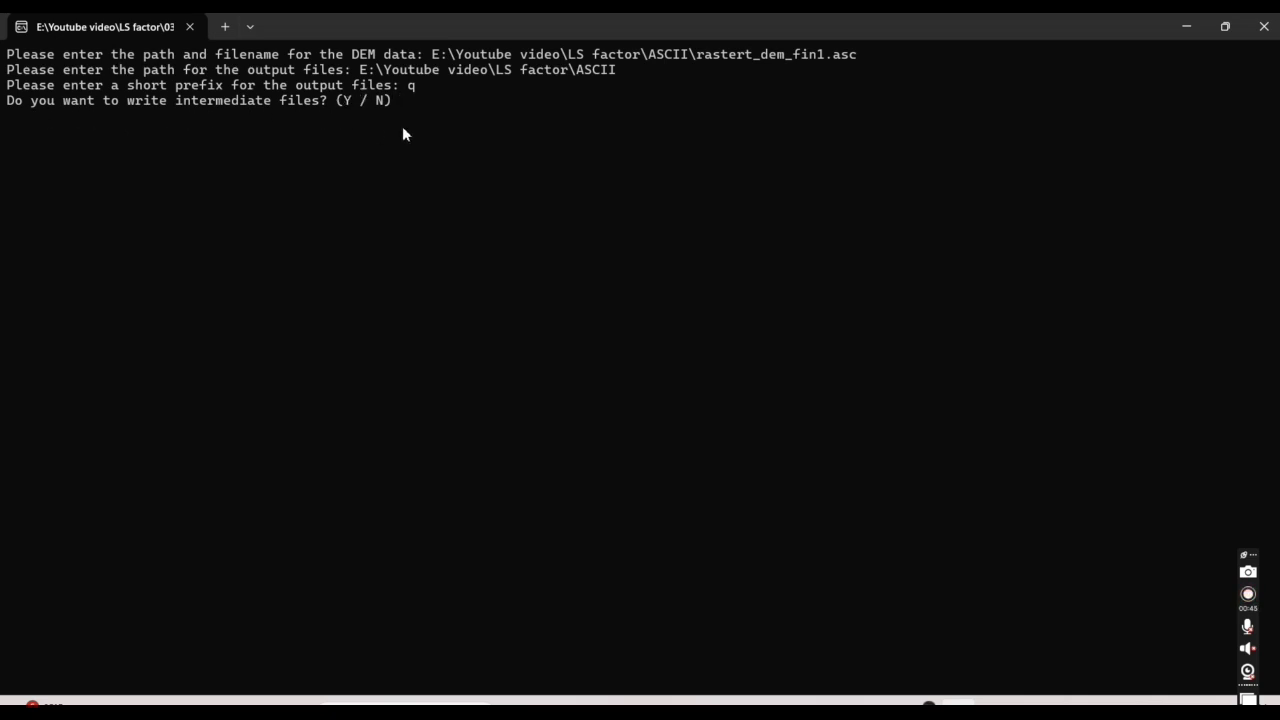
key(Return)
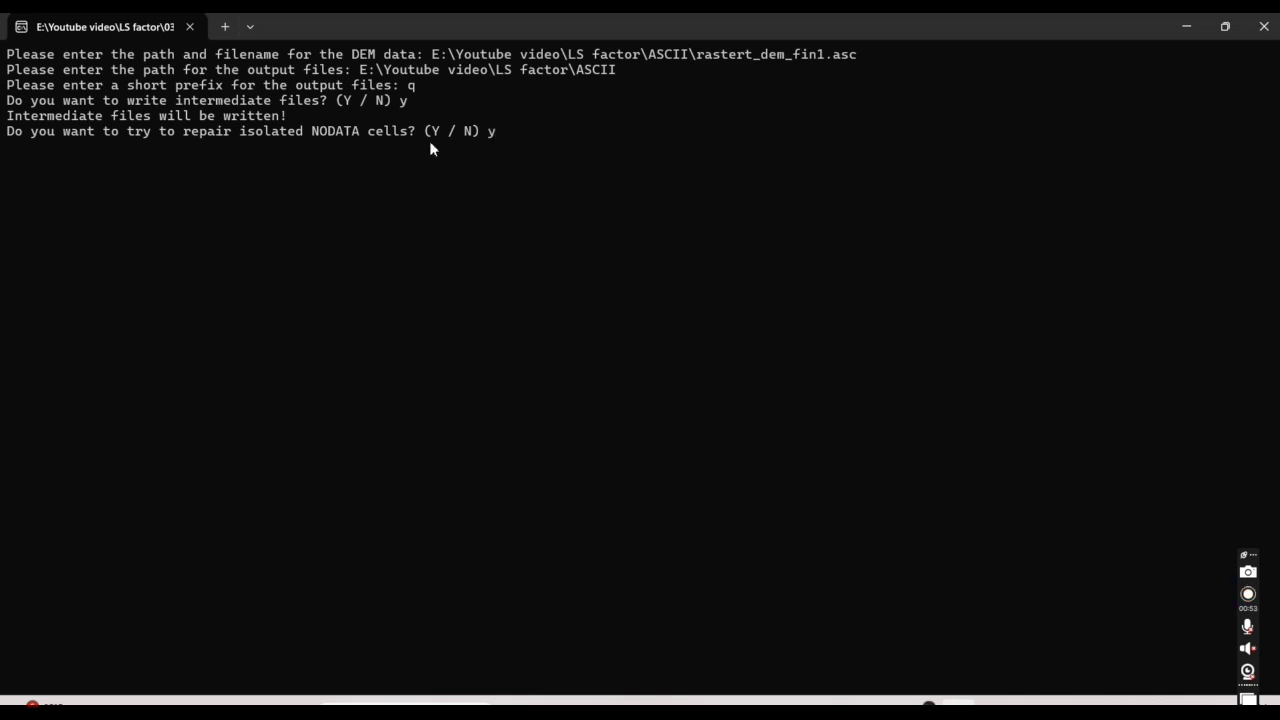
key(Return)
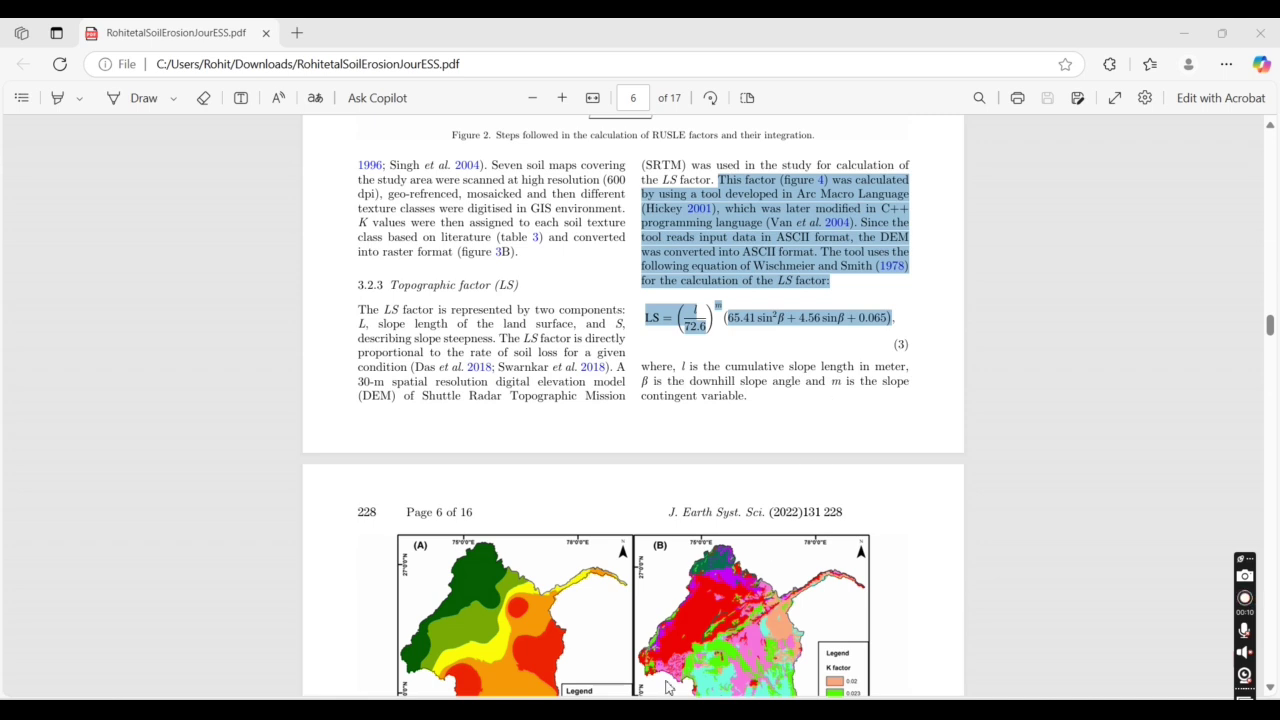
Run the lsfac_c application from the LS factor\03-183 folder, allowing it past the SmartScreen block, and minimize its console window.
mouse_move(660, 712)
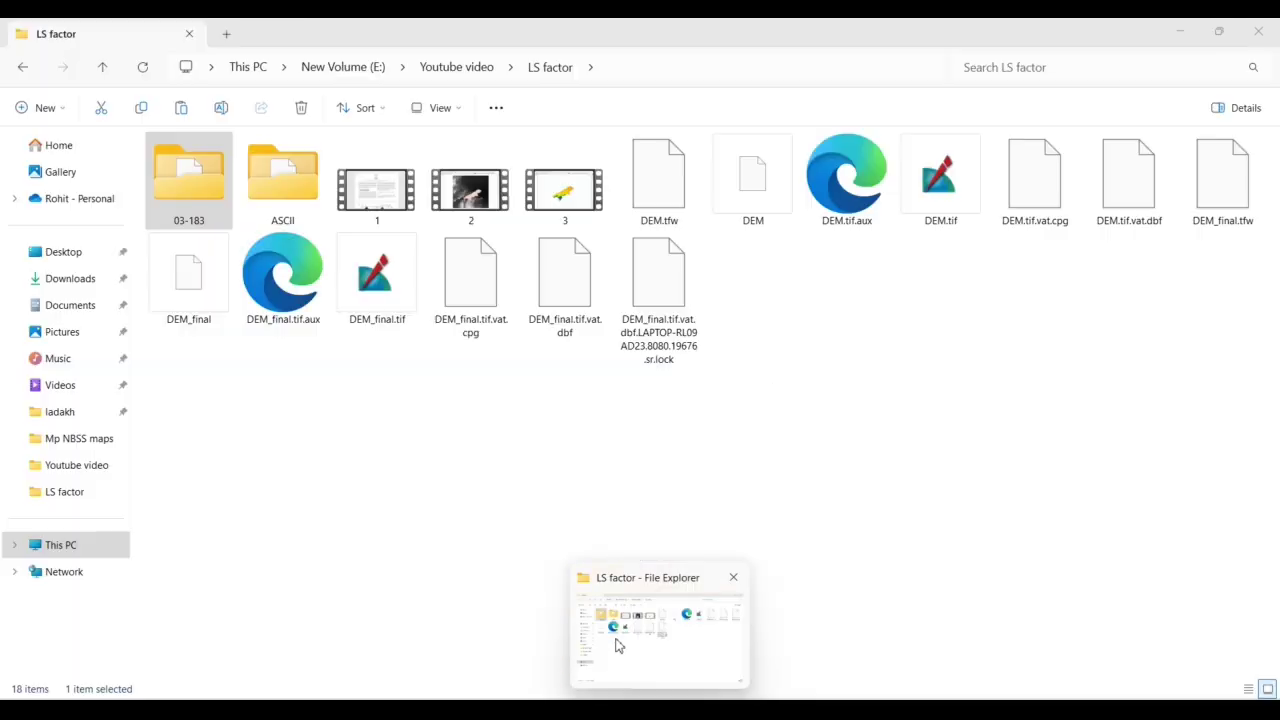
click(619, 650)
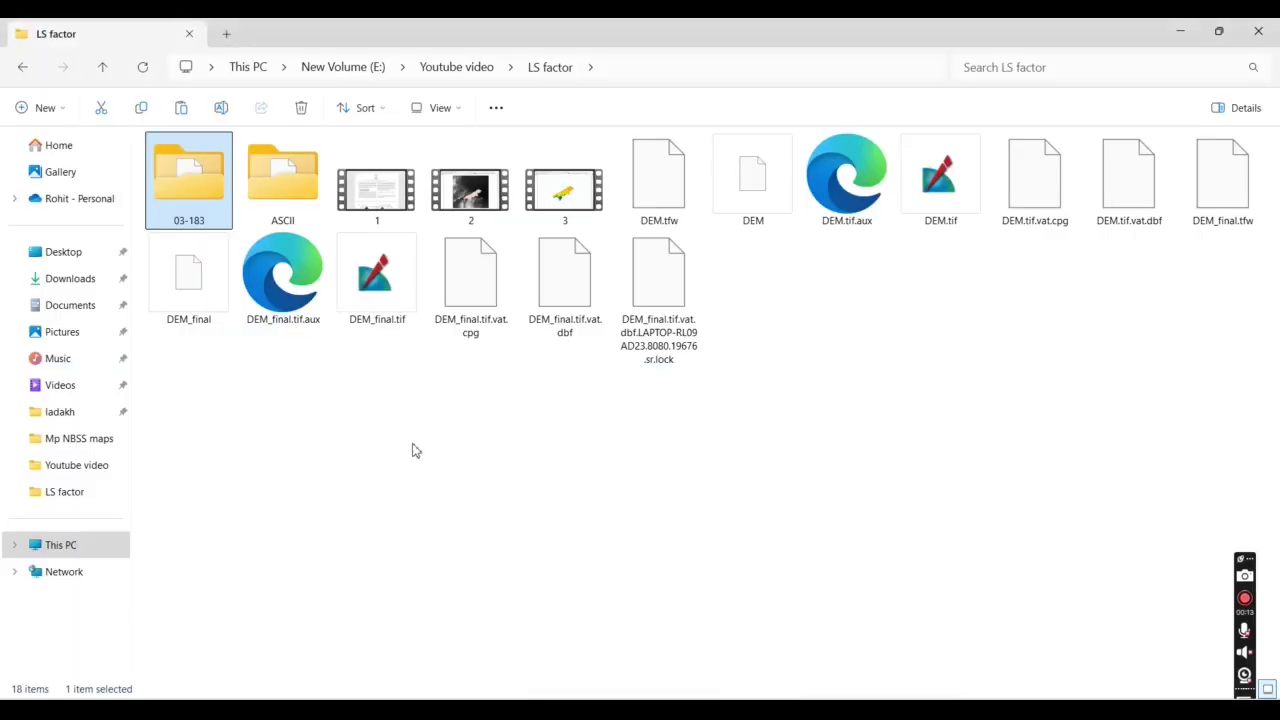
double_click(189, 188)
click(205, 218)
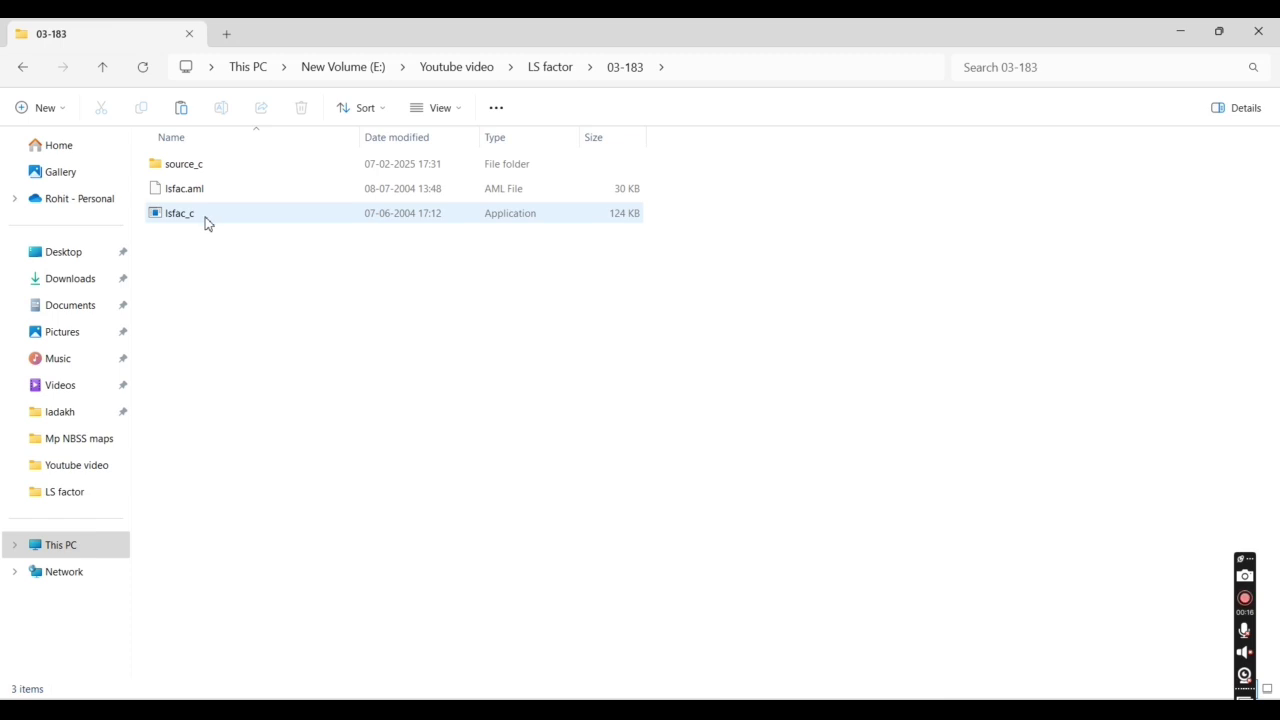
double_click(205, 216)
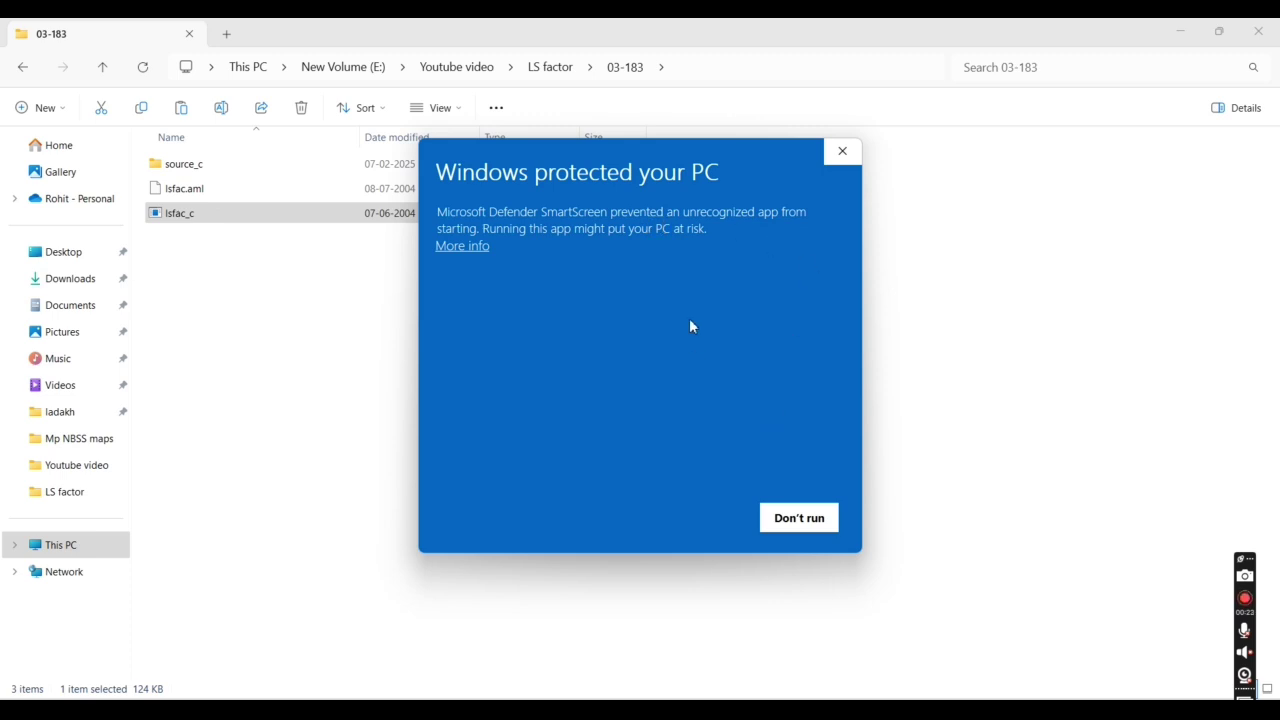
click(470, 250)
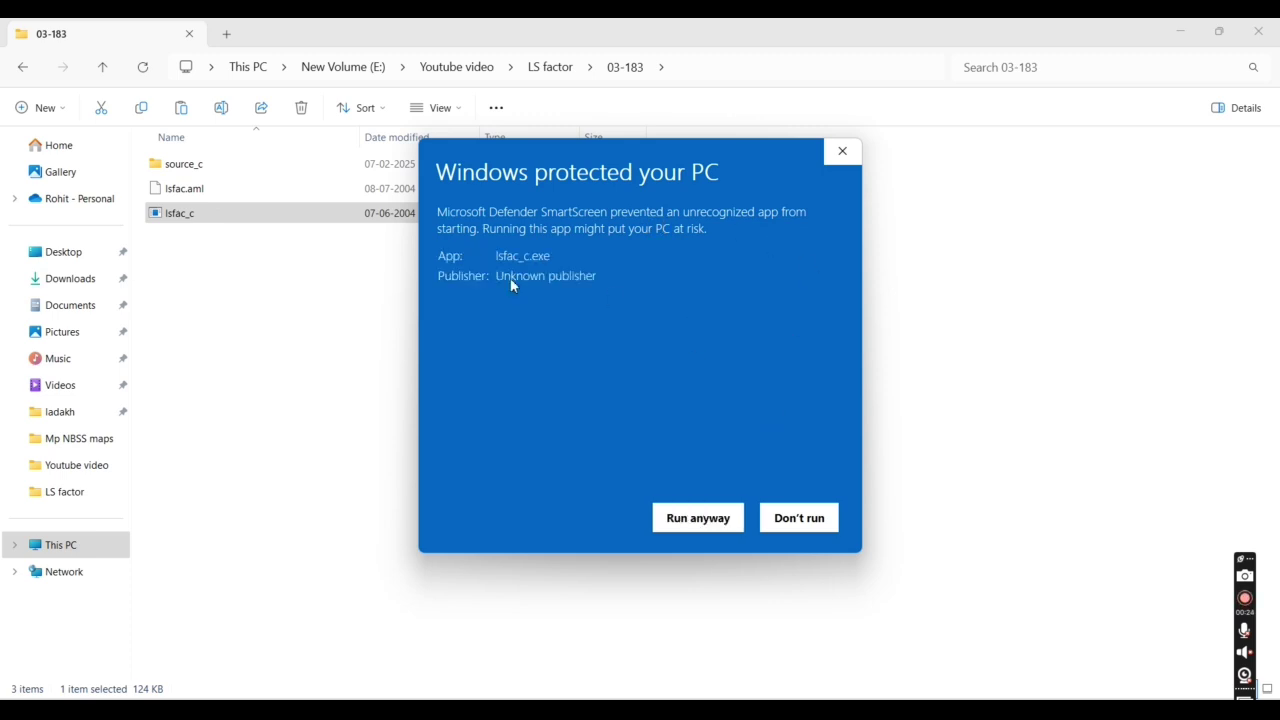
click(700, 520)
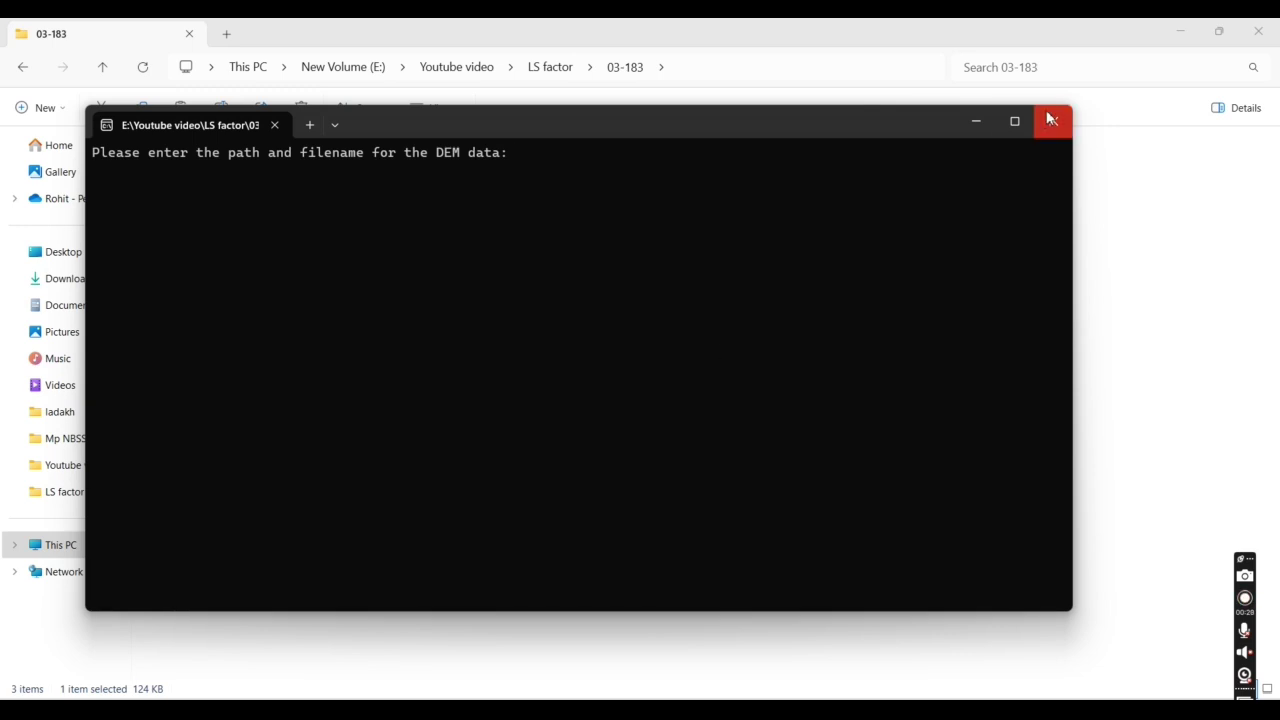
click(1018, 120)
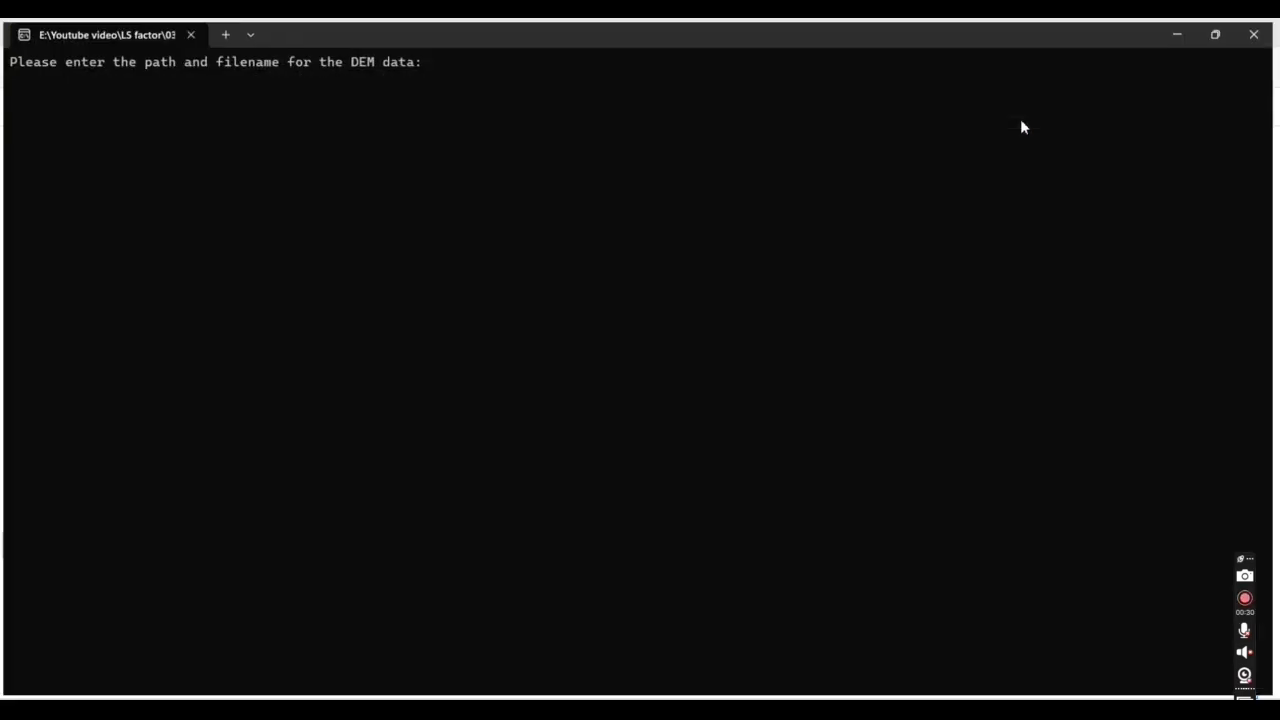
click(1183, 32)
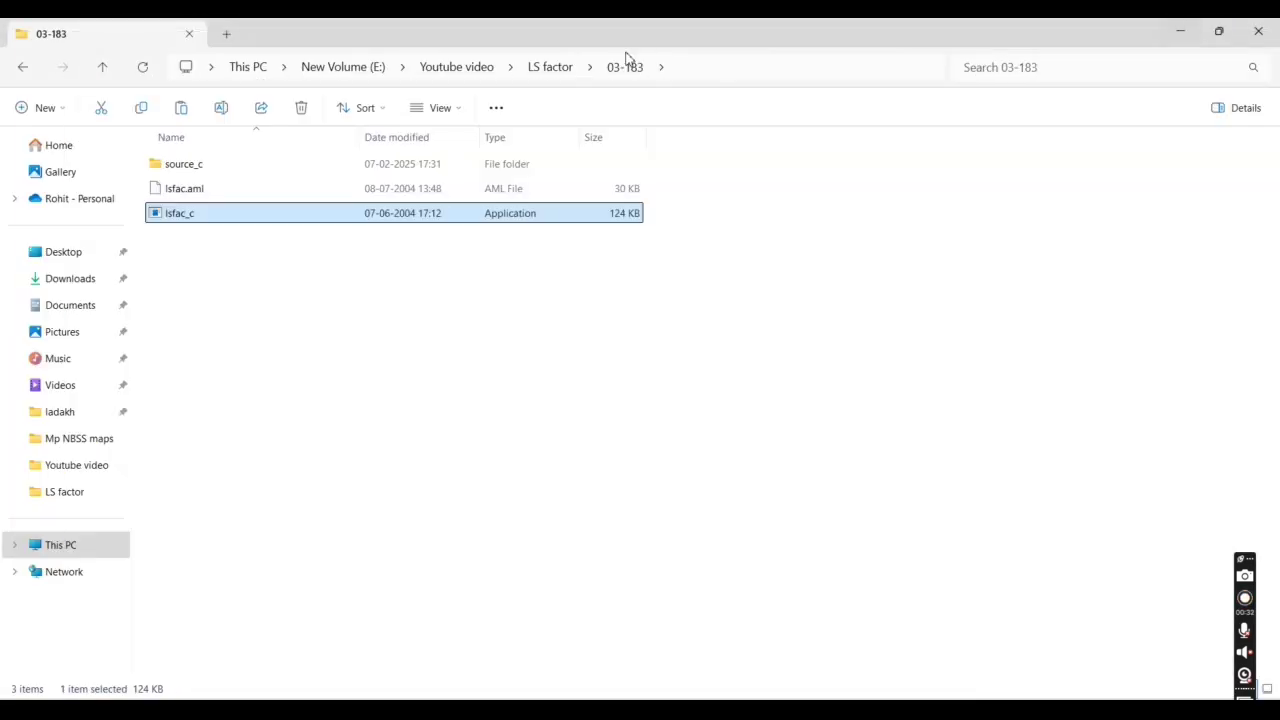
Open the LS factor\ASCII folder in File Explorer and locate the qrusle_l.dat and qrusle_s.dat output files.
click(551, 67)
double_click(280, 200)
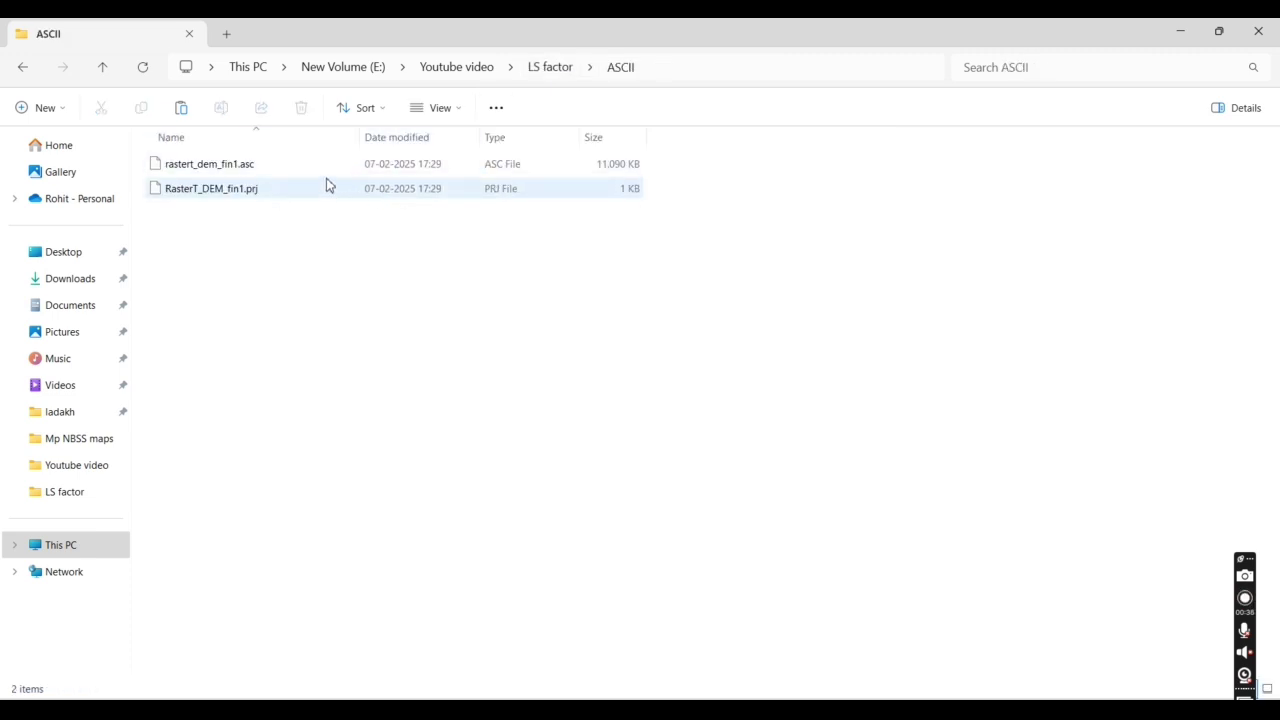
click(327, 168)
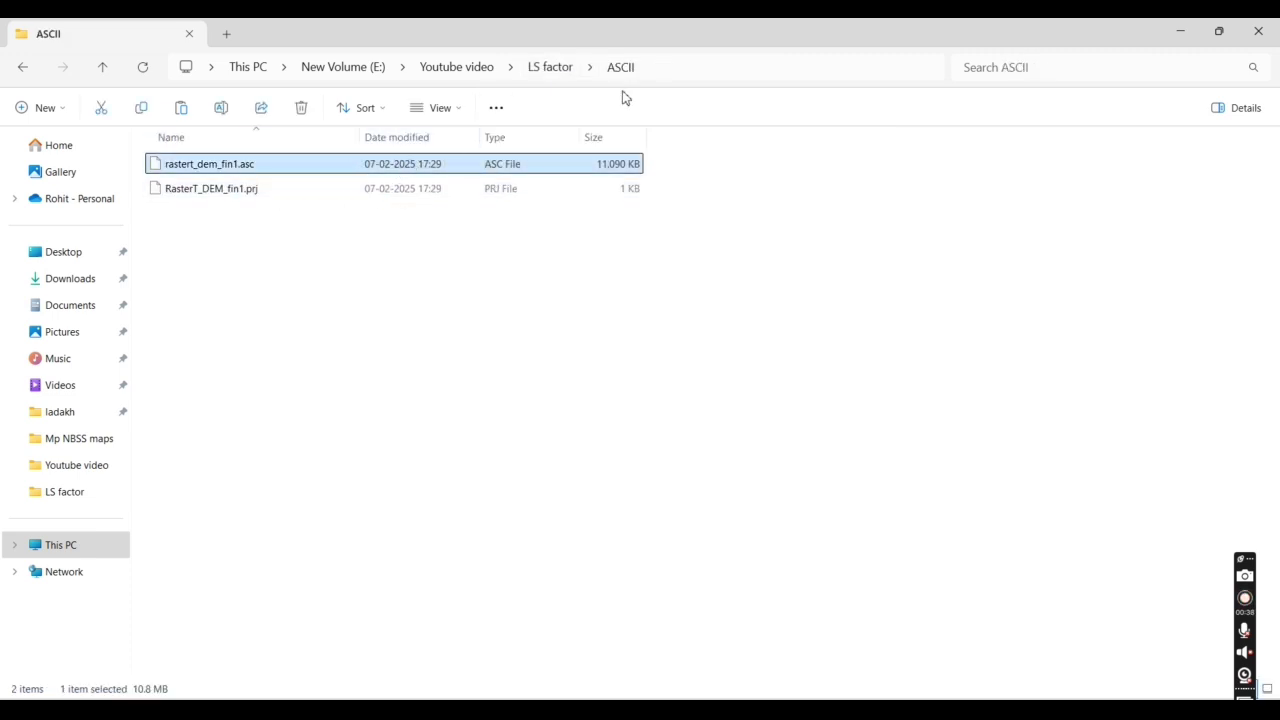
click(296, 168)
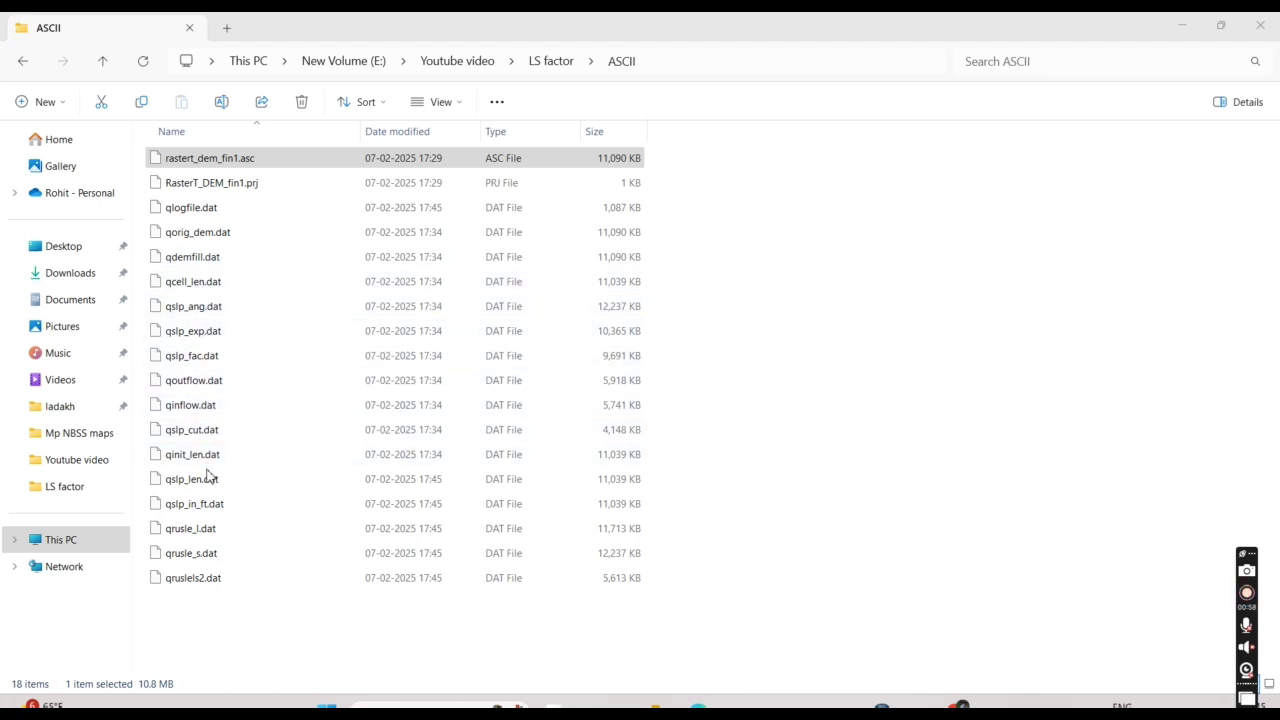
click(205, 533)
key(alt+d)
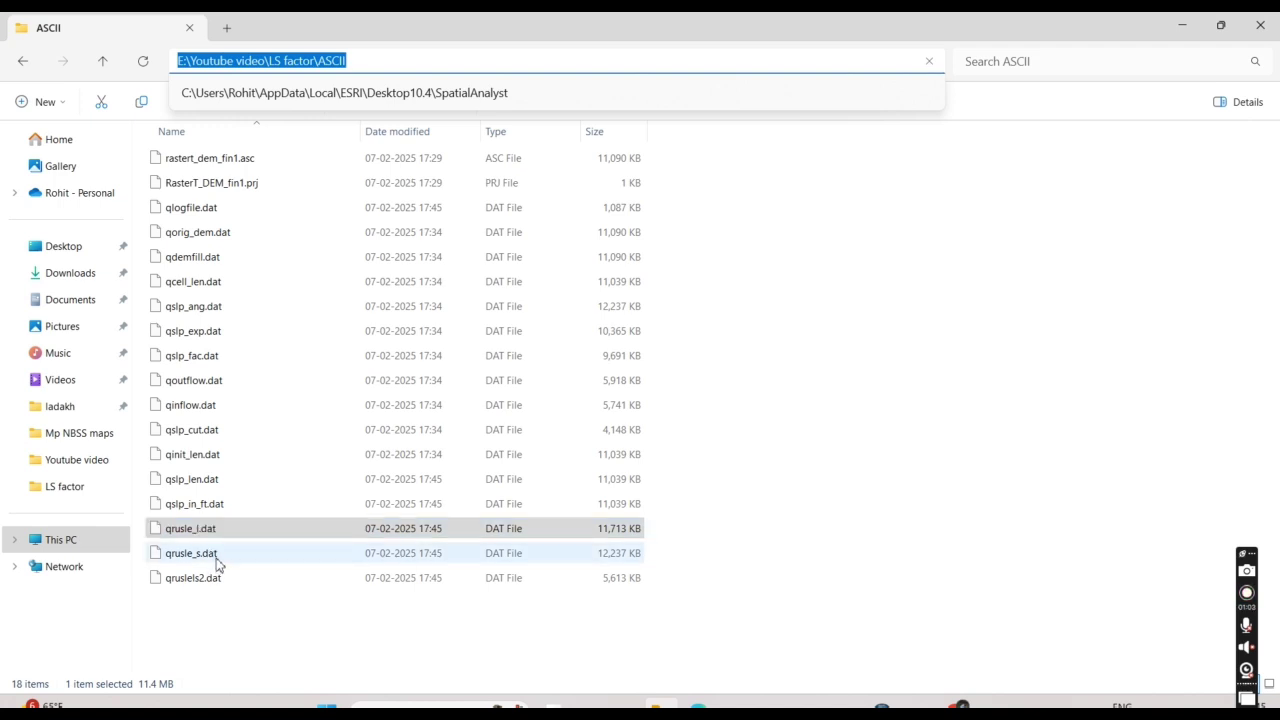
click(217, 561)
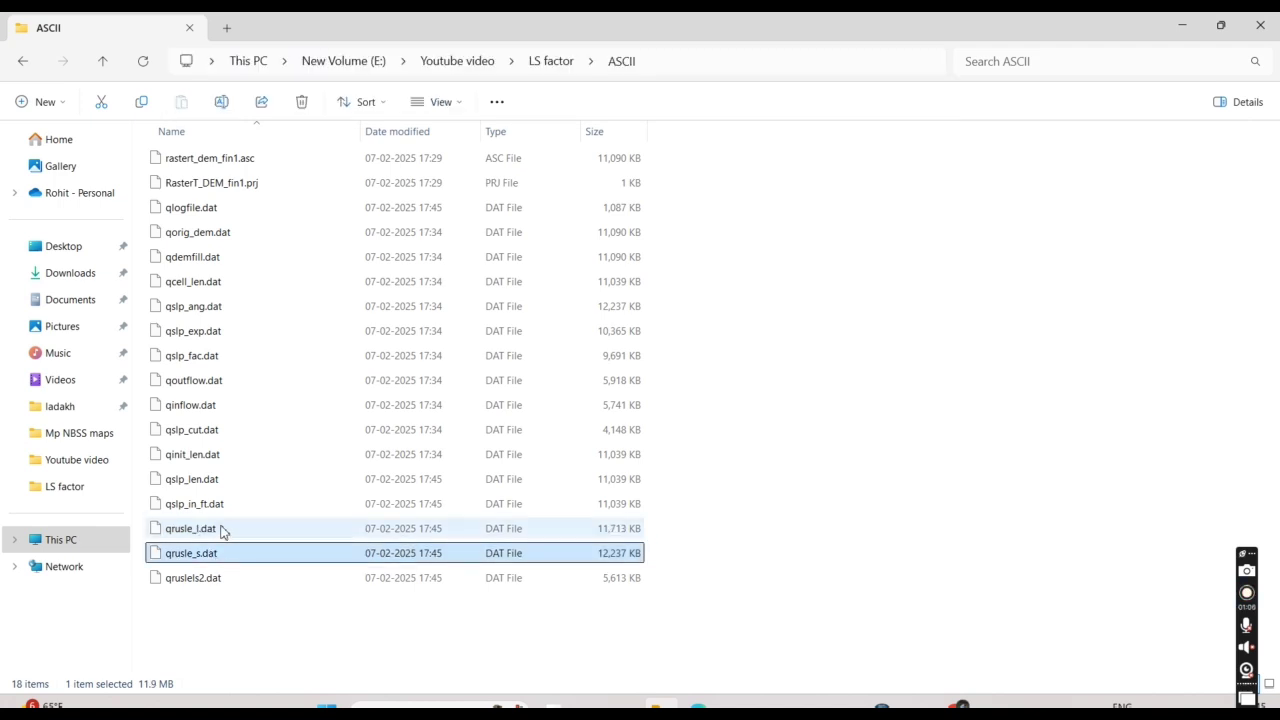
Open qrusle_l.dat in Notepad, using that app just once for the .dat file.
click(222, 532)
right_click(209, 530)
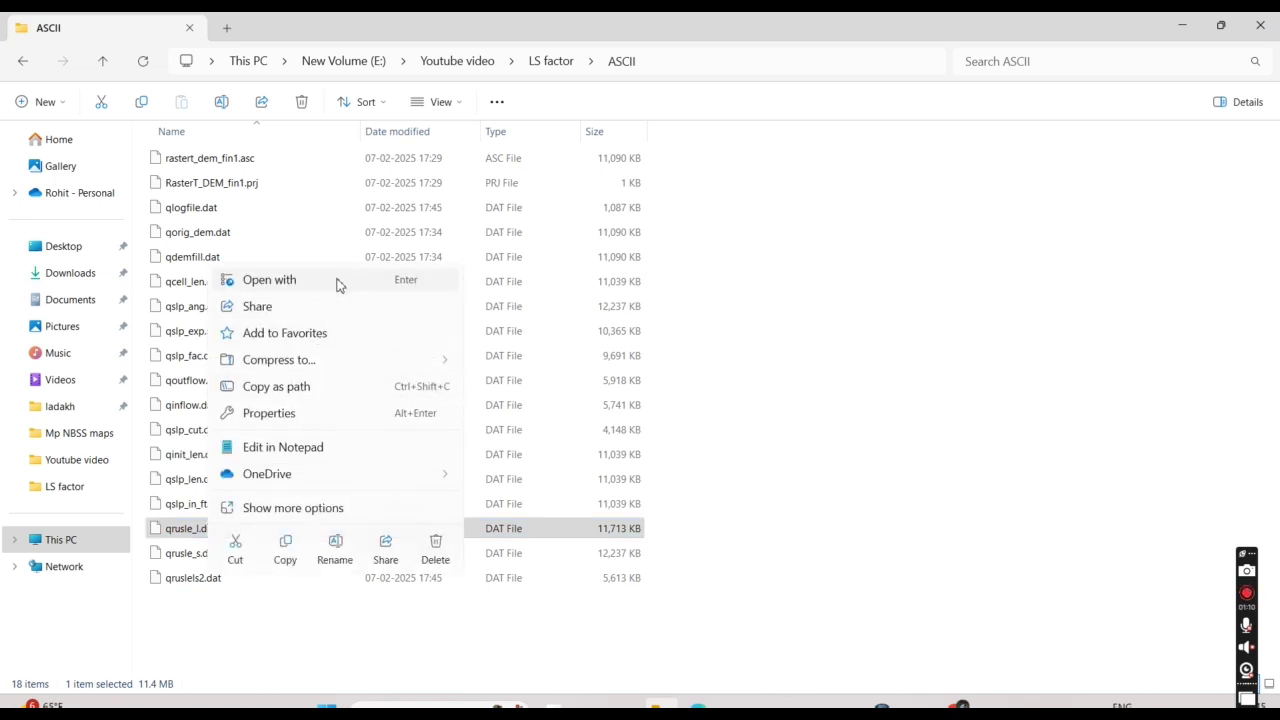
click(301, 283)
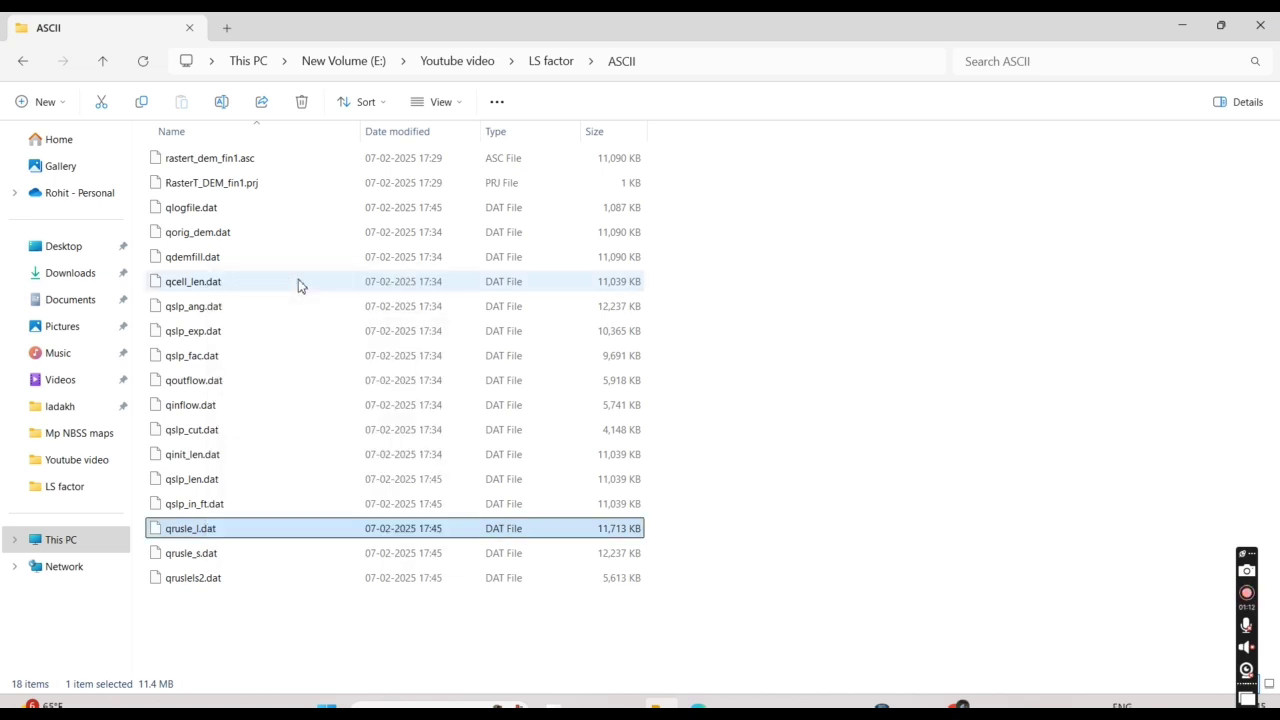
click(586, 297)
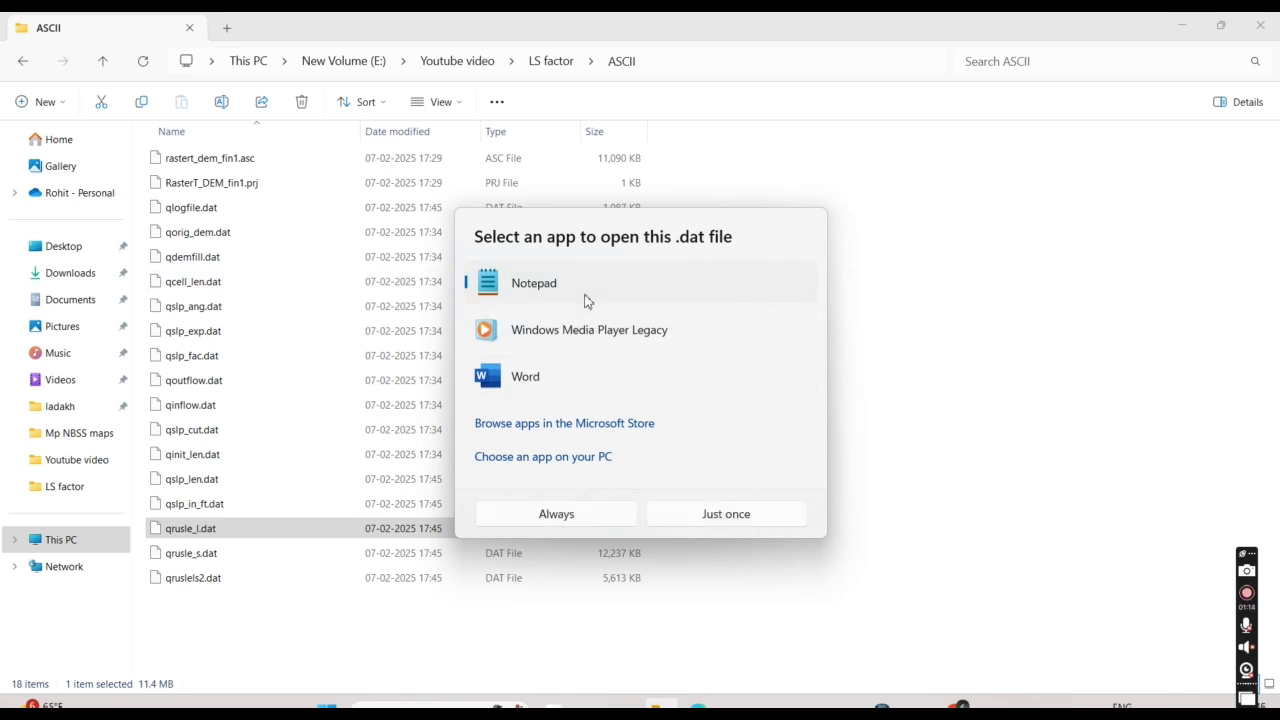
click(722, 516)
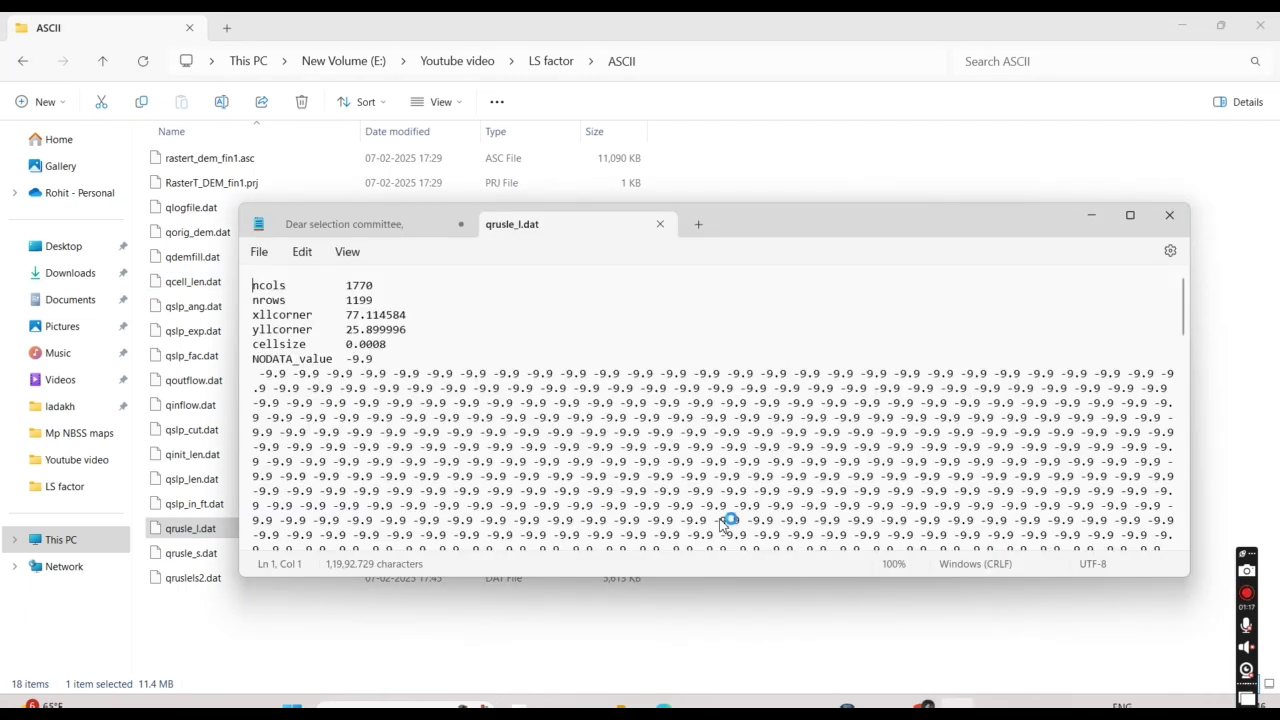
Save a copy of qrusle_l.dat as Lfactor.asc in the ASCII folder and close Notepad.
click(260, 253)
click(304, 392)
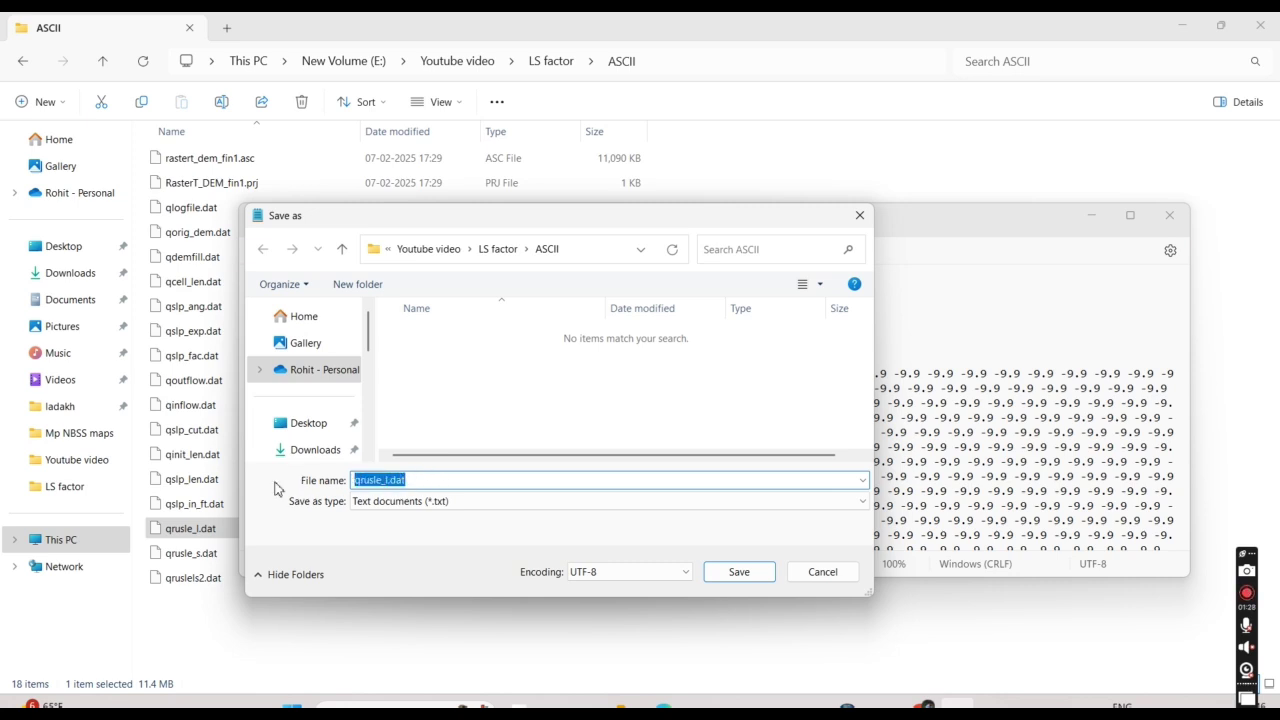
text(Lfactor.asc)
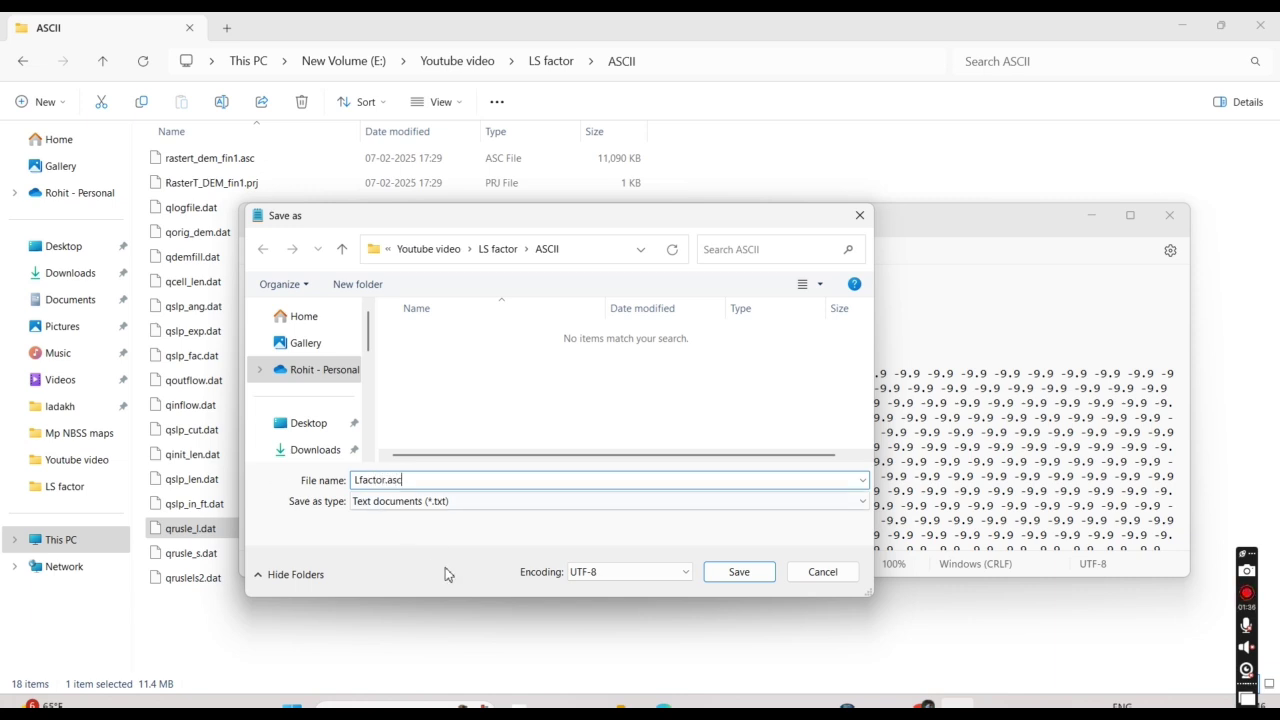
click(740, 575)
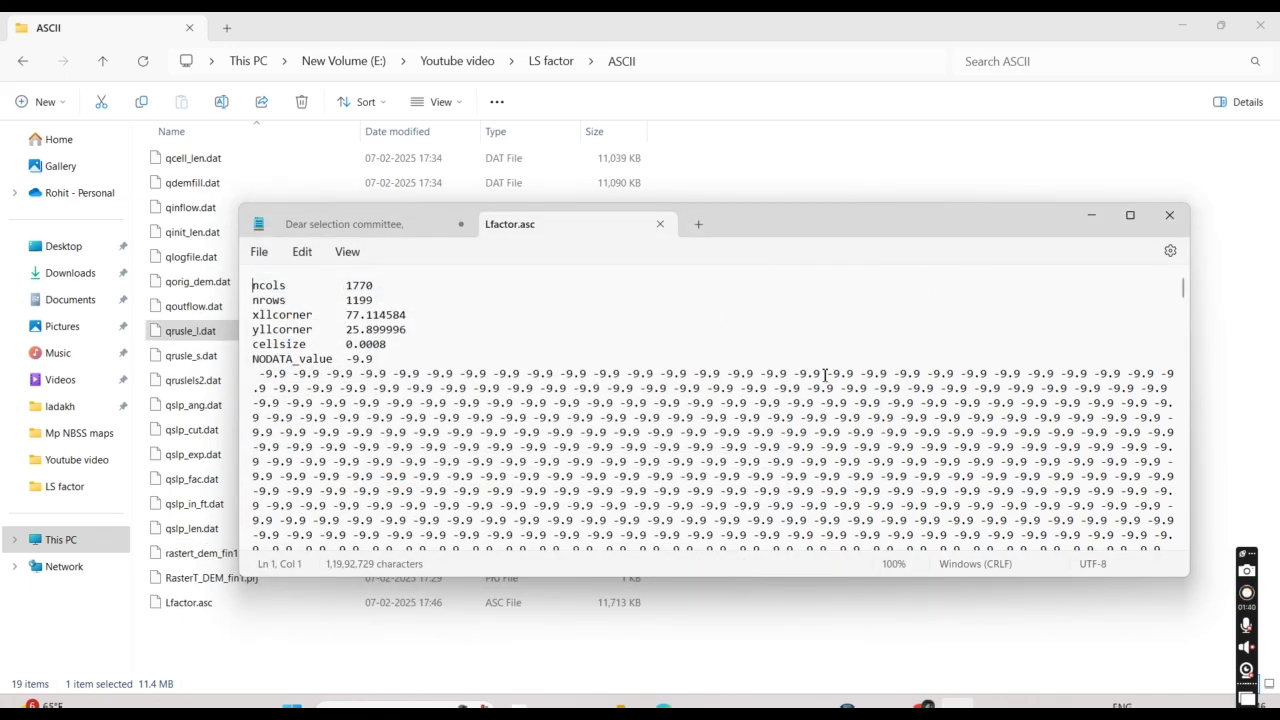
click(1169, 215)
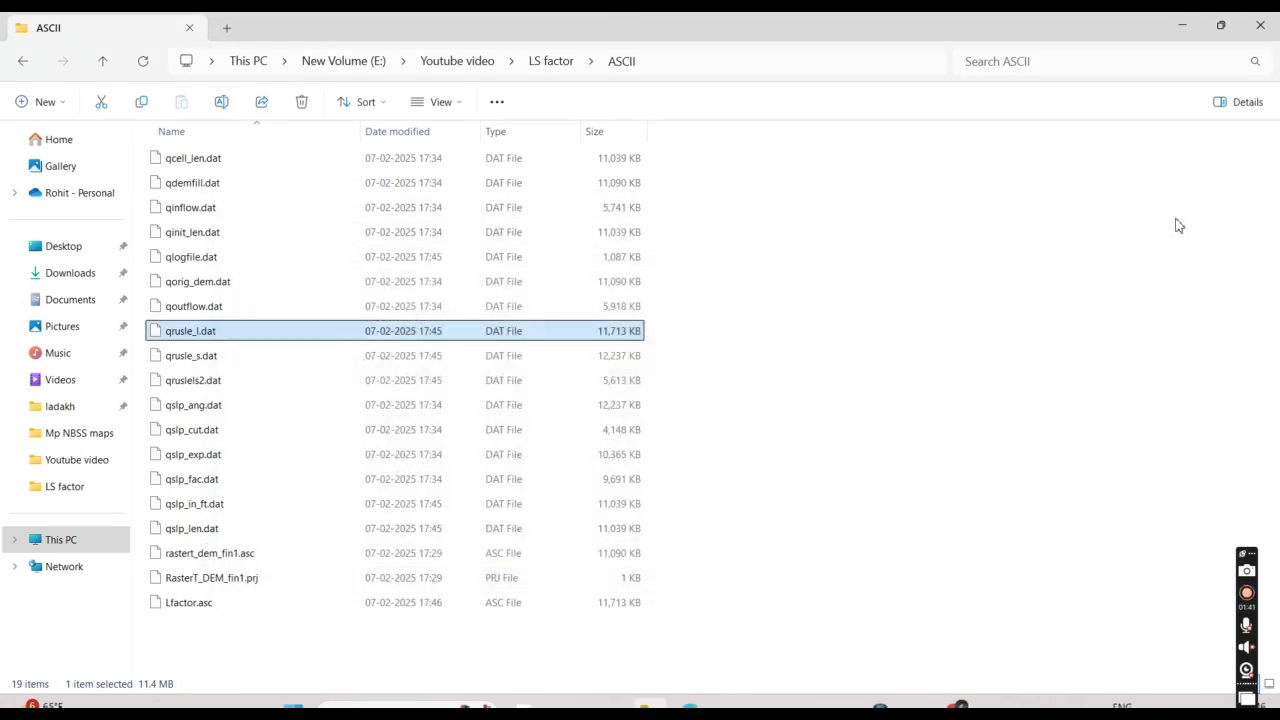
Open qrusle_s.dat in Notepad and save a copy as Sfactor.asc in the ASCII folder.
click(201, 356)
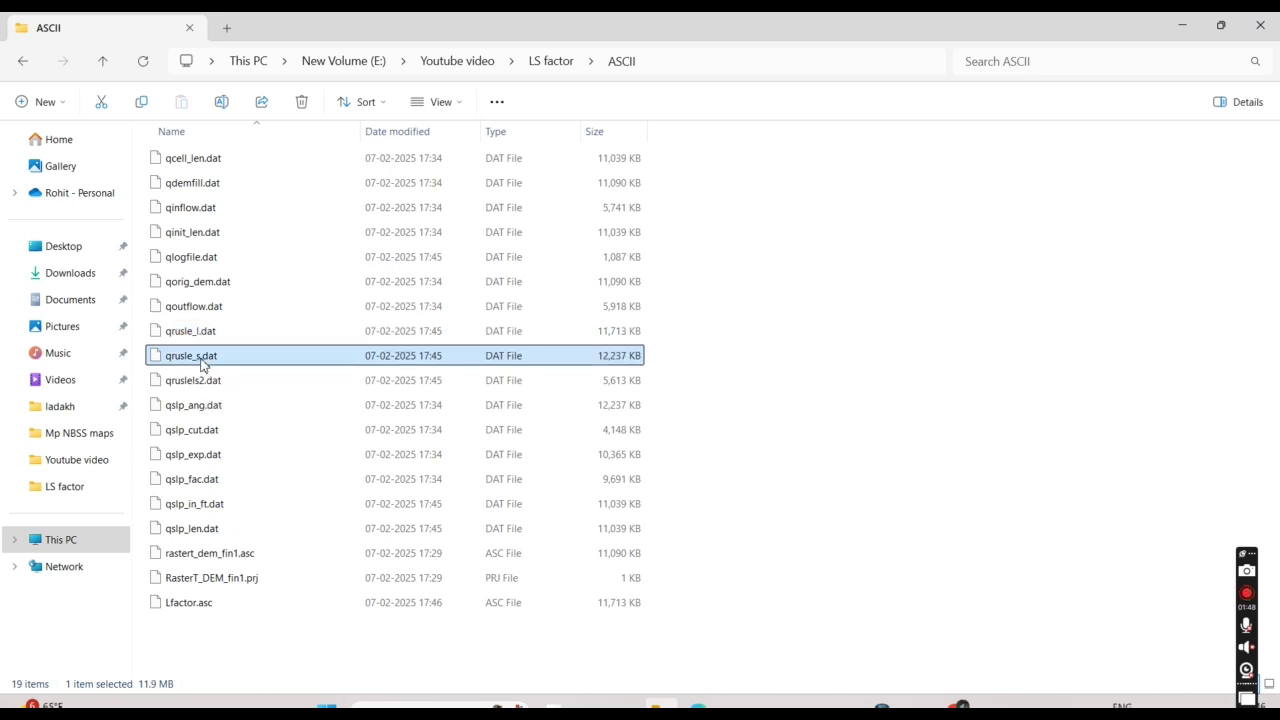
right_click(201, 364)
mouse_move(415, 517)
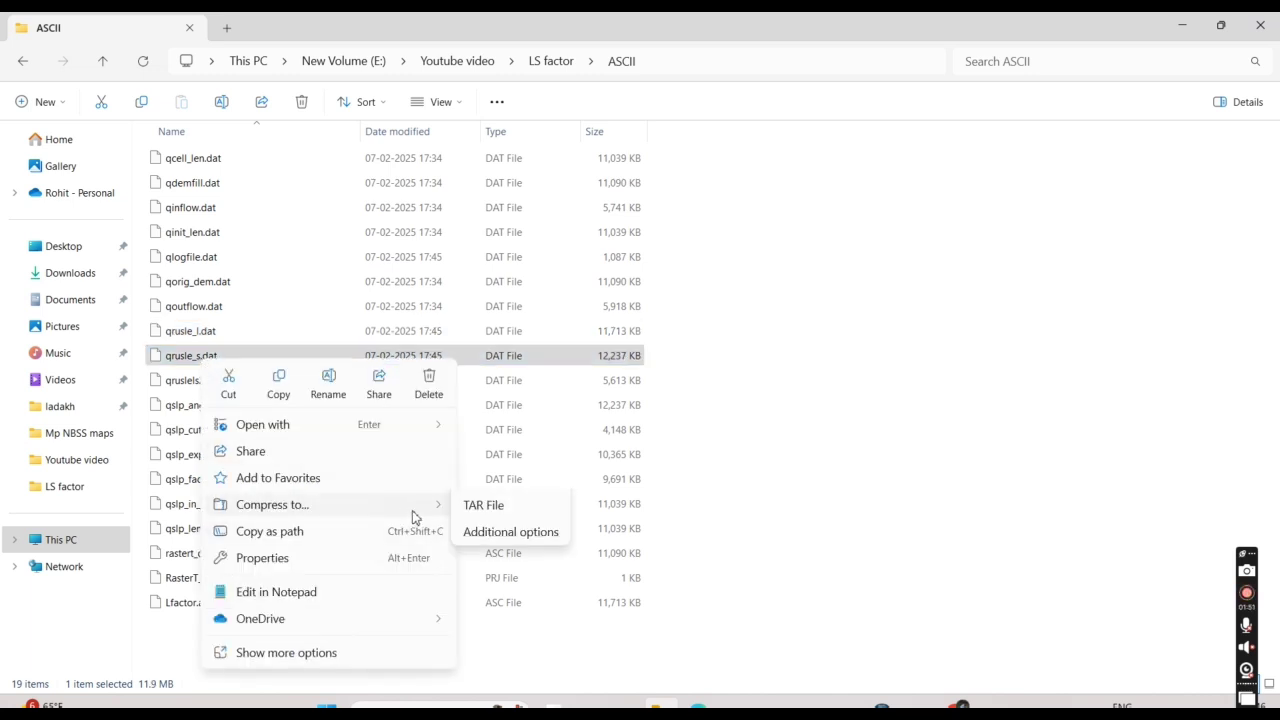
mouse_move(391, 431)
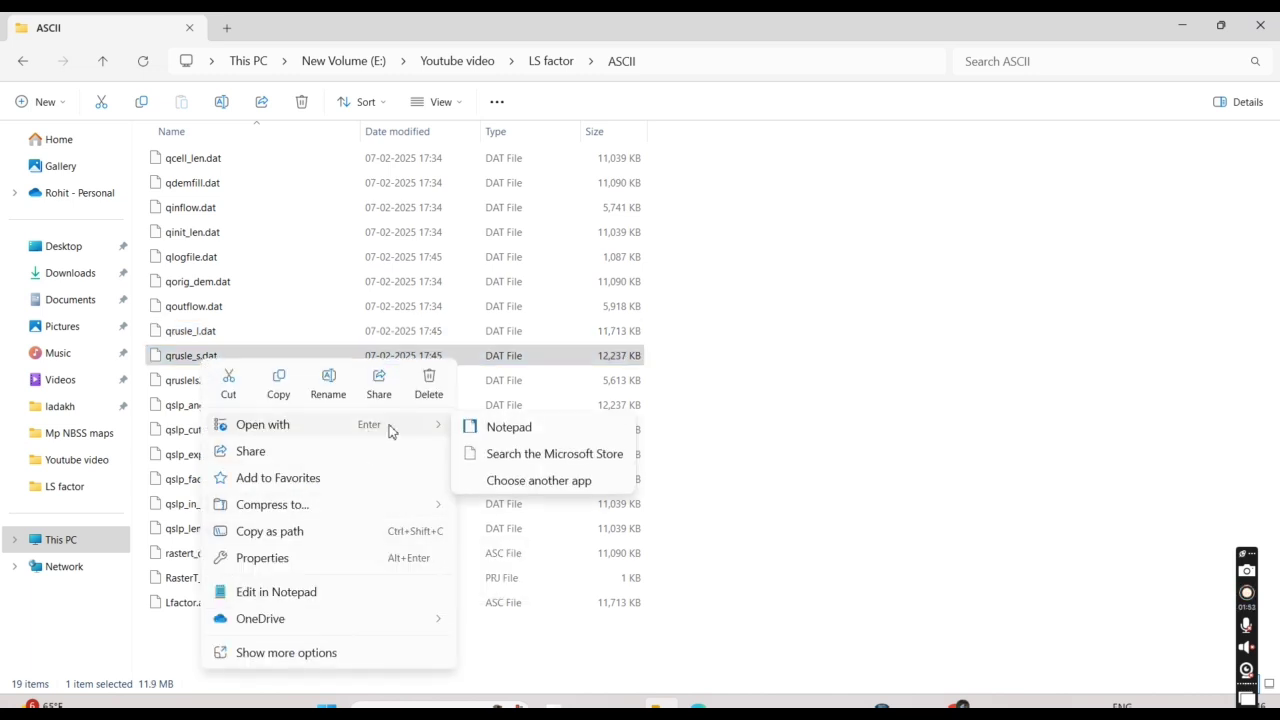
click(525, 435)
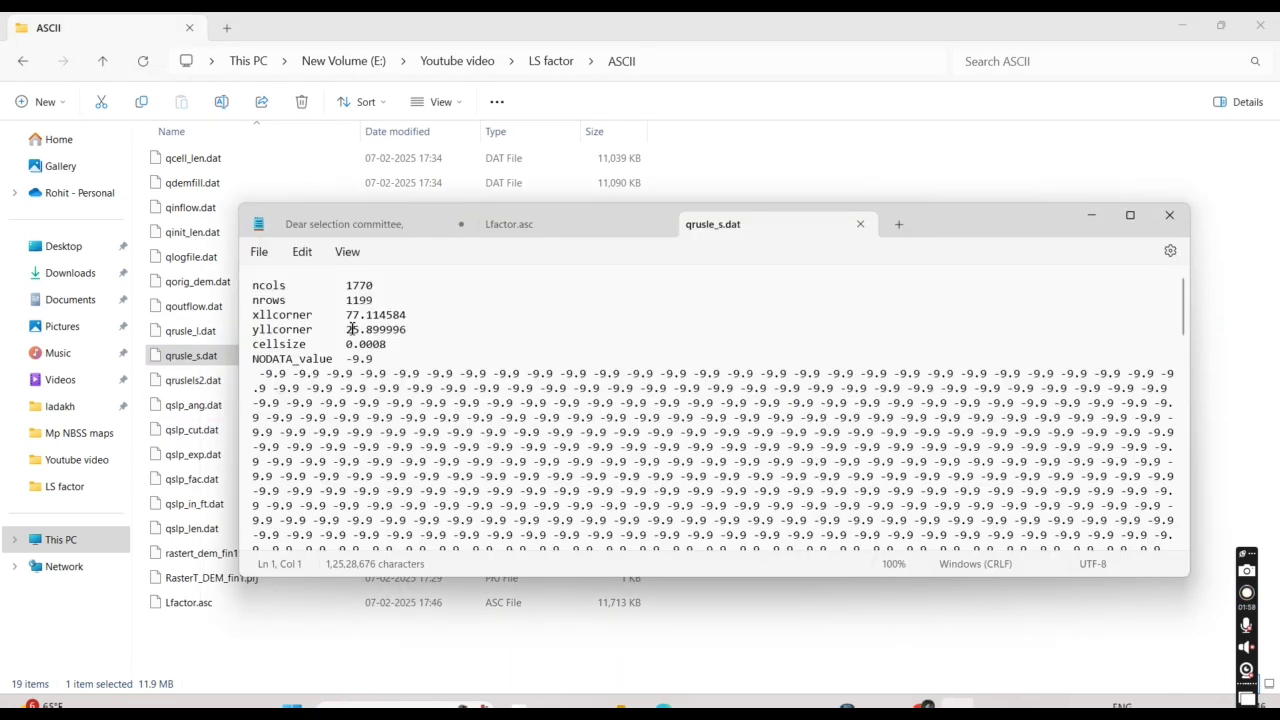
click(258, 252)
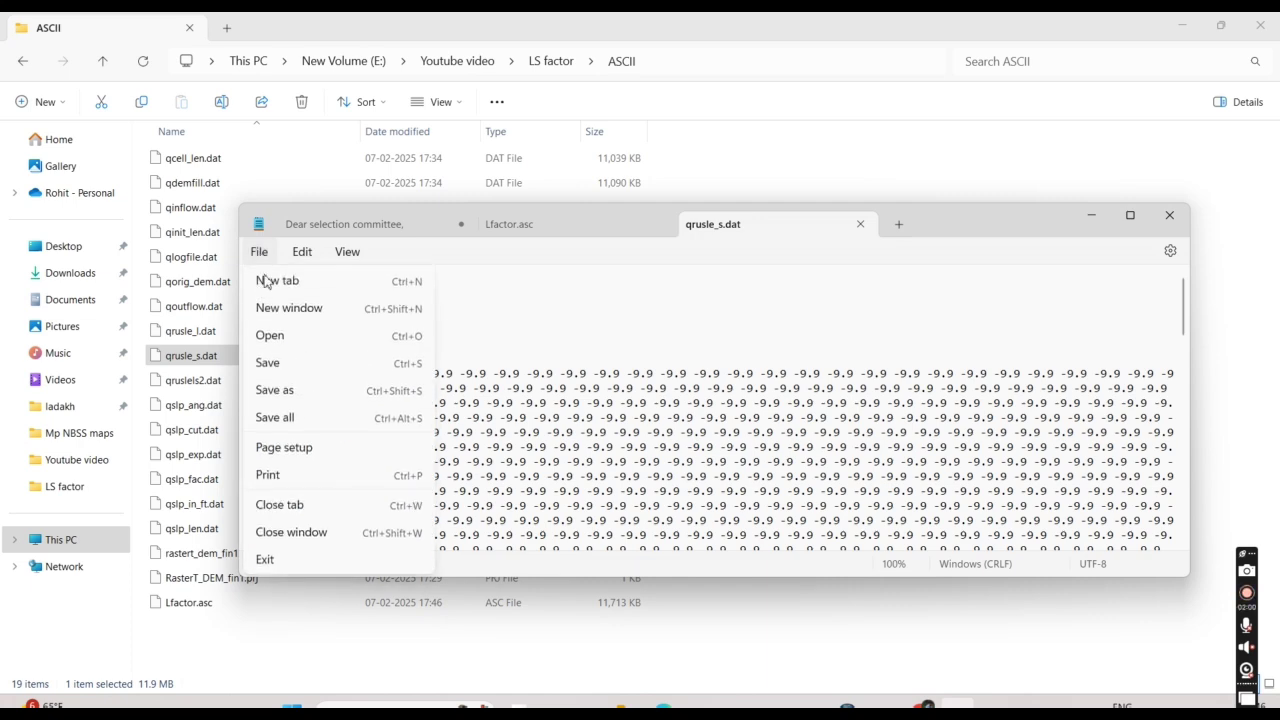
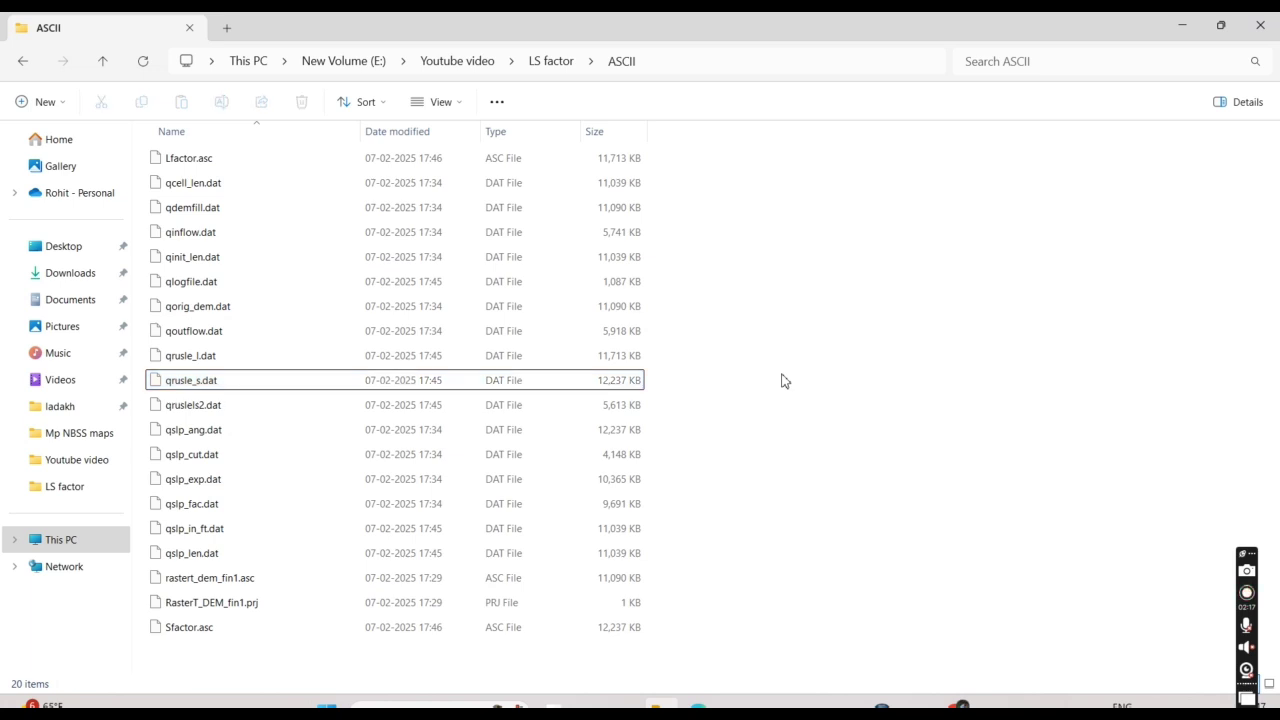
Reopen the LS factor\ASCII folder and check the Lfactor.asc and Sfactor.asc files together.
click(551, 62)
double_click(285, 195)
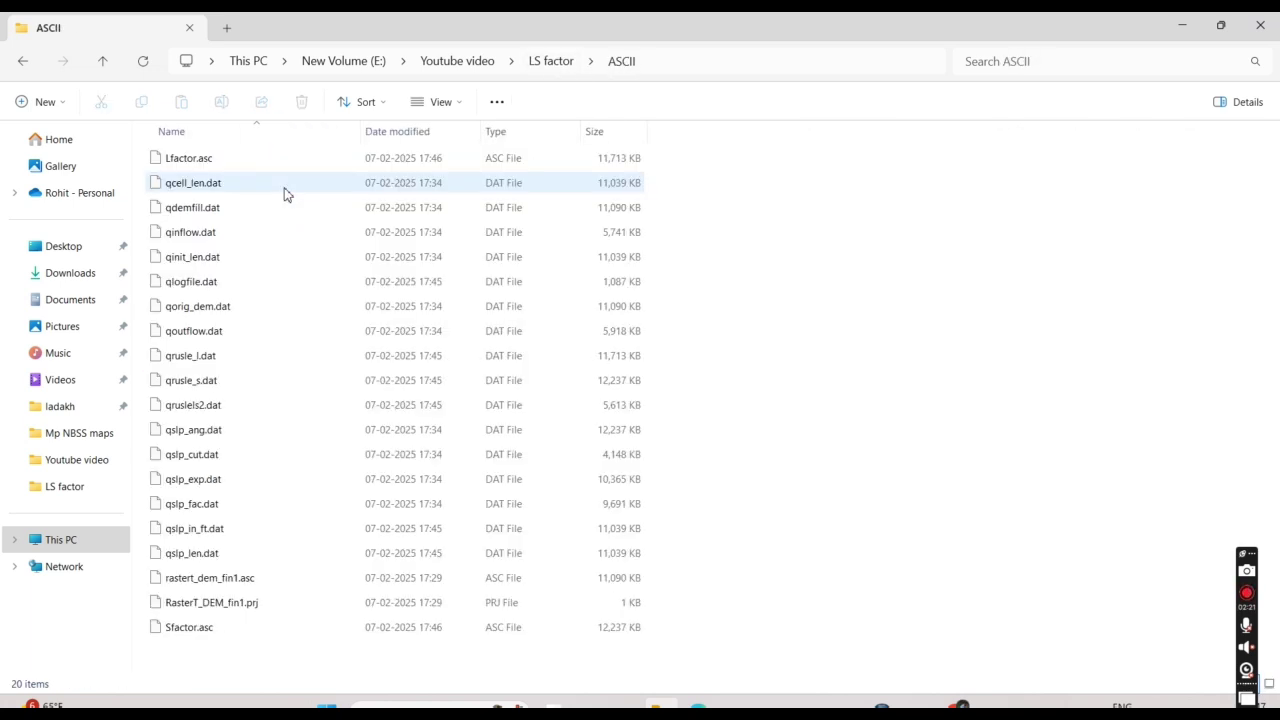
click(435, 630)
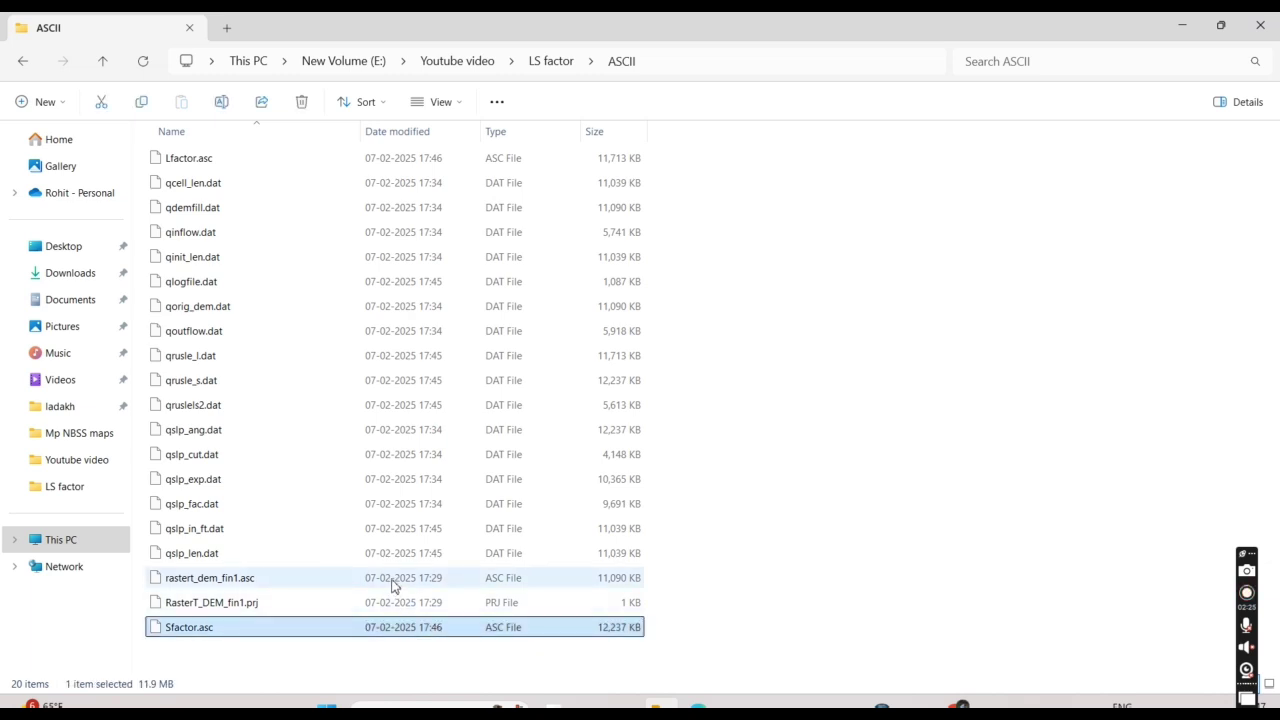
ctrl+click(366, 160)
Switch to ArcMap and open the ASCII to Raster conversion tool.
click(874, 700)
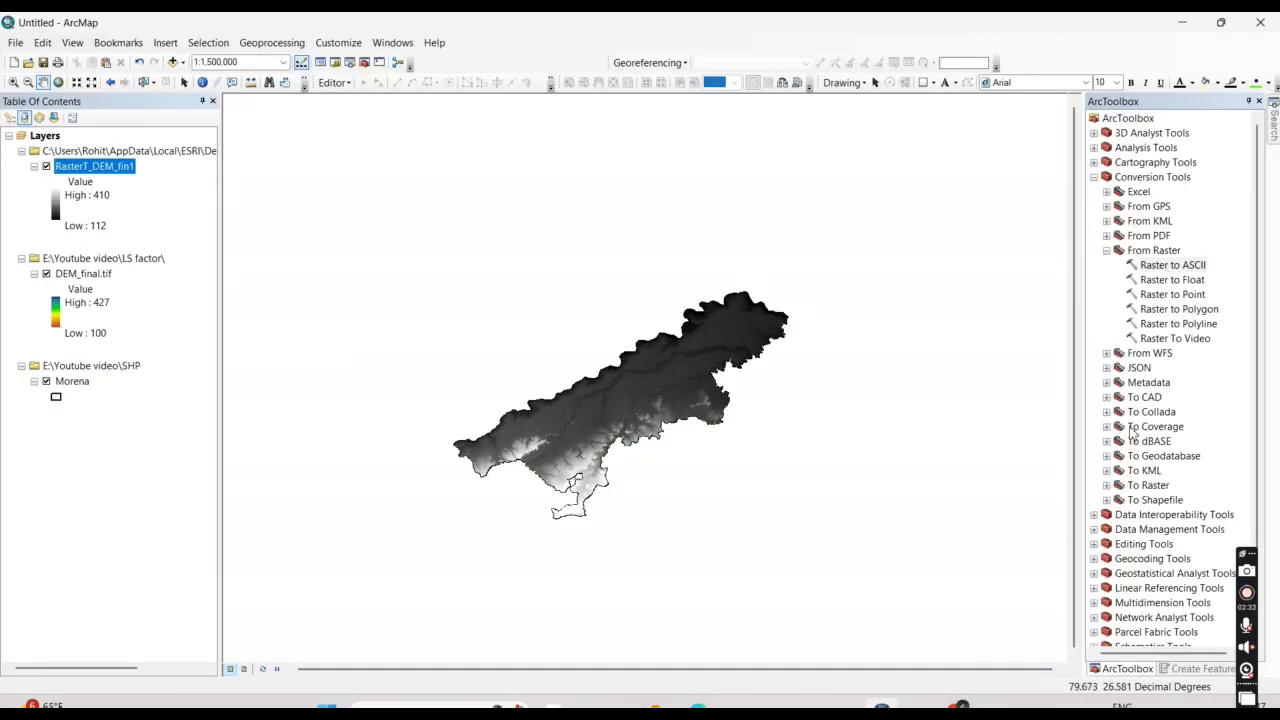
click(1106, 251)
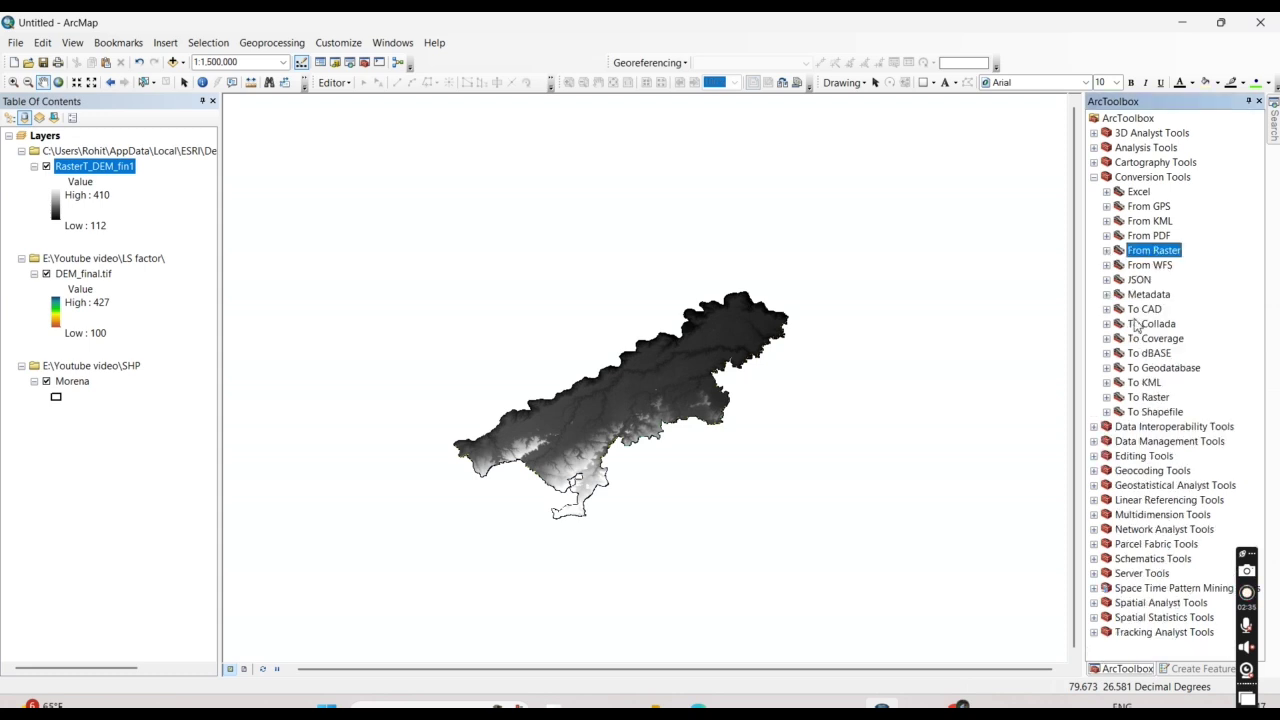
double_click(1150, 398)
click(1168, 414)
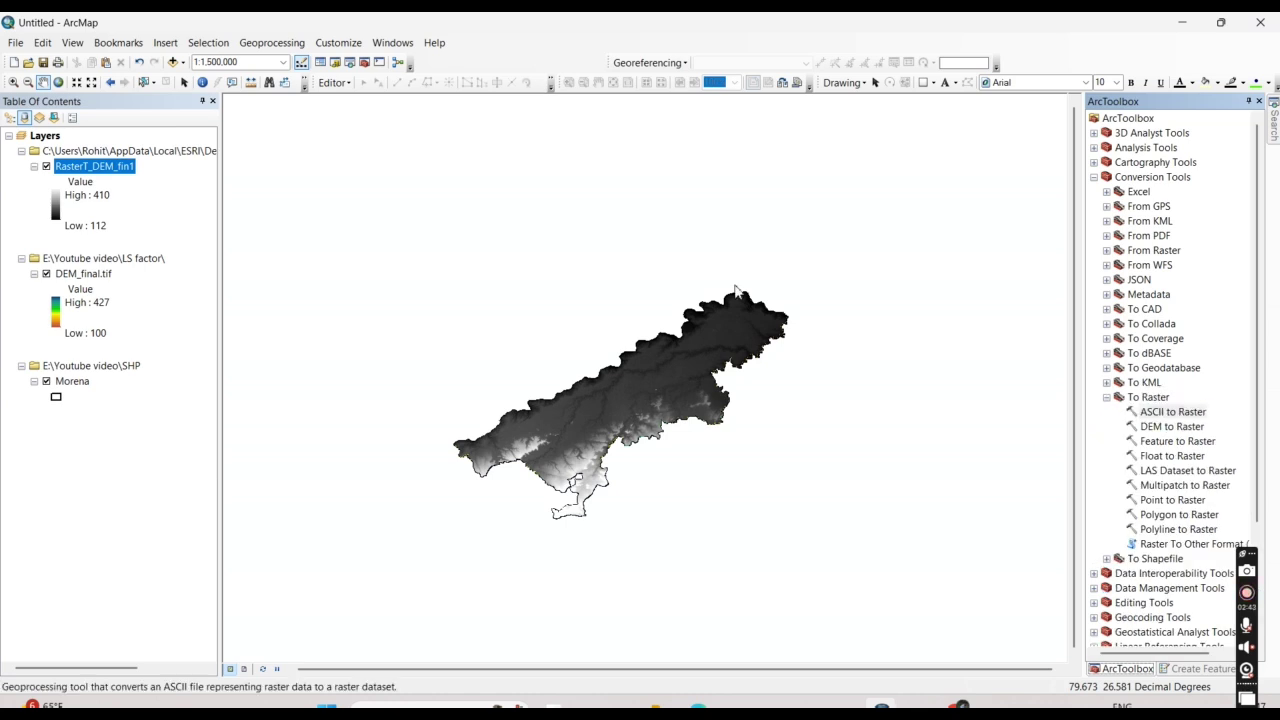
double_click(1176, 412)
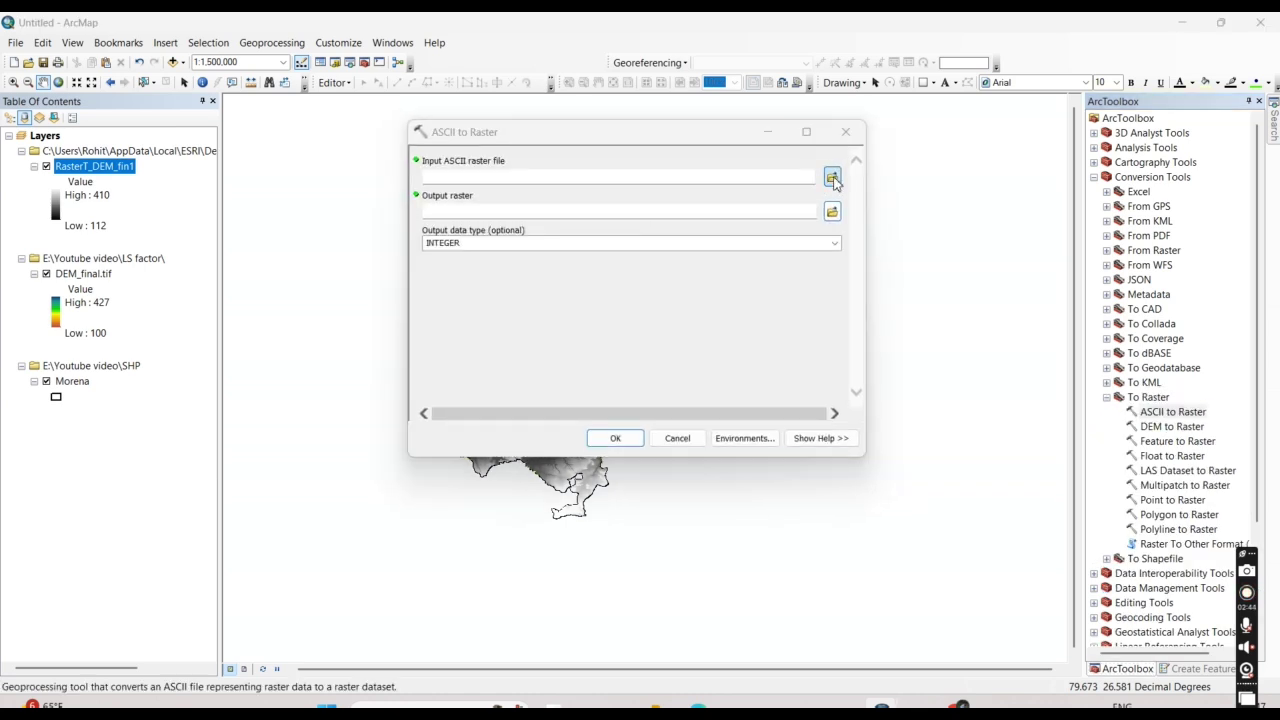
Try to convert E:\Youtube video\LS factor\ASCII\Lfactor.asc to a raster, choosing another output data type and keeping the default output location.
click(832, 178)
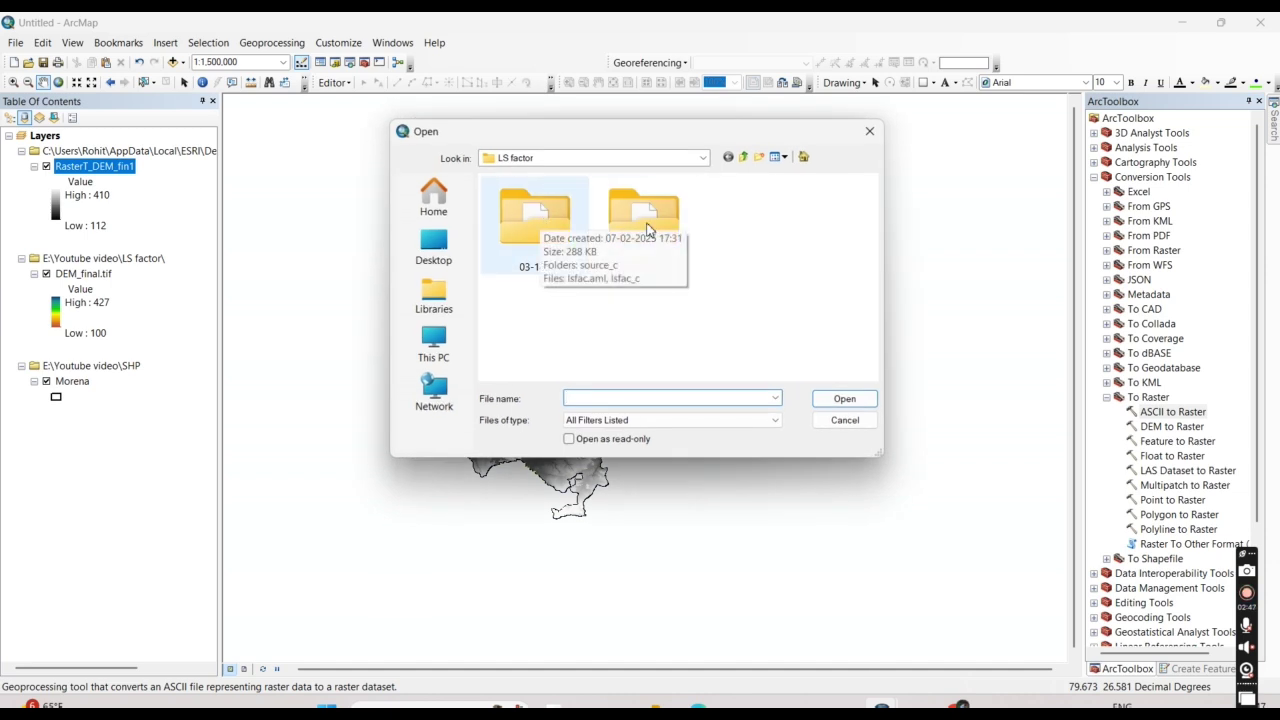
double_click(646, 222)
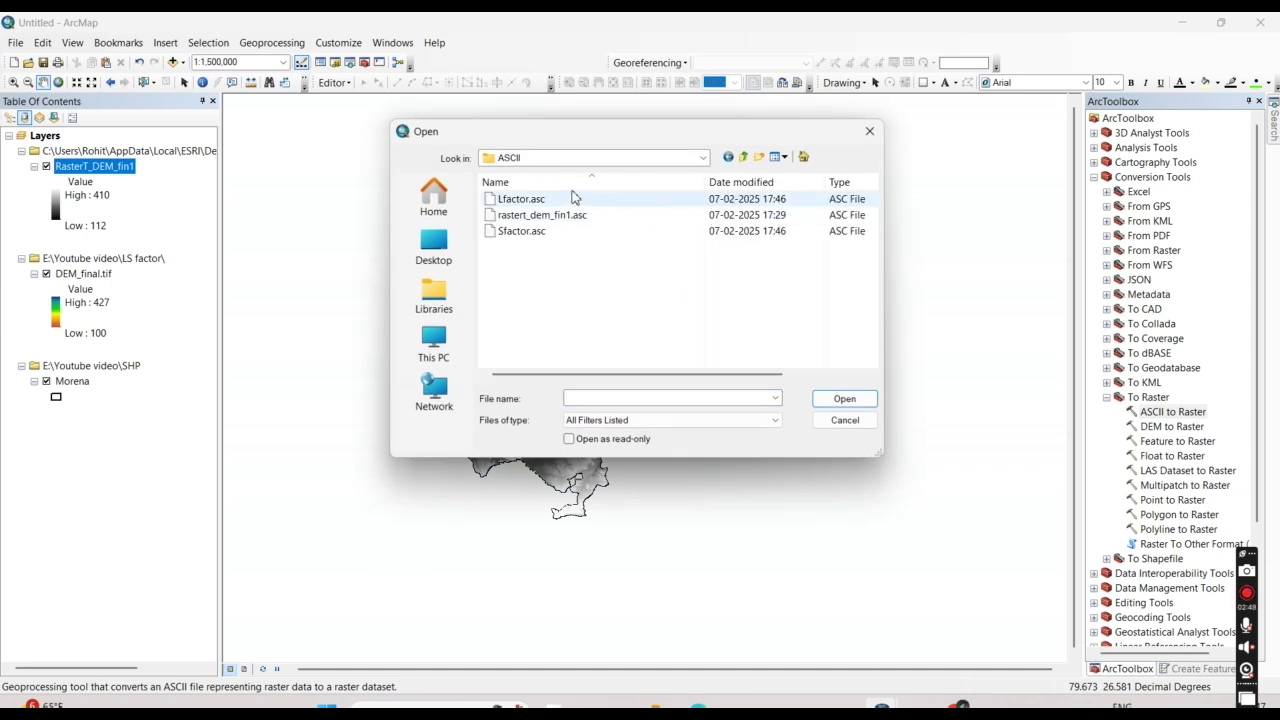
click(540, 199)
click(846, 398)
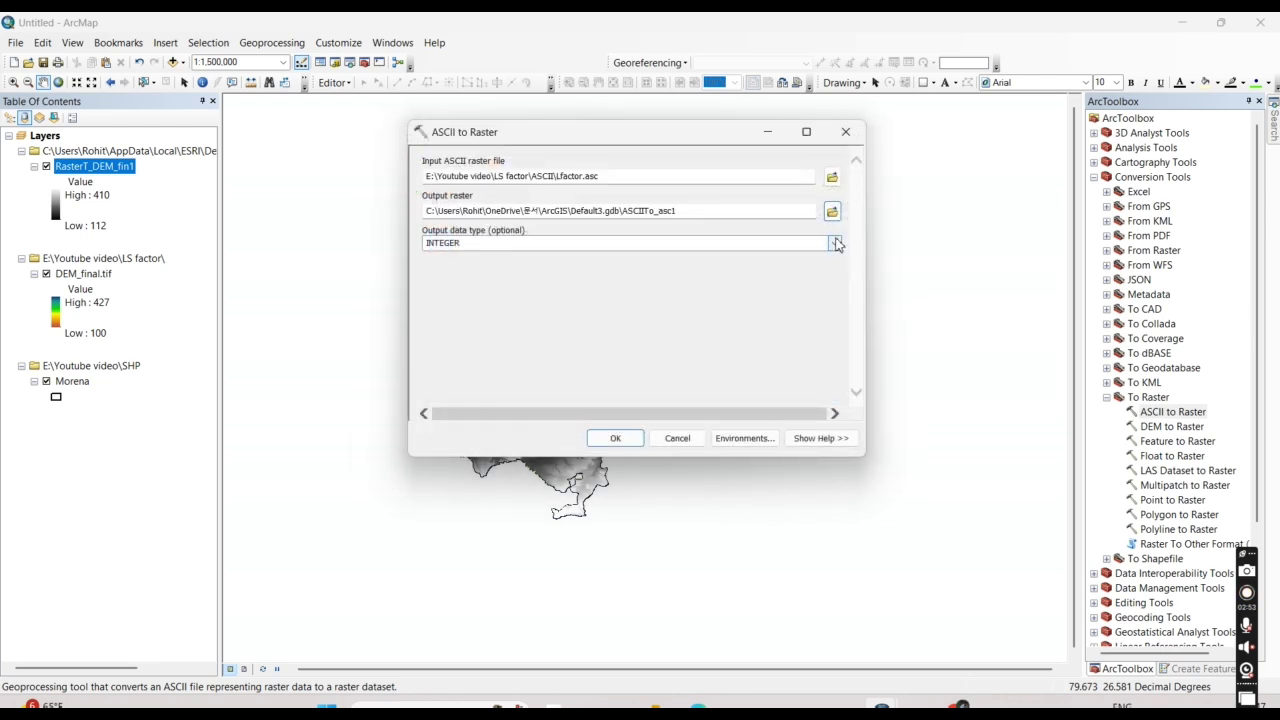
click(835, 243)
click(444, 268)
click(615, 438)
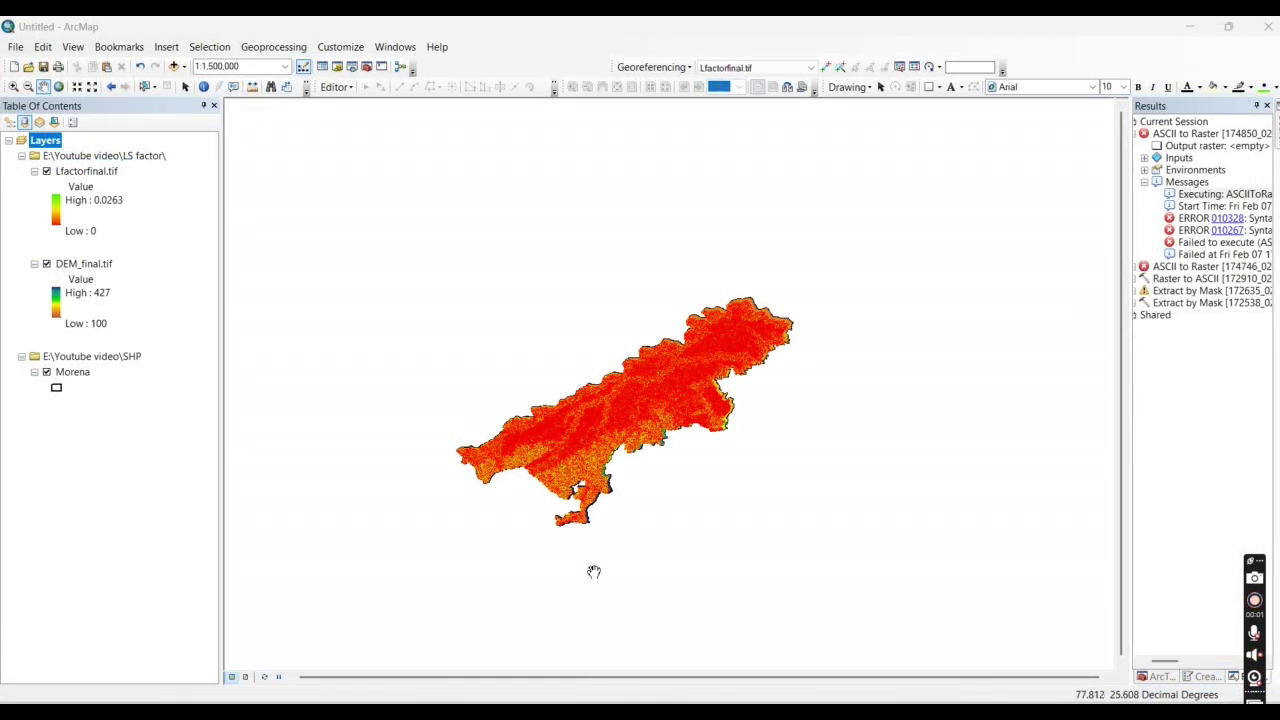
Add Sfactor.asc from the LS factor\ASCII folder to the map as a layer.
click(174, 67)
click(601, 394)
click(816, 447)
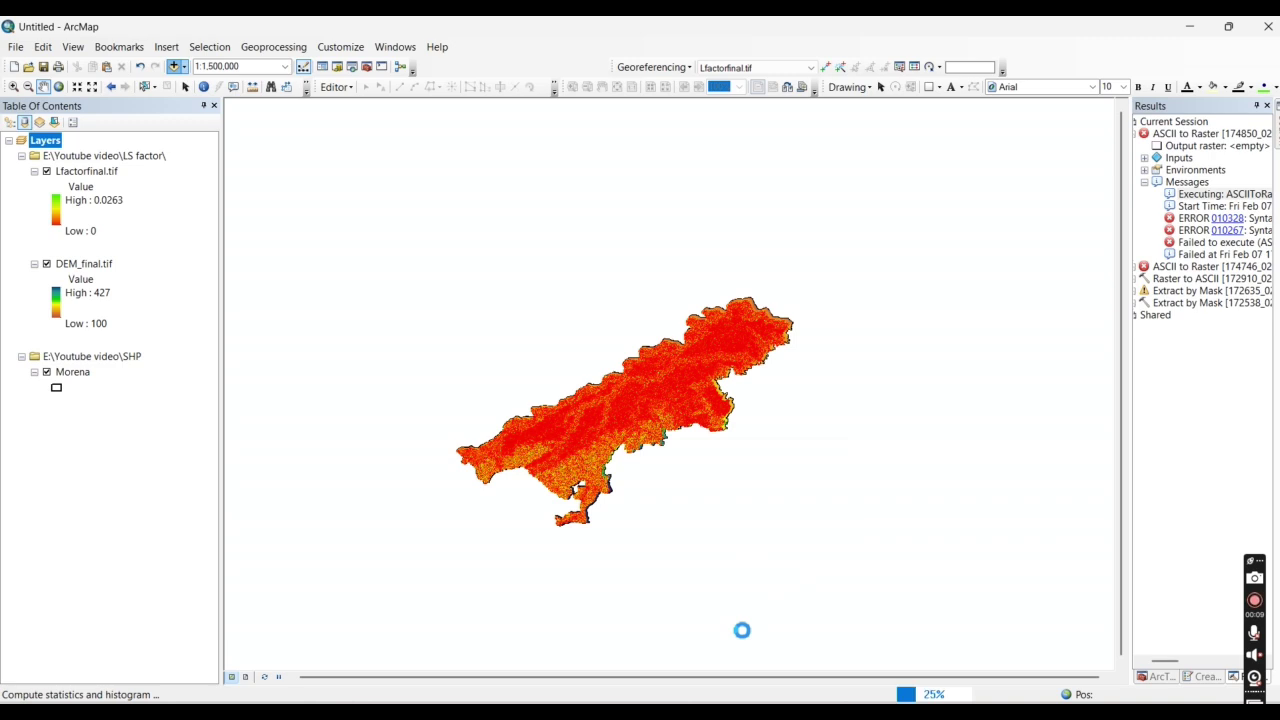
click(772, 443)
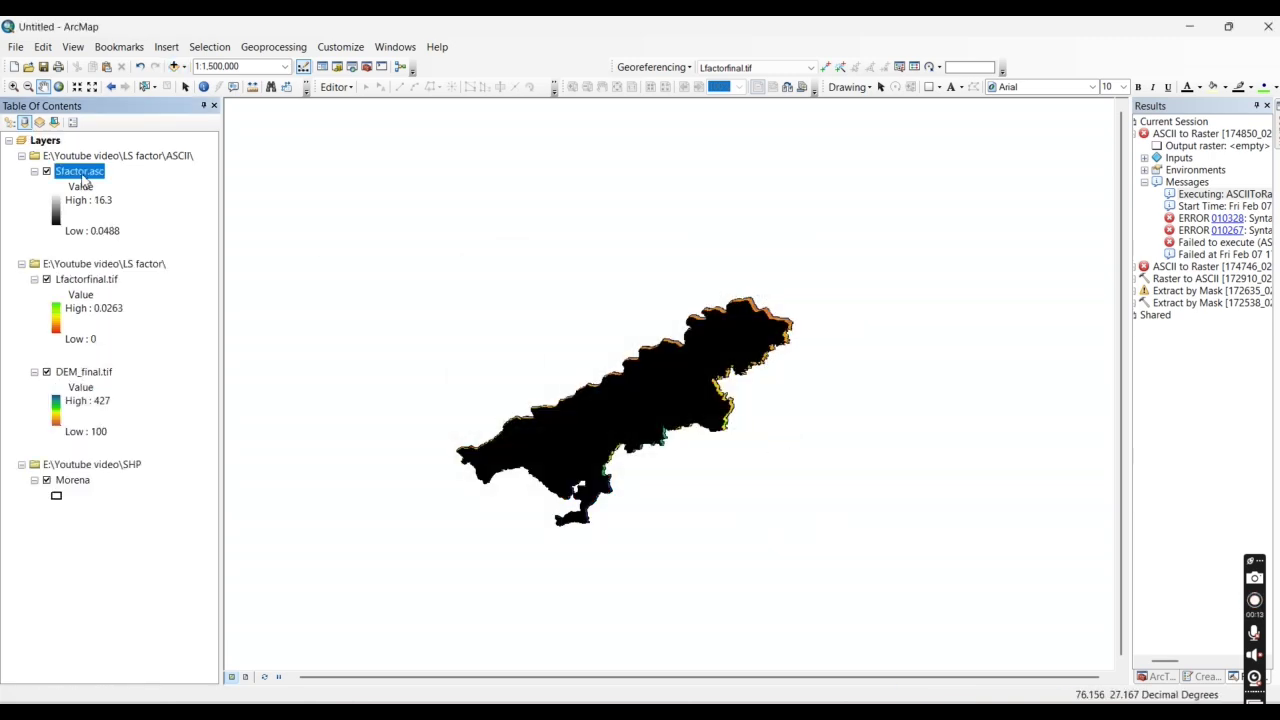
Export the Sfactor.asc layer as the TIFF Sfactorfinal.tif in E:\Youtube video\LS factor and add it to the map.
right_click(86, 178)
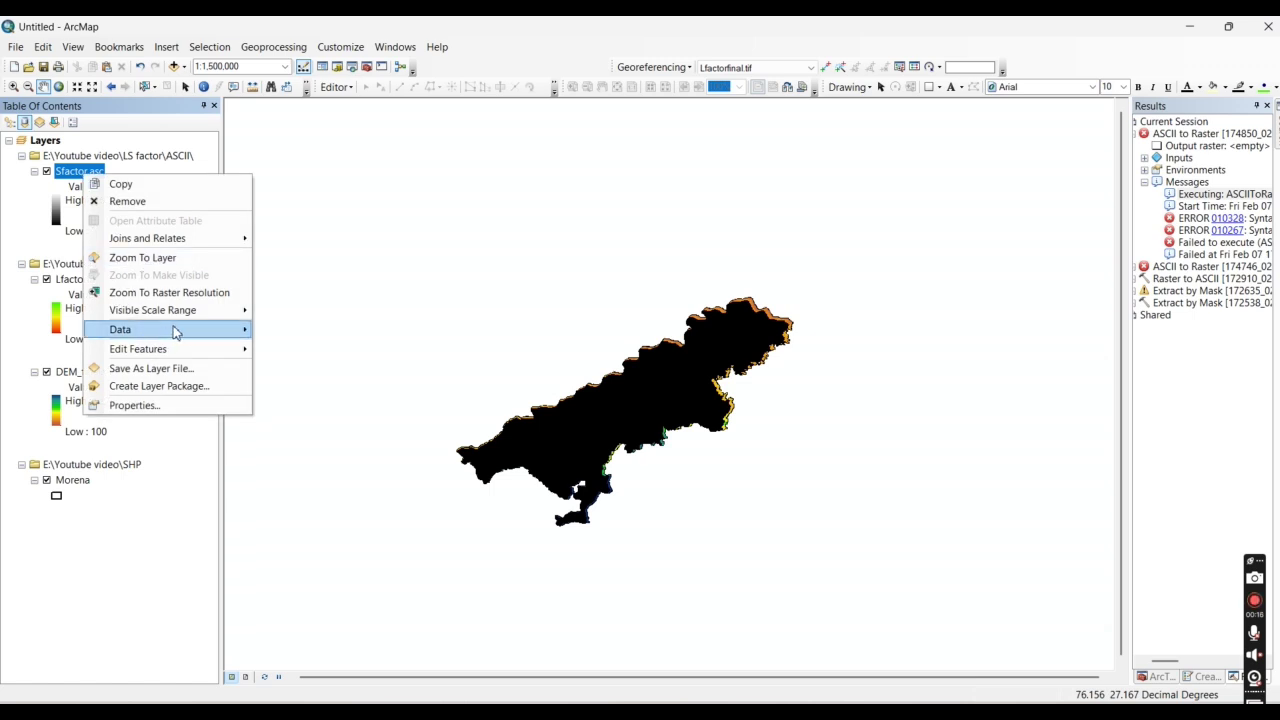
mouse_move(171, 331)
click(310, 349)
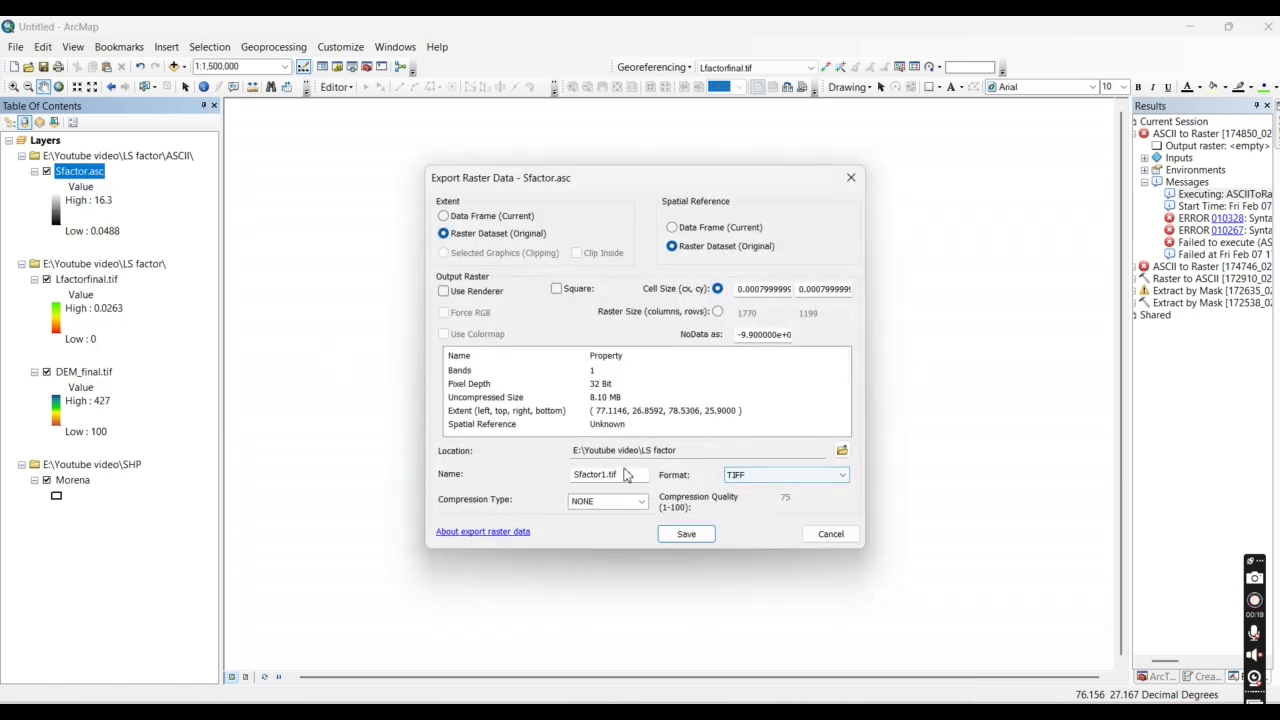
click(606, 475)
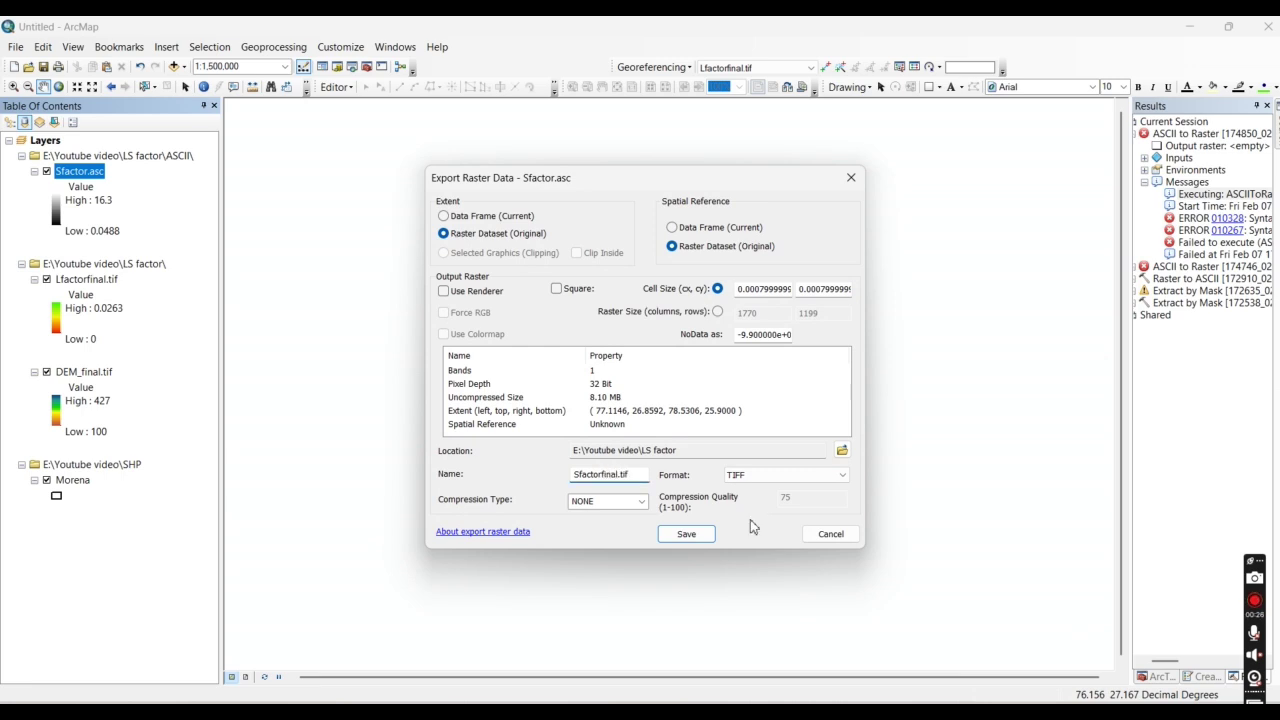
click(688, 535)
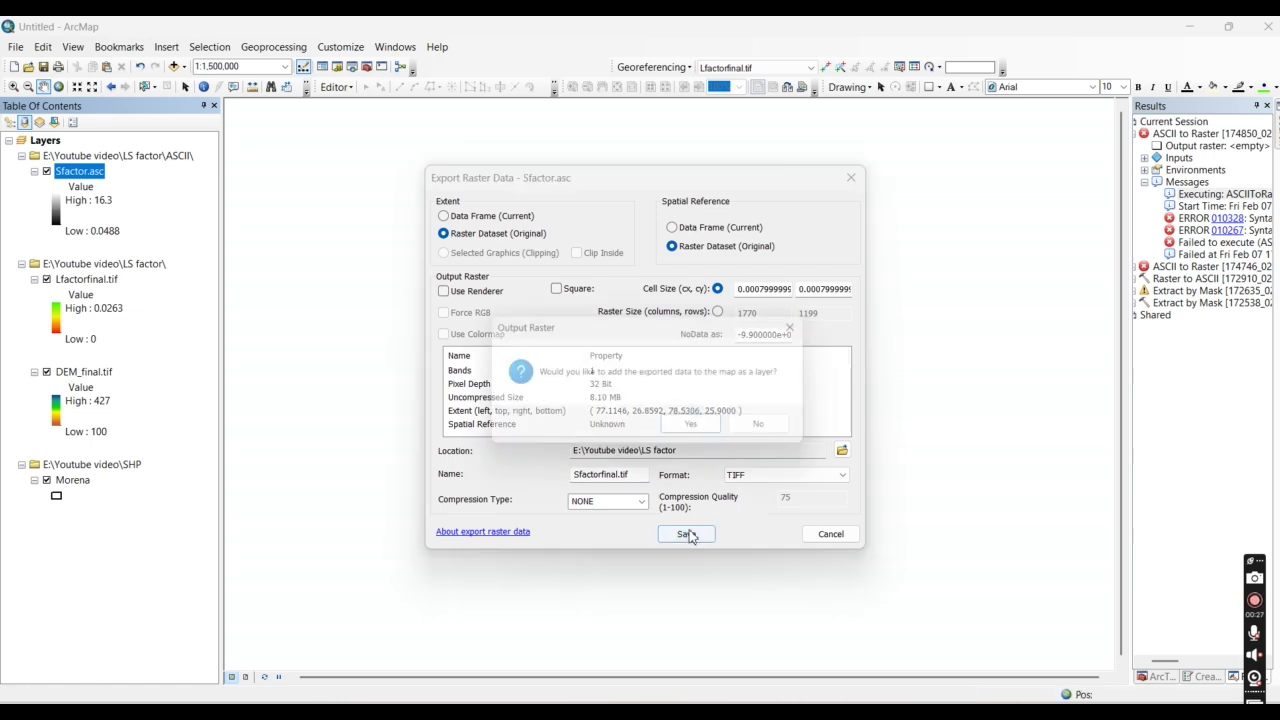
click(692, 436)
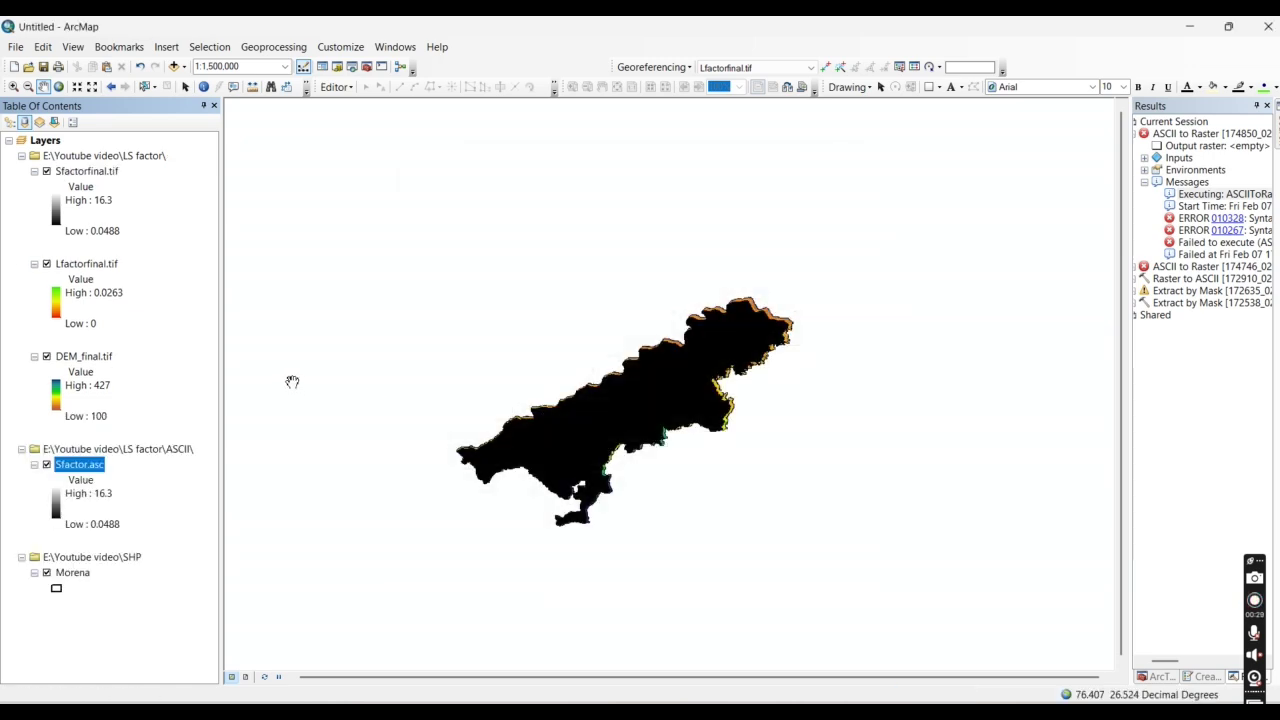
Remove the ASCII group with Sfactor.asc, the DEM_final.tif layer and the SHP group with Morena from the map.
right_click(165, 451)
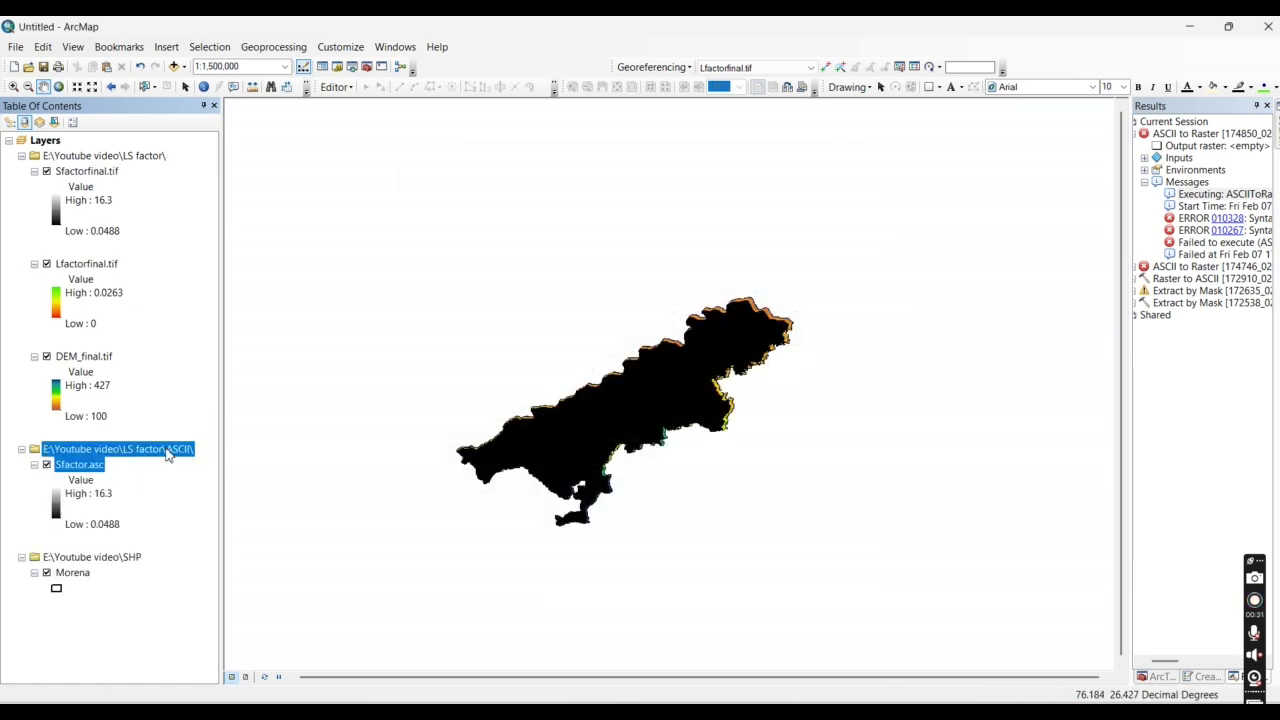
click(210, 458)
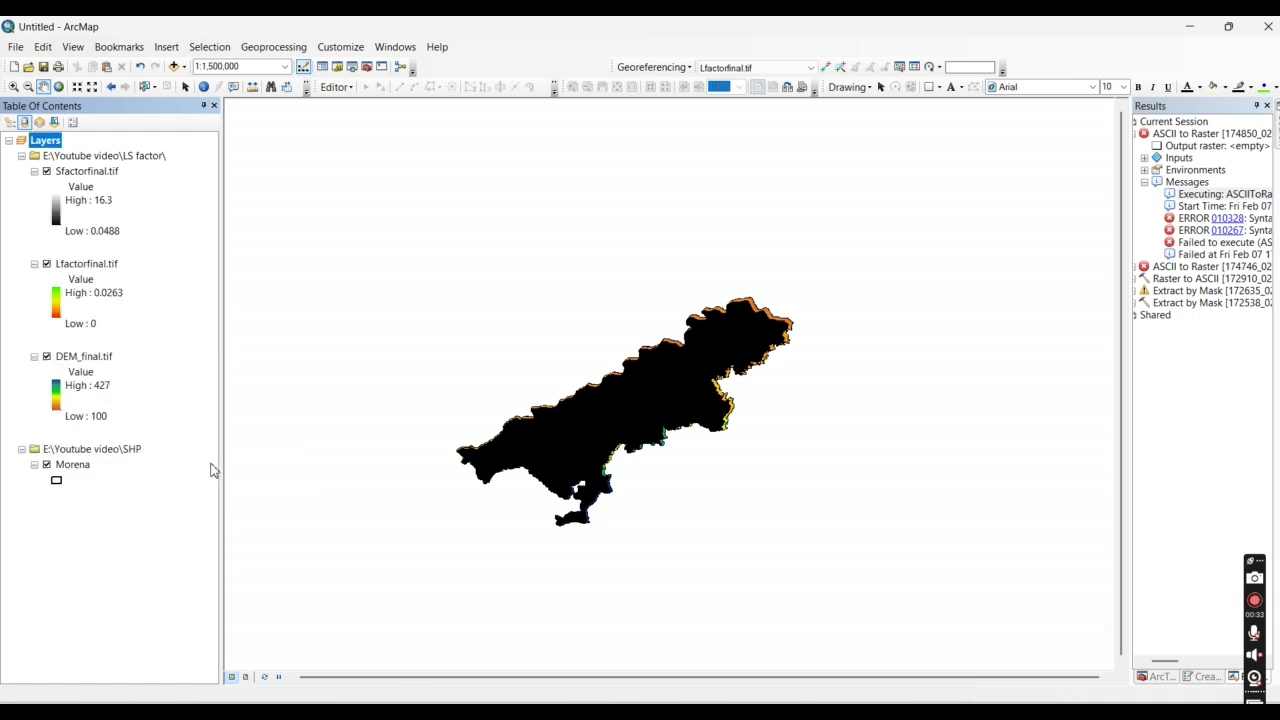
right_click(84, 362)
click(129, 381)
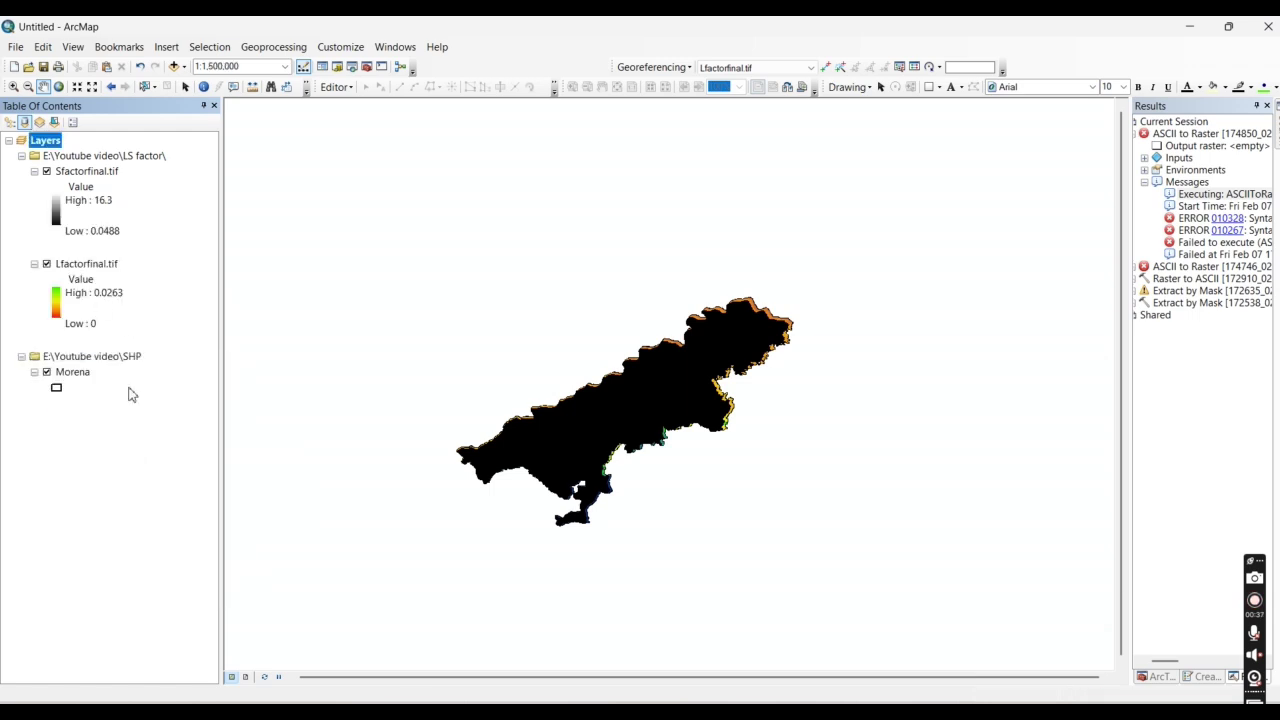
right_click(118, 360)
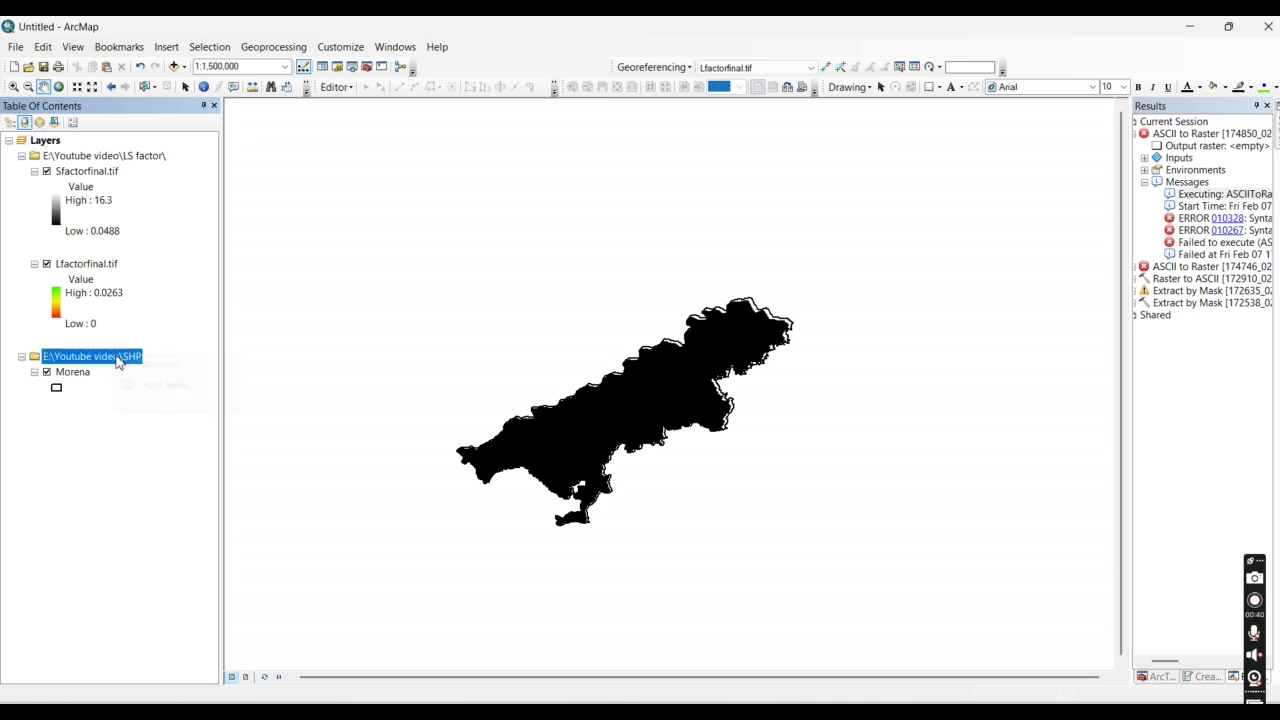
click(155, 366)
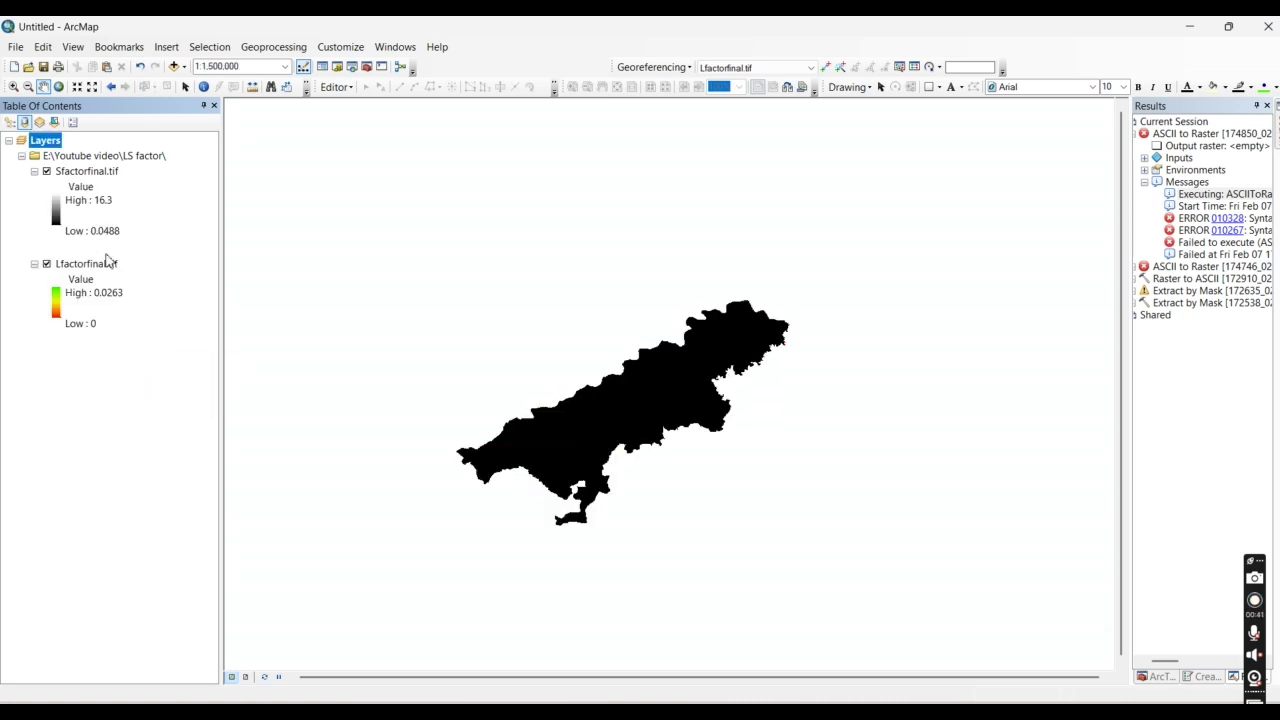
Apply a green-cyan-blue color ramp to the stretched symbology of Sfactorfinal.tif.
double_click(90, 171)
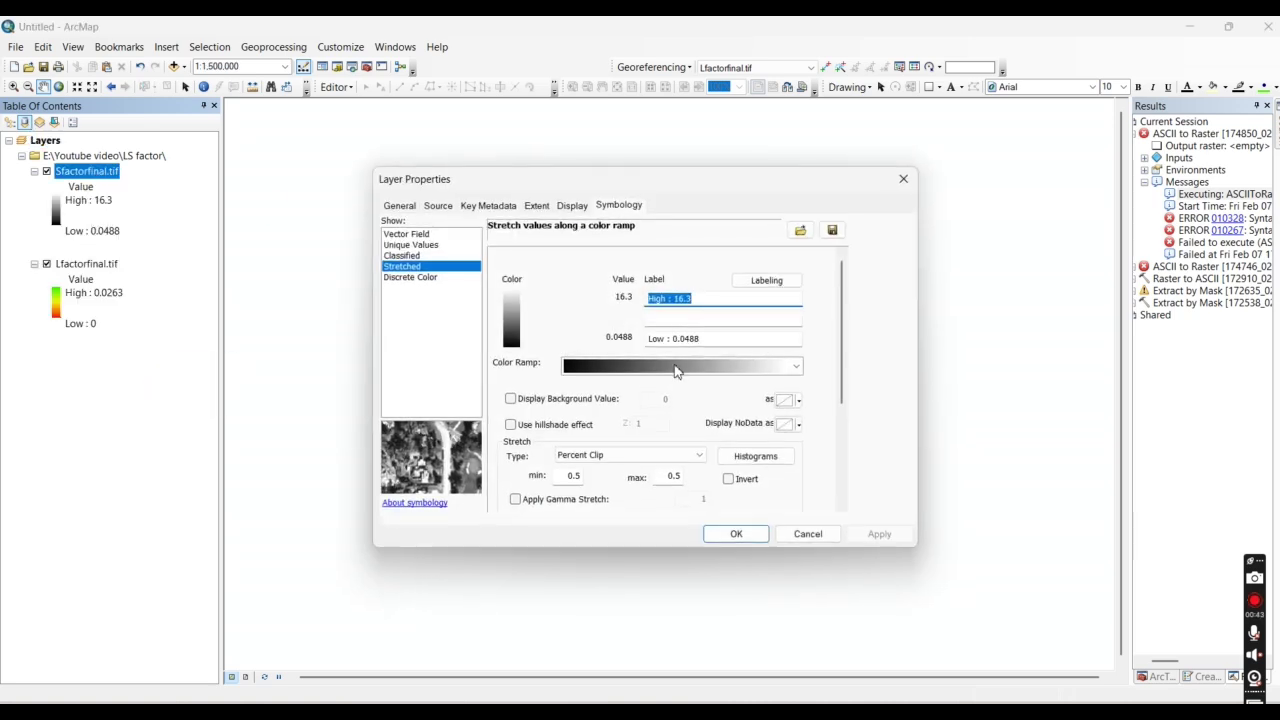
click(676, 368)
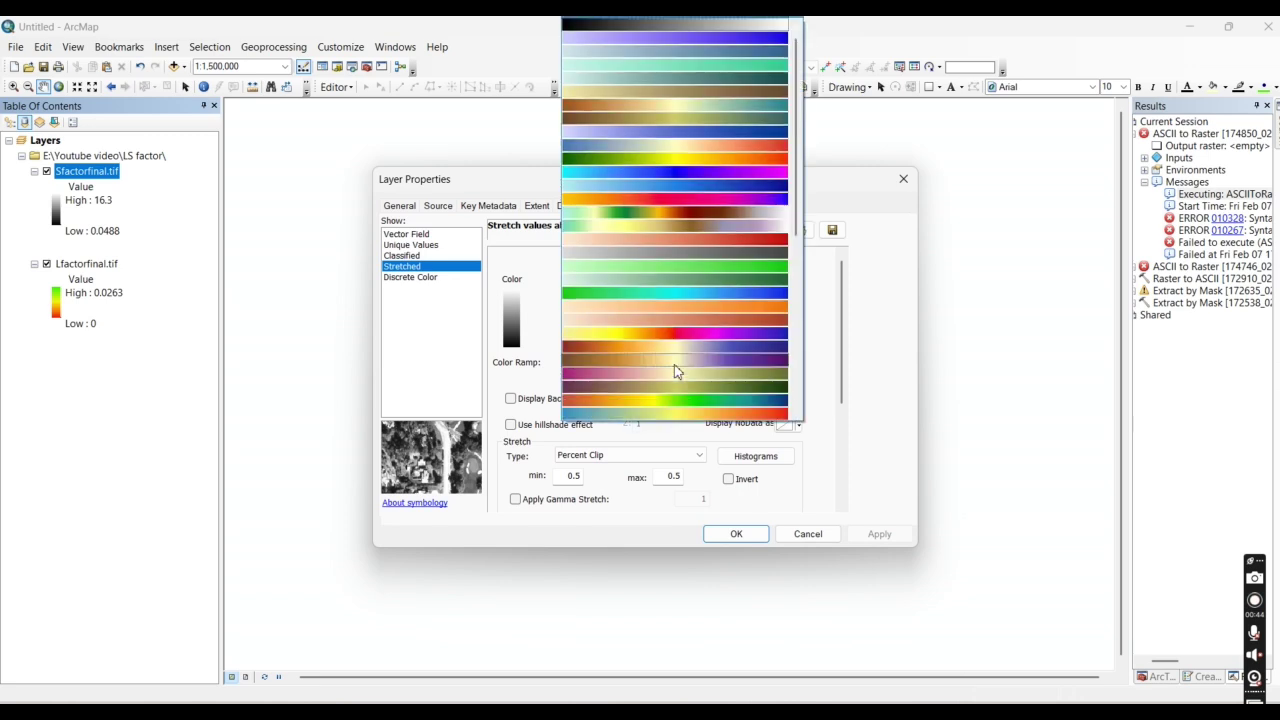
click(687, 292)
click(737, 534)
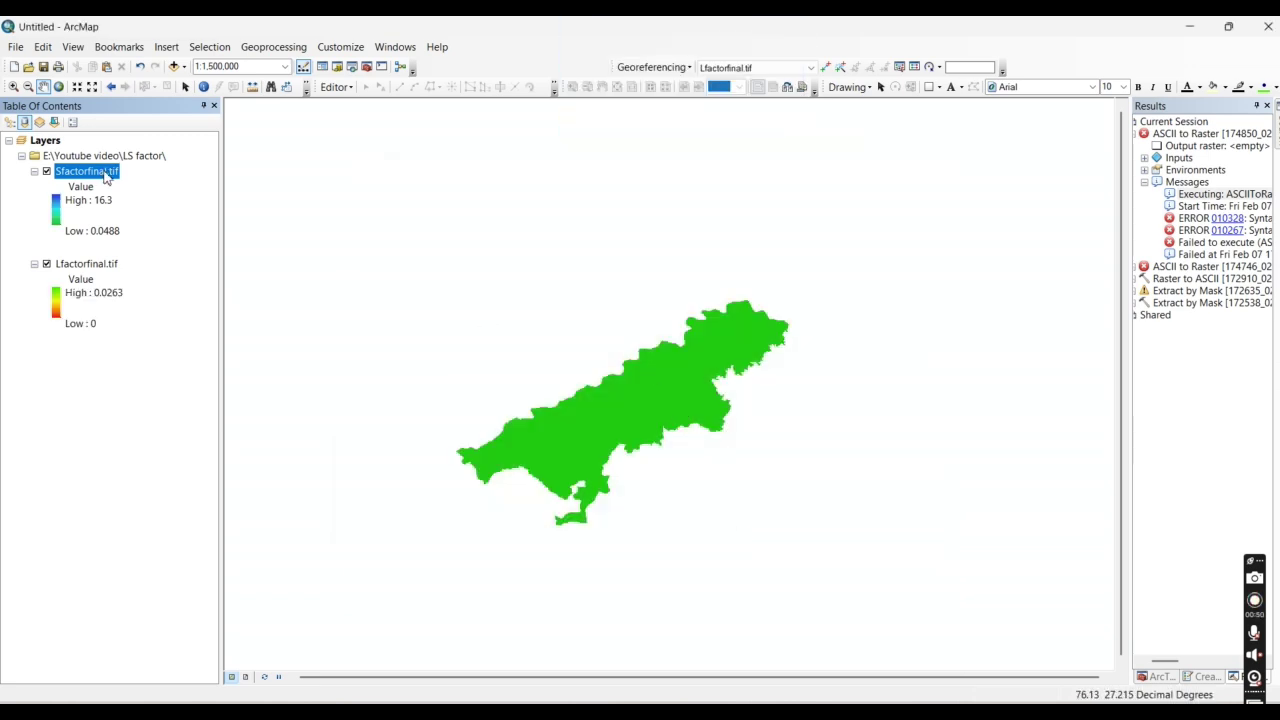
Symbolize Sfactorfinal.tif as classified with two natural-breaks classes and the green-yellow-red color ramp.
double_click(105, 176)
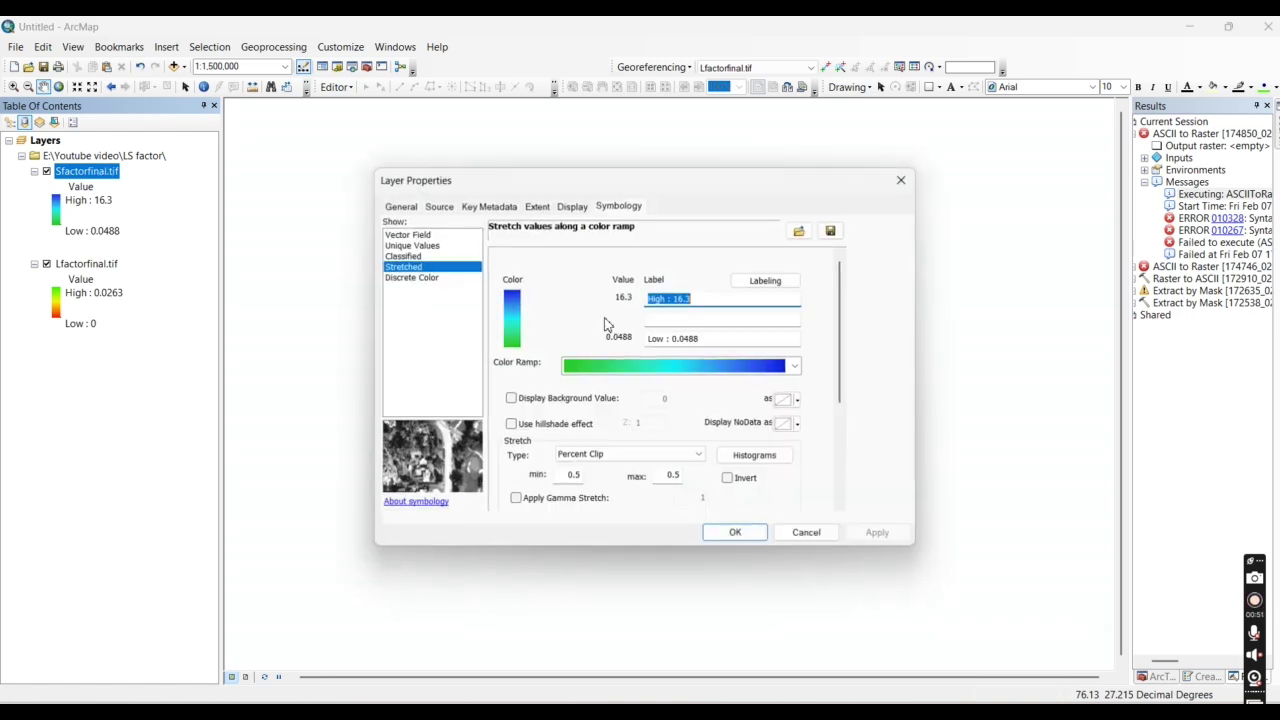
click(428, 256)
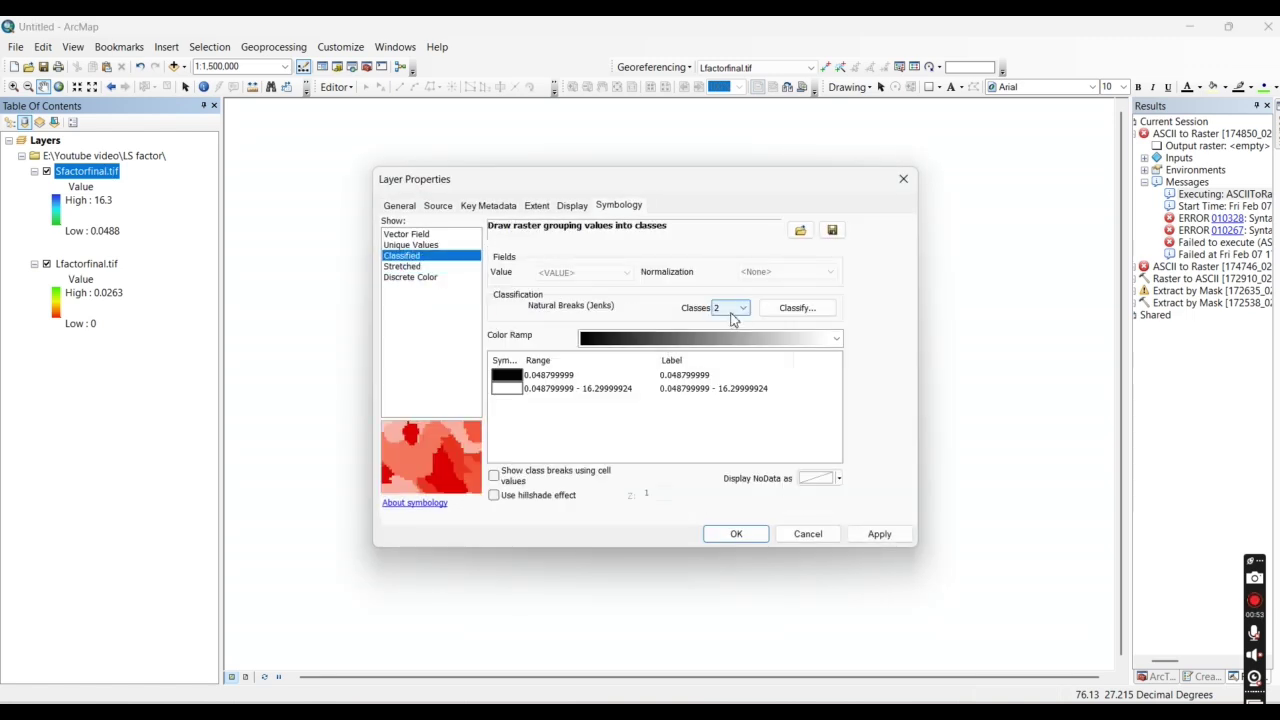
click(733, 310)
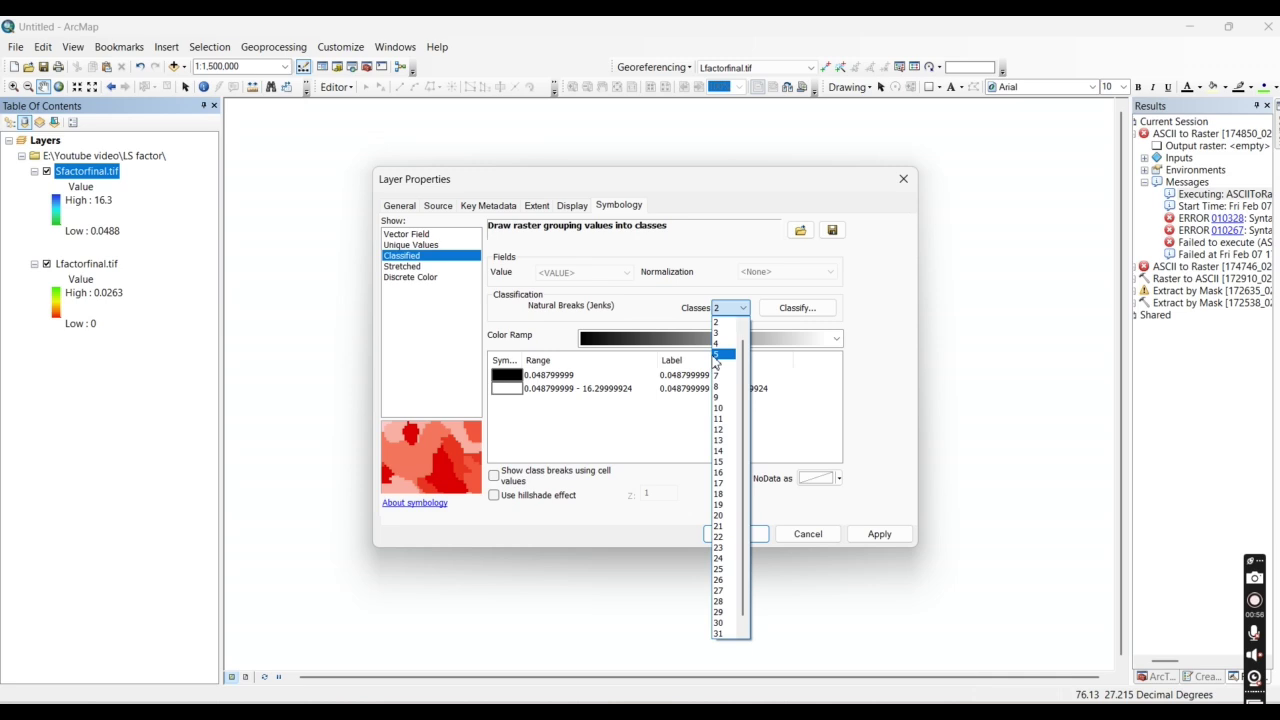
click(717, 355)
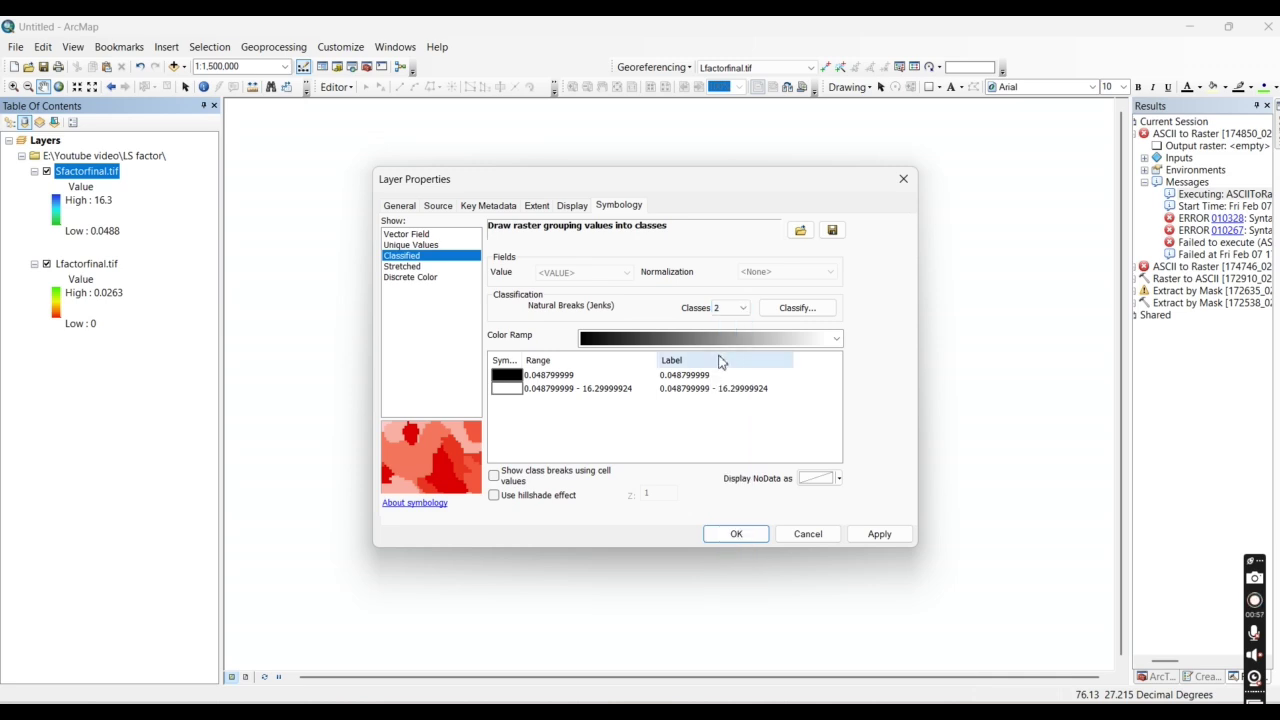
click(728, 339)
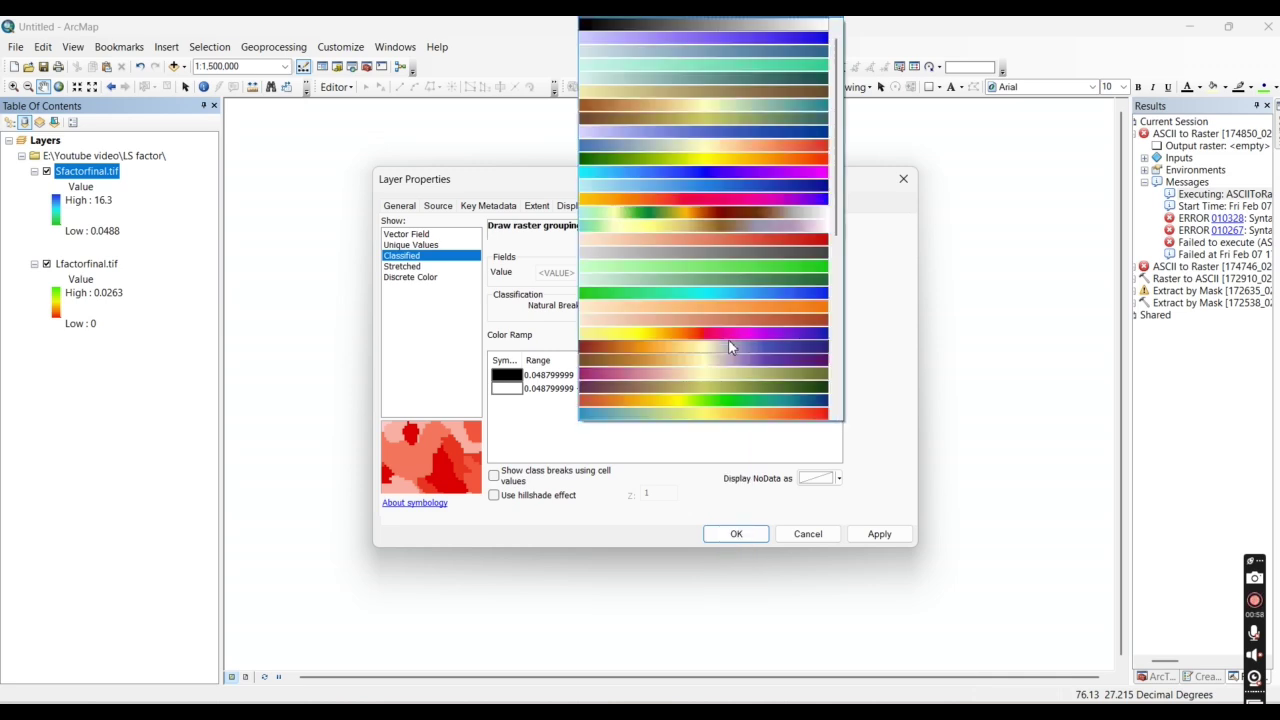
click(755, 160)
click(873, 534)
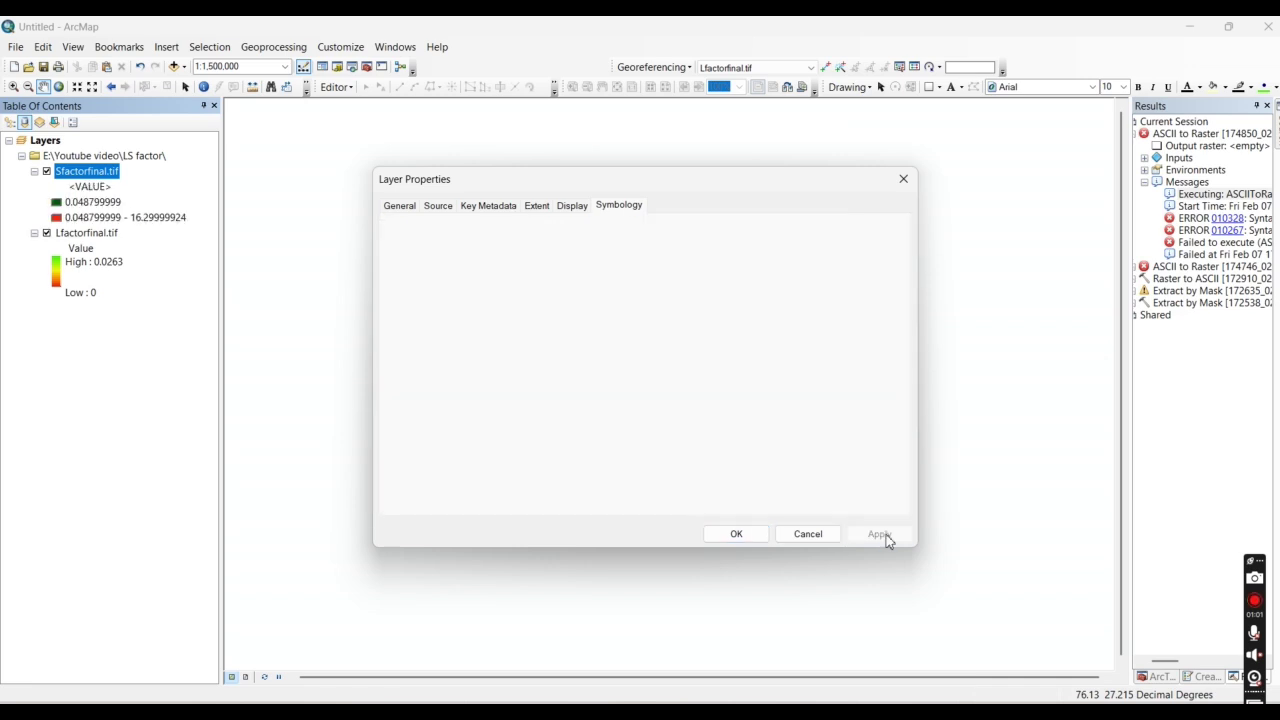
click(738, 534)
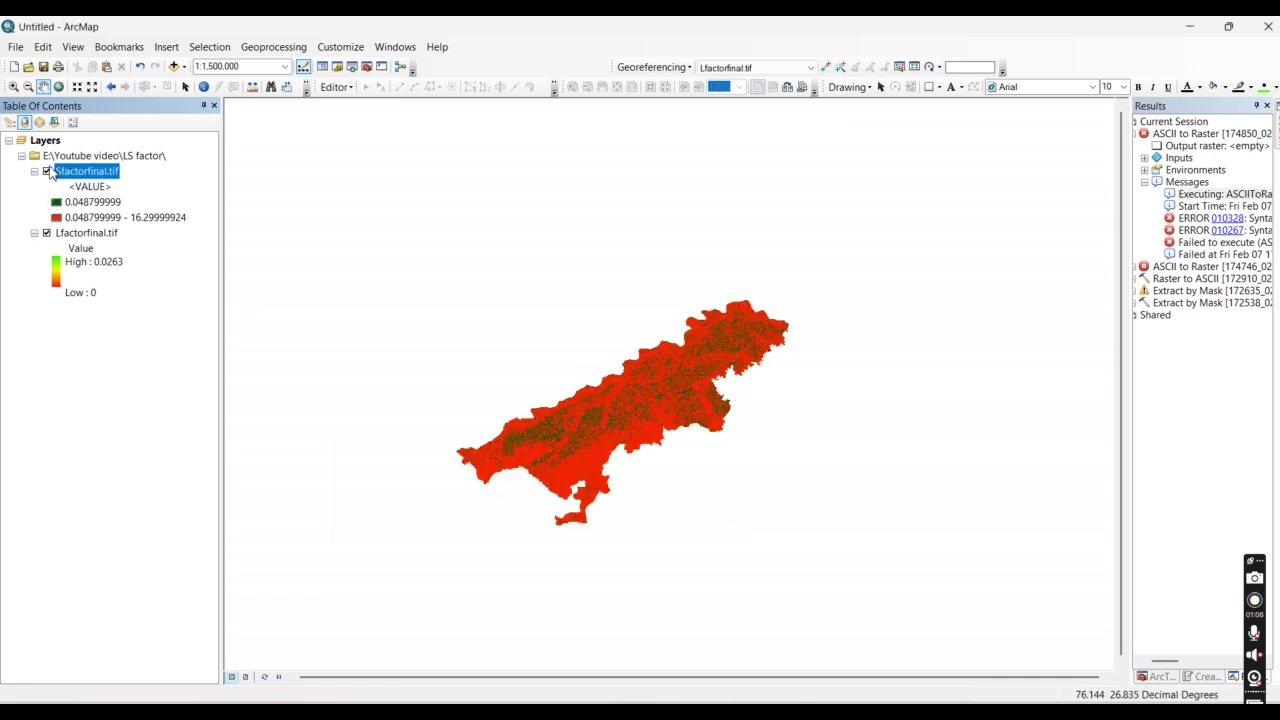
Hide and show Sfactorfinal.tif again to compare it with the Lfactorfinal.tif layer beneath.
click(46, 172)
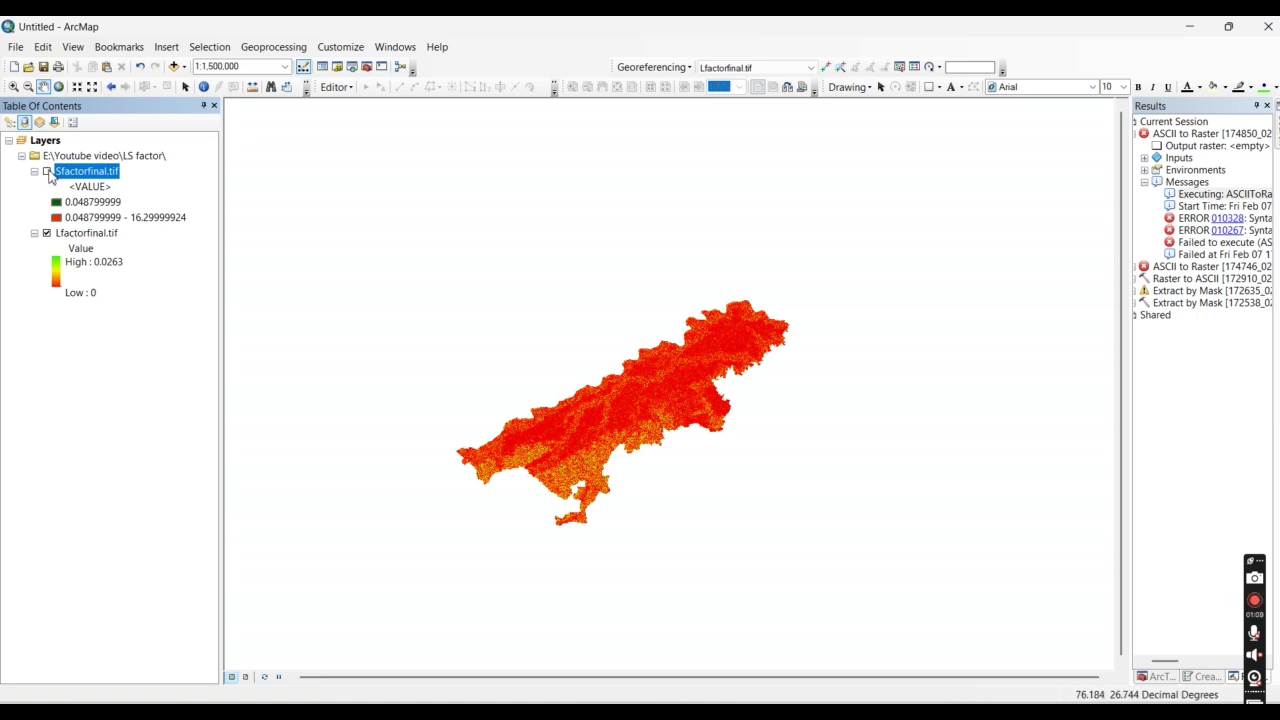
click(46, 172)
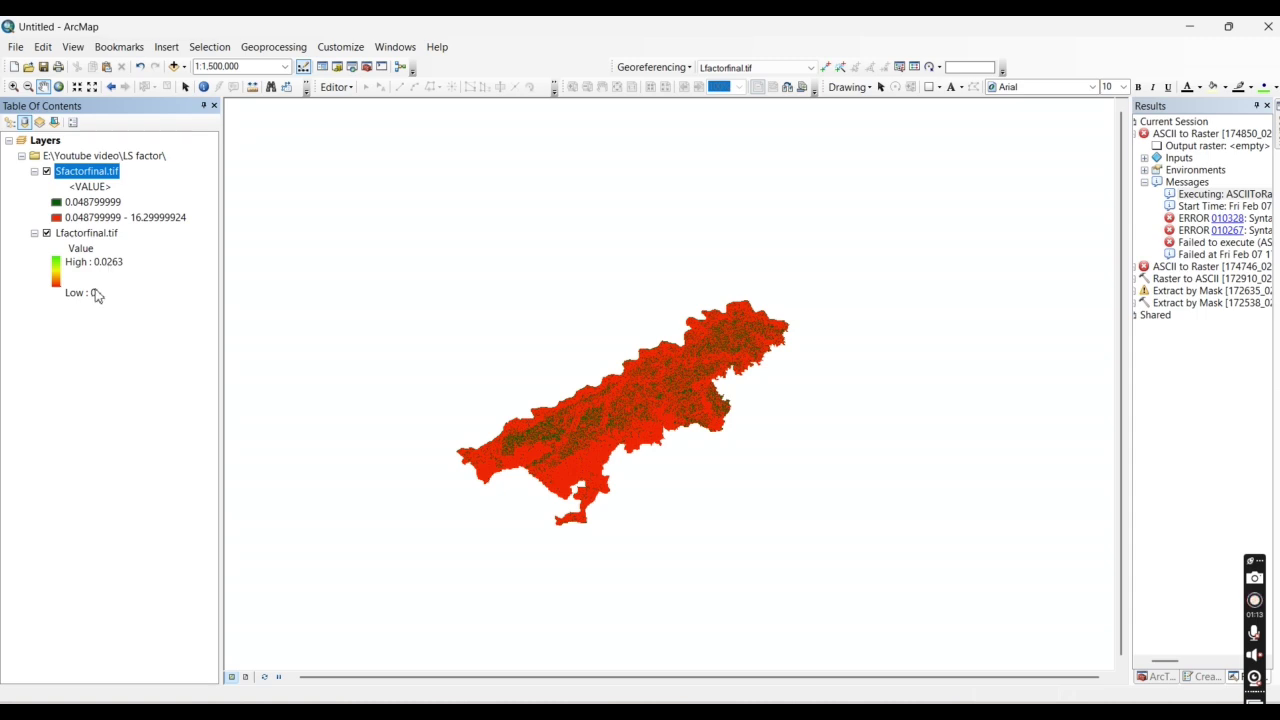
Close the geoprocessing results and open the Raster Calculator from the Spatial Analyst Map Algebra tools.
click(1267, 106)
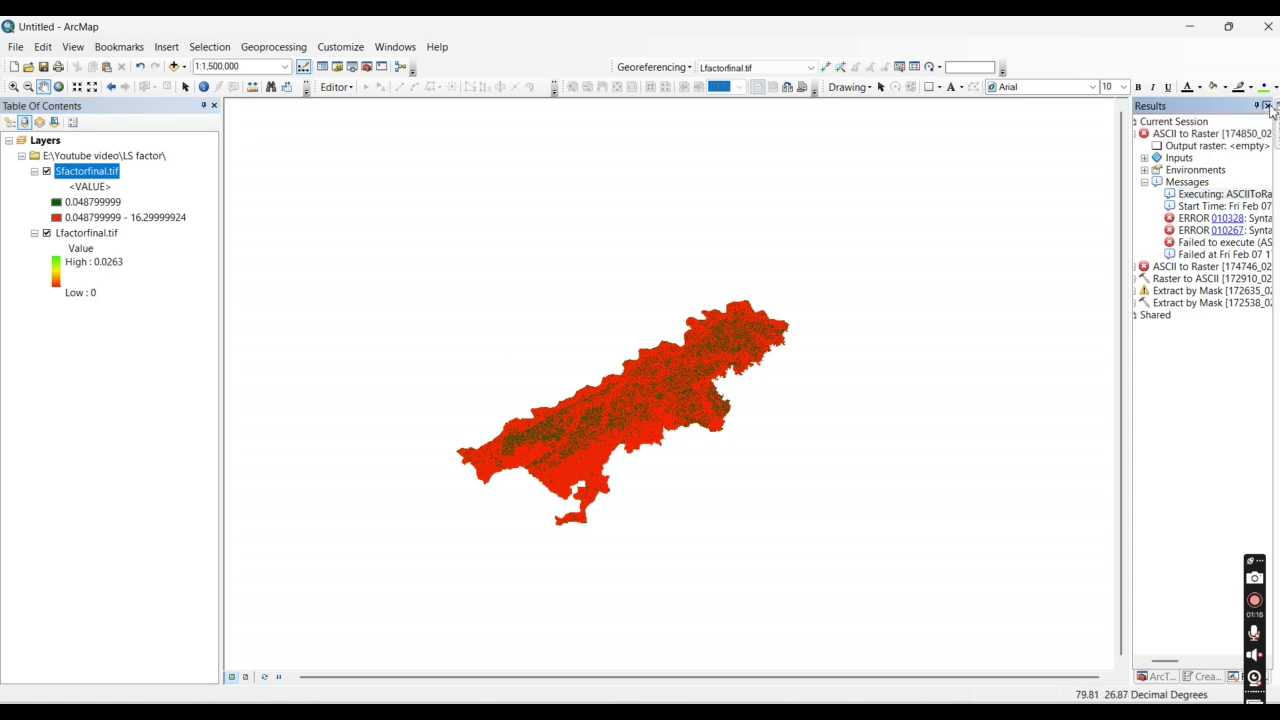
click(369, 68)
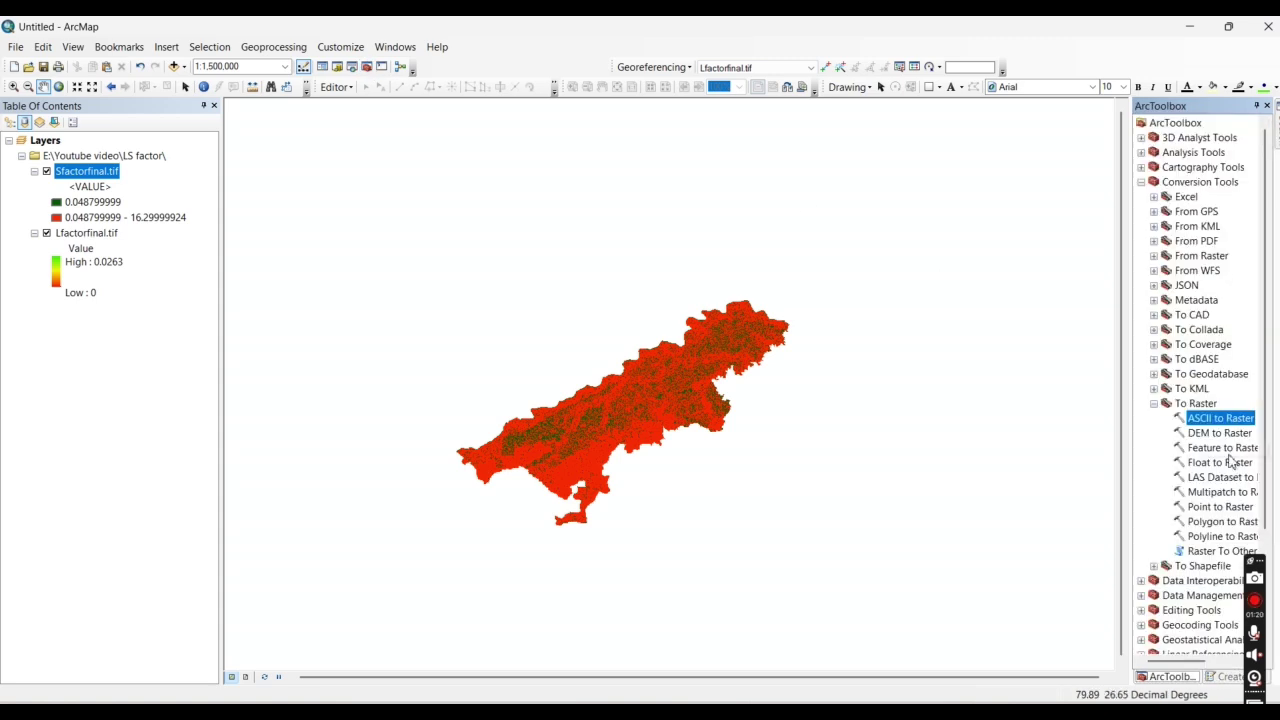
click(1141, 182)
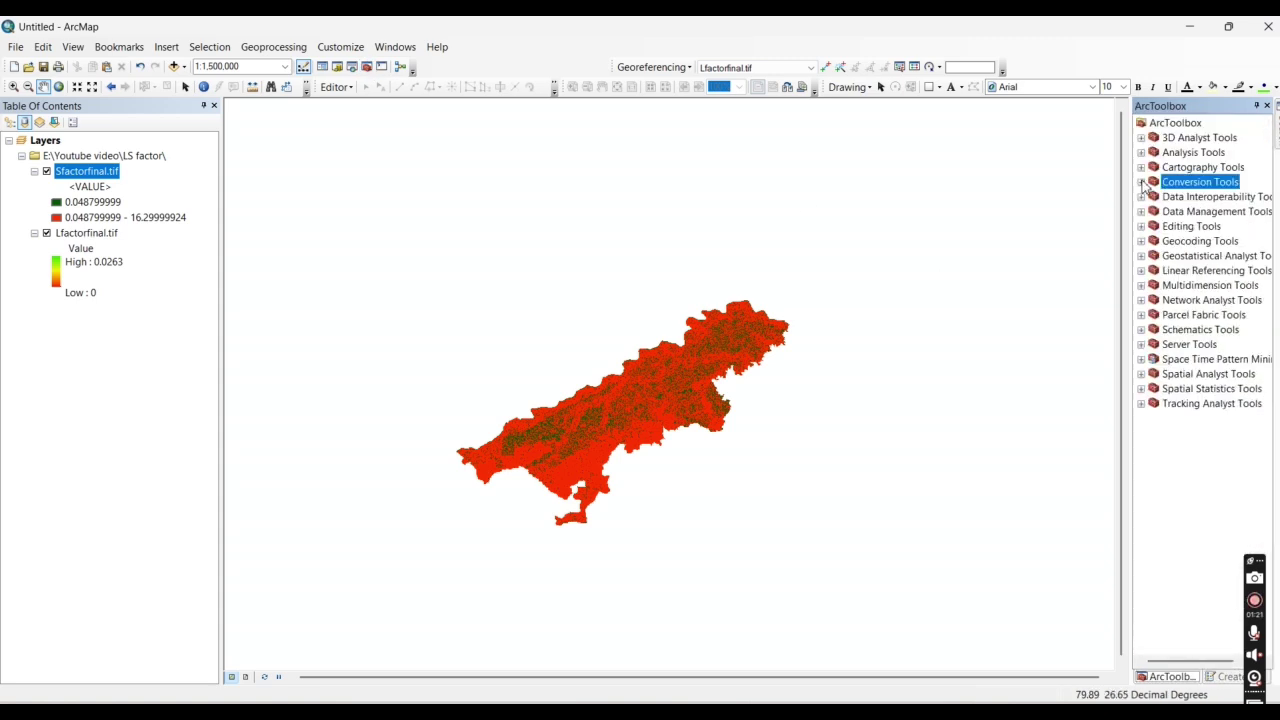
double_click(1210, 374)
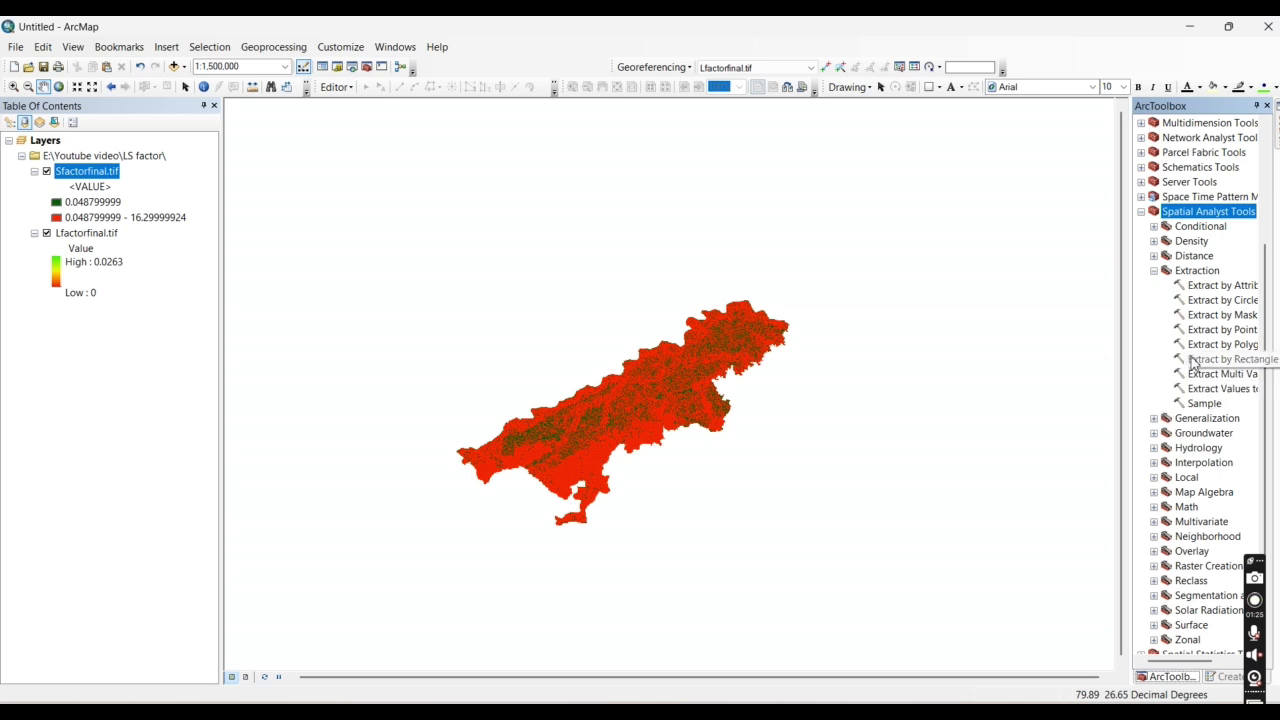
click(1155, 272)
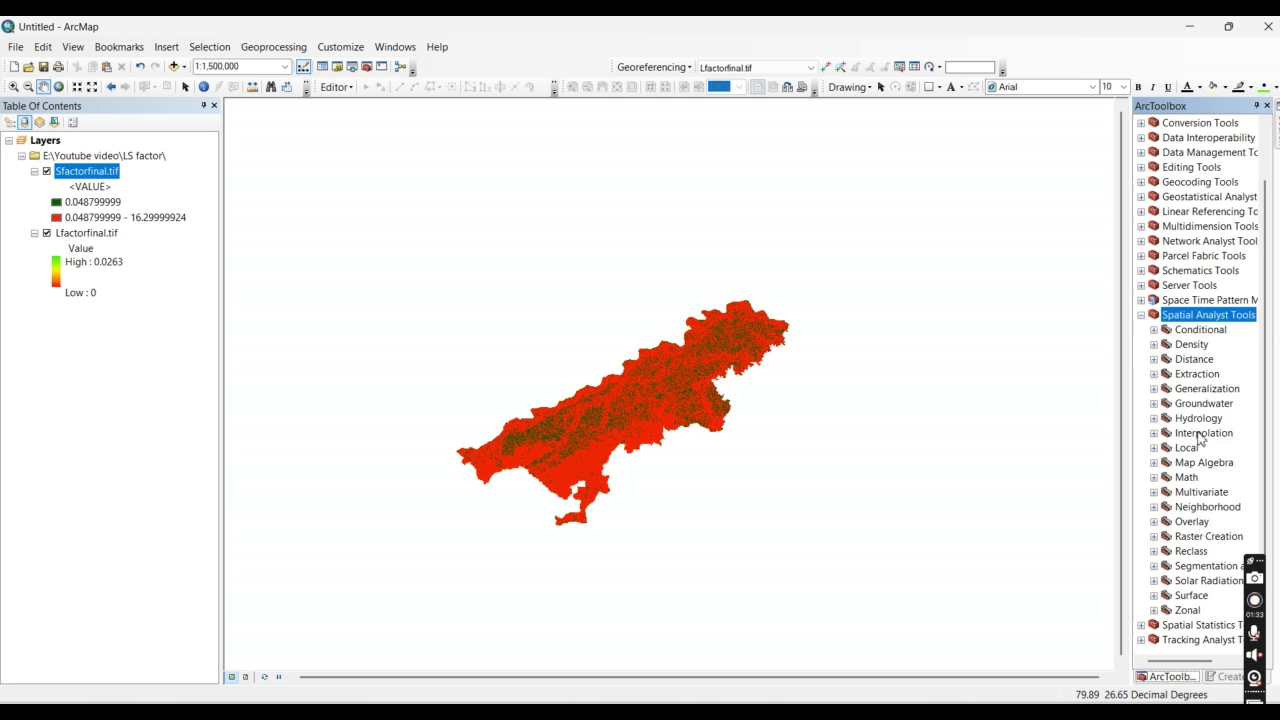
double_click(1204, 463)
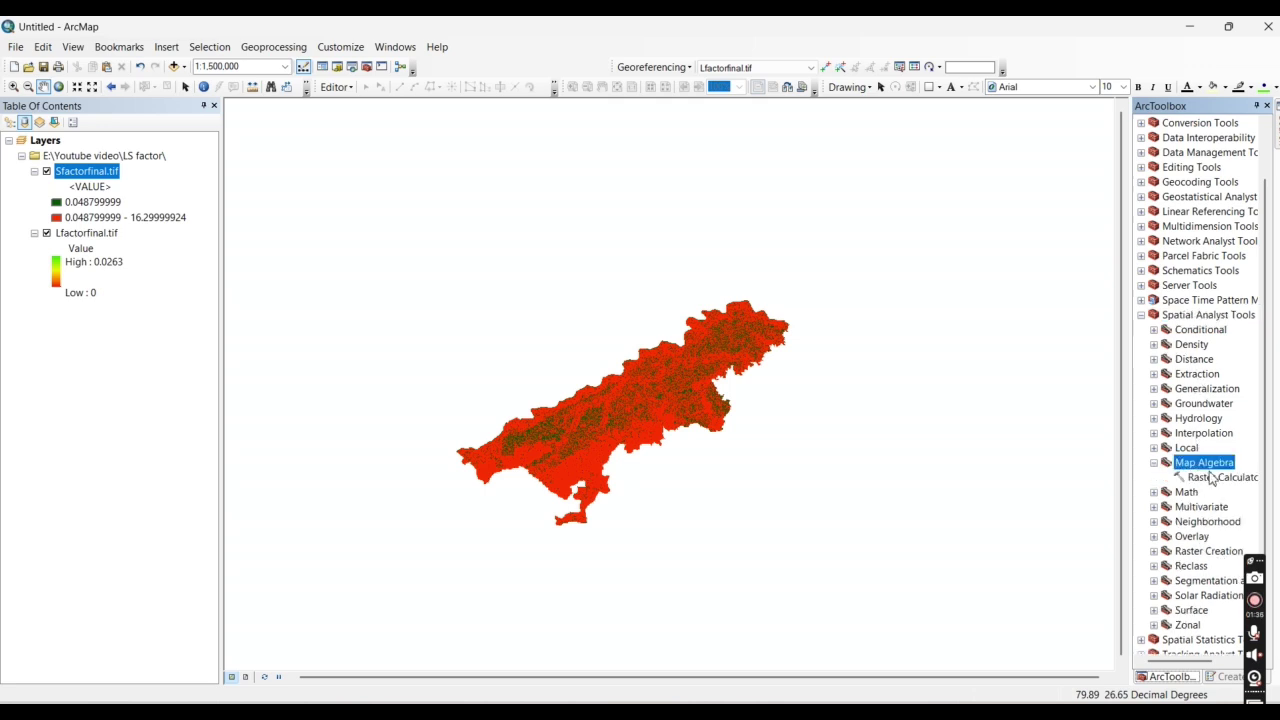
double_click(1214, 478)
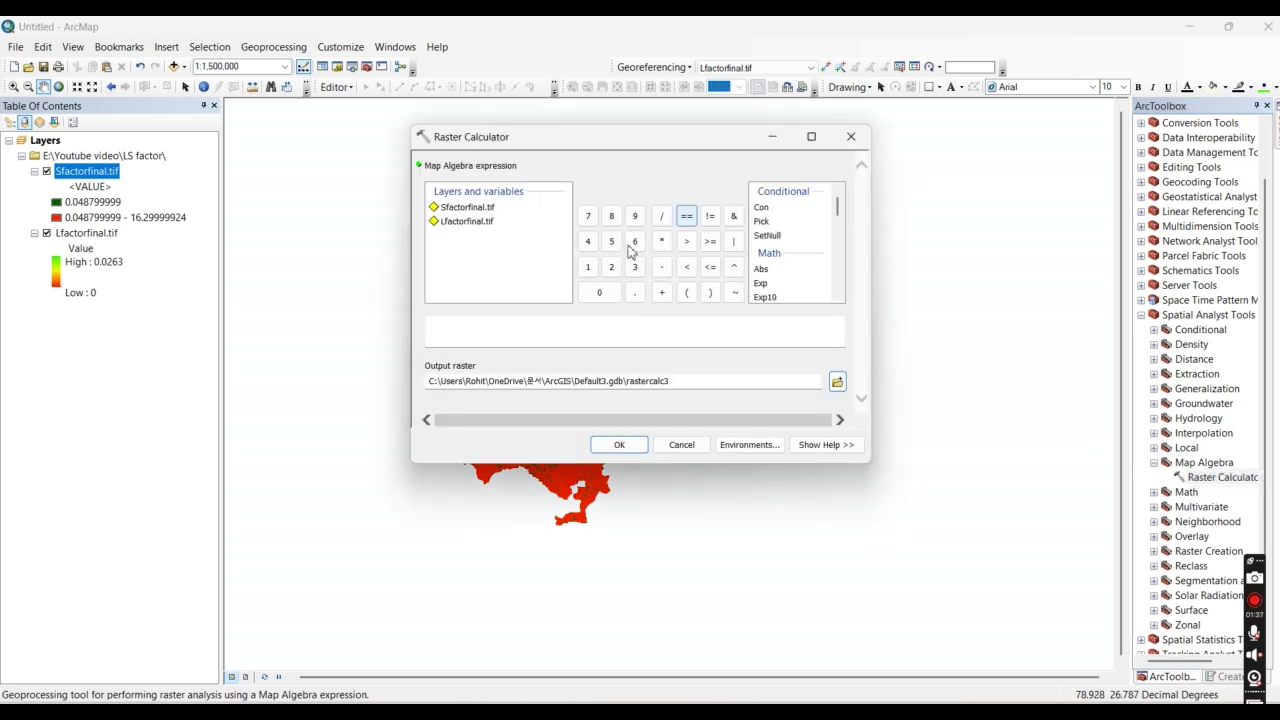
Calculate the LS factor raster with the expression "Sfactorfinal.tif" * "Lfactorfinal.tif", keeping the default output rastercalc3.
click(477, 331)
double_click(483, 212)
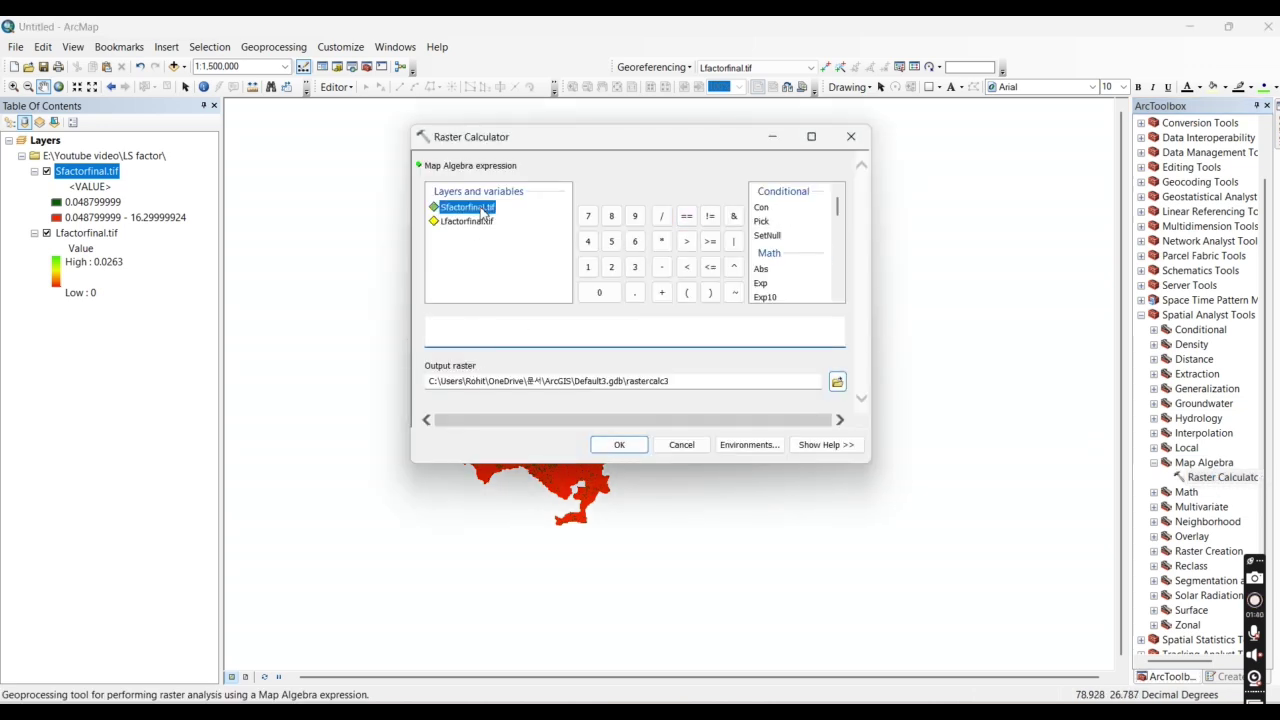
click(662, 243)
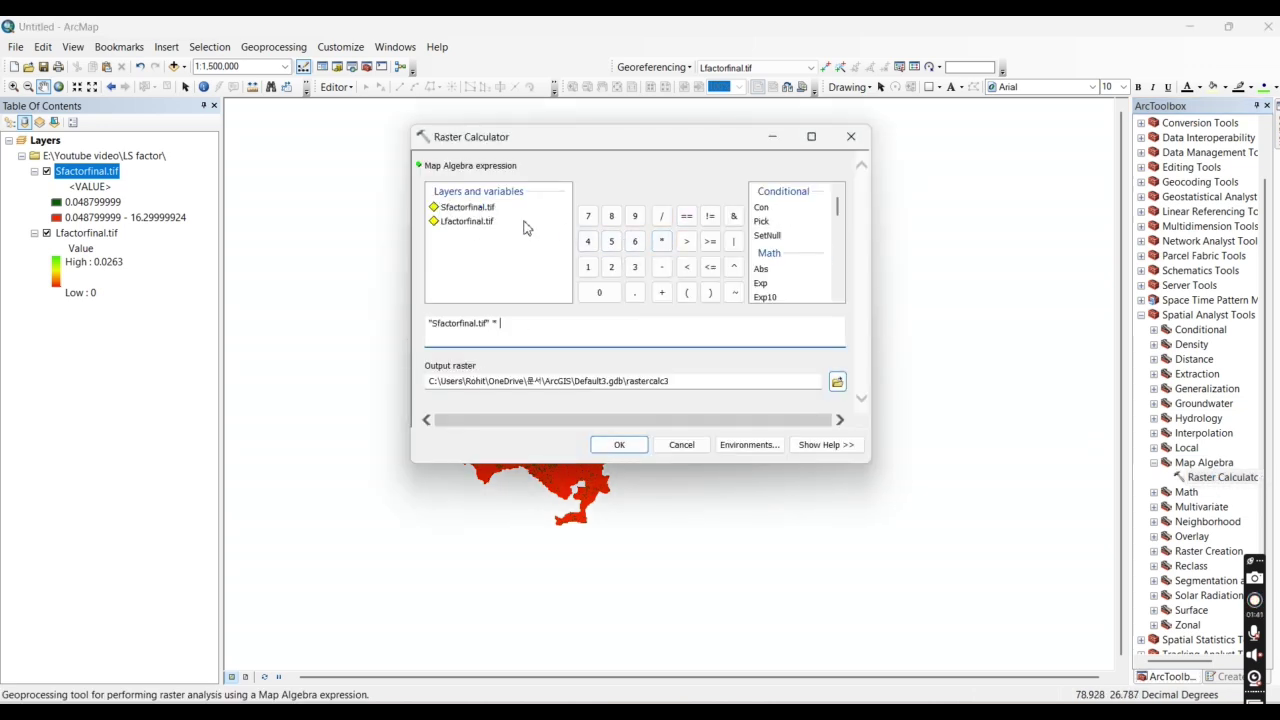
double_click(484, 222)
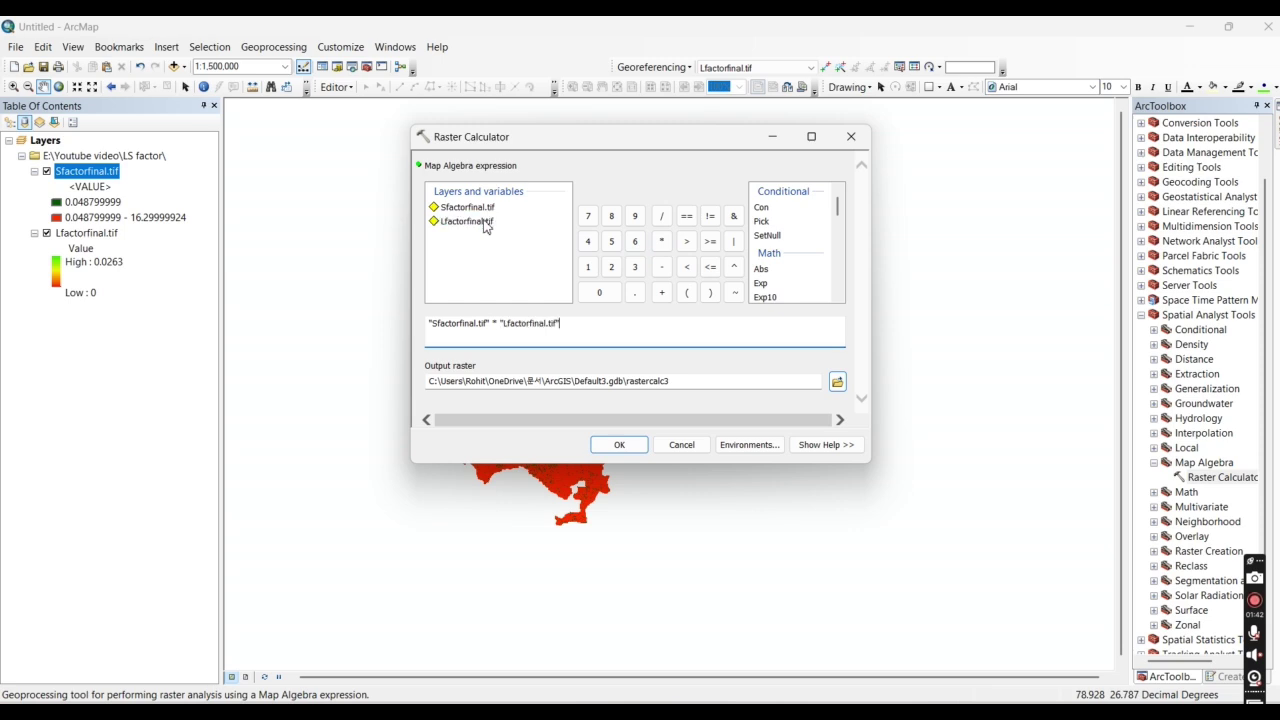
click(620, 445)
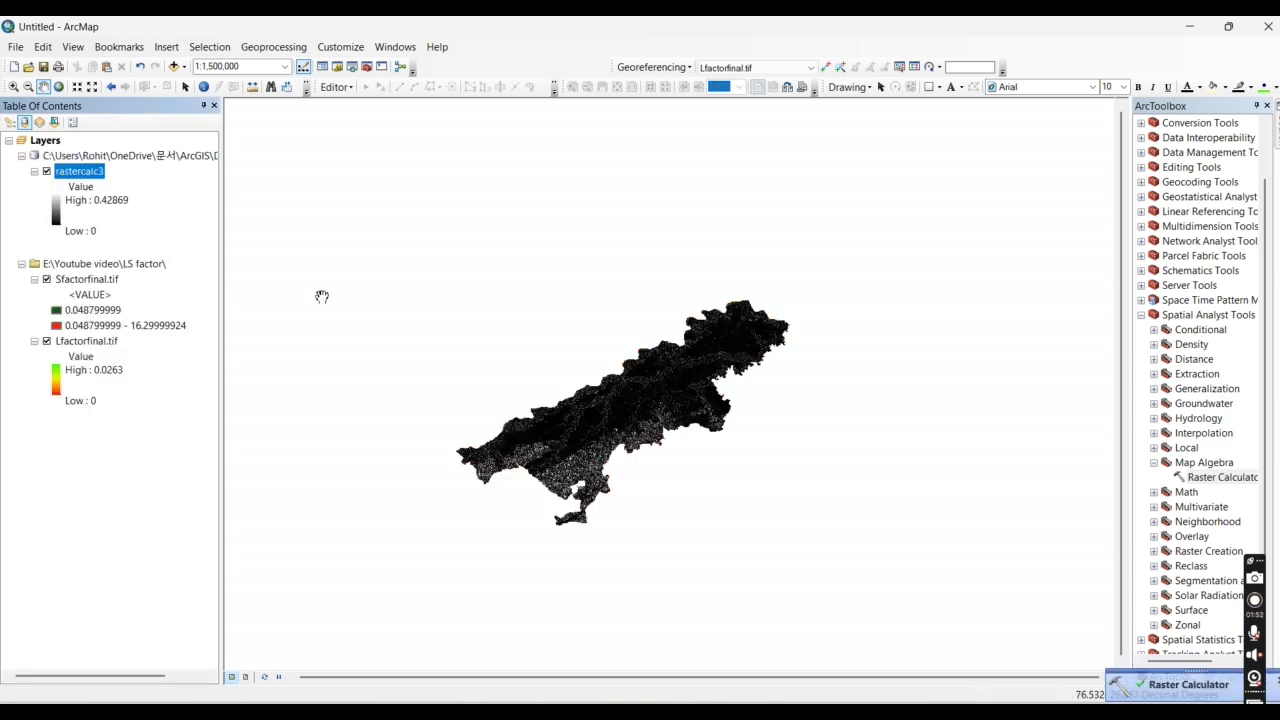
Symbolize rastercalc3 as classified with five natural-breaks classes and the green-yellow-red color ramp.
double_click(88, 175)
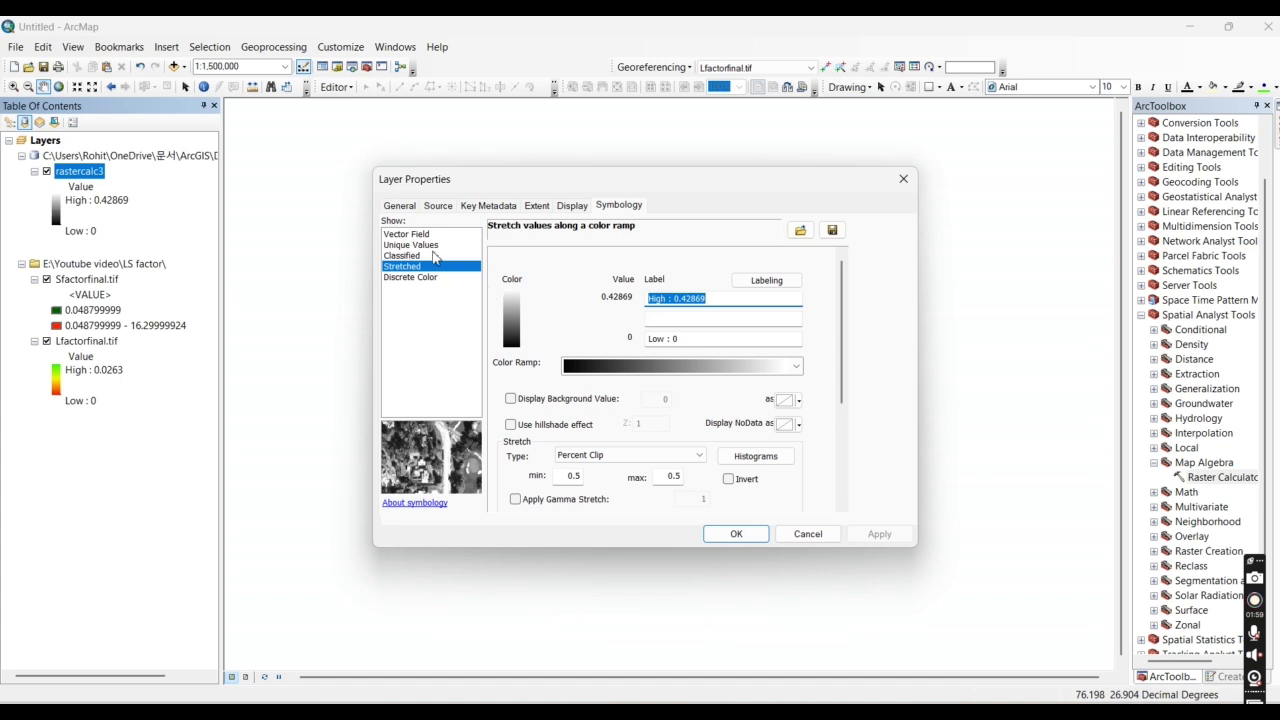
click(405, 256)
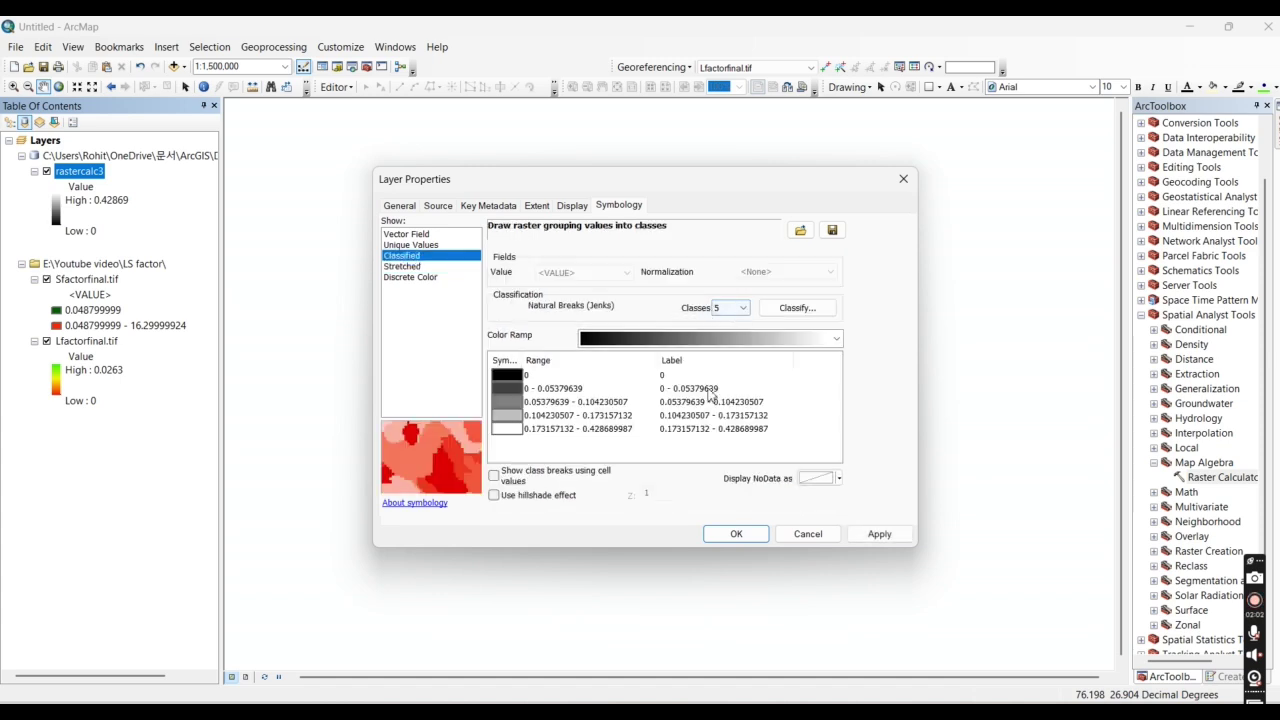
click(704, 345)
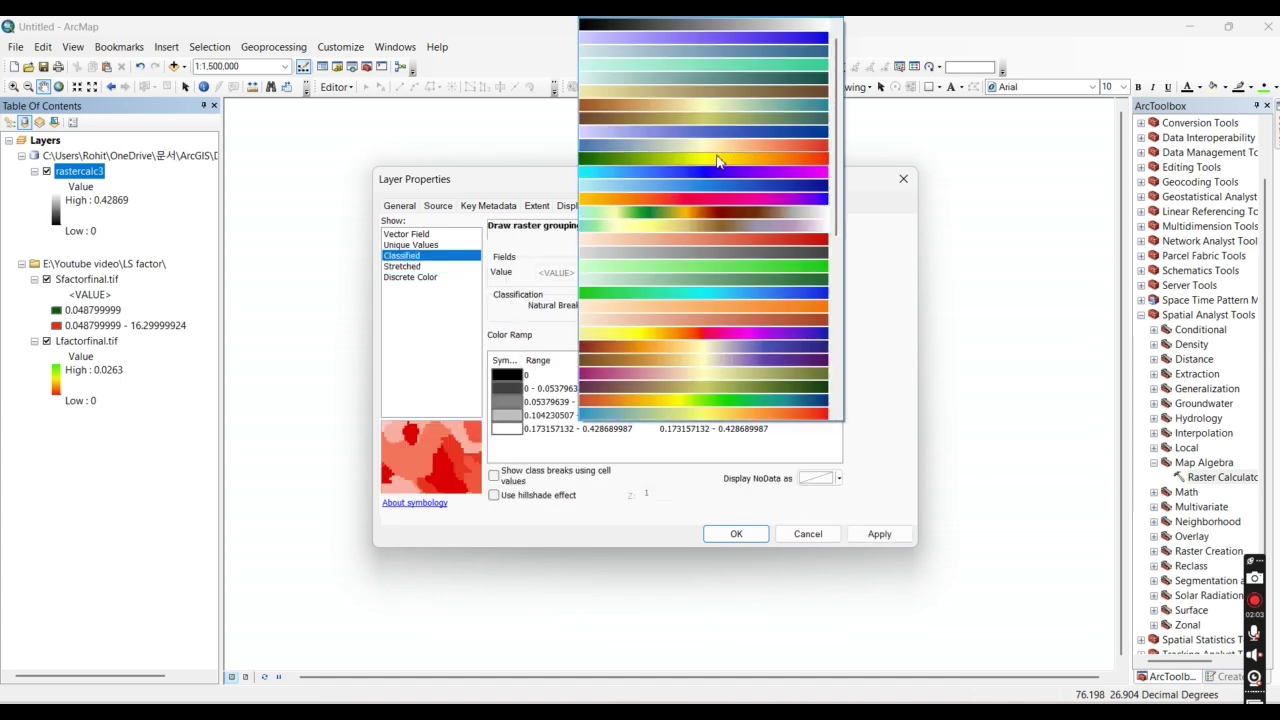
click(716, 160)
click(879, 533)
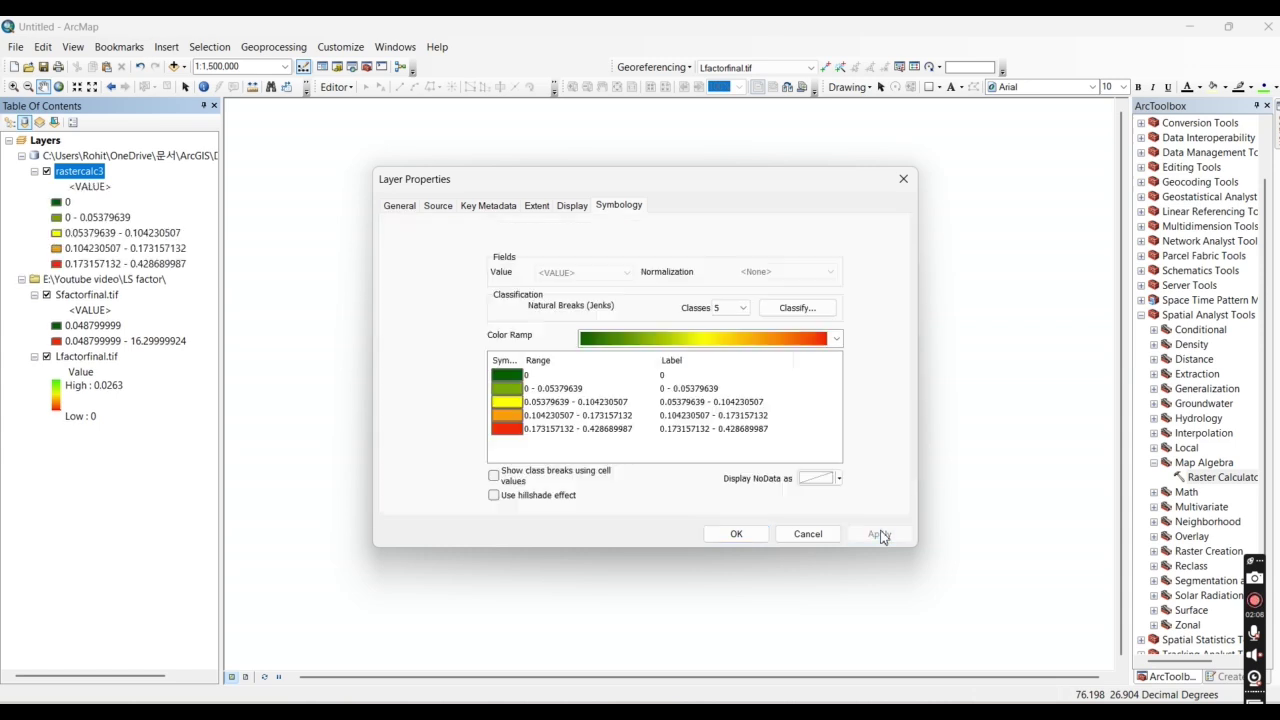
click(737, 534)
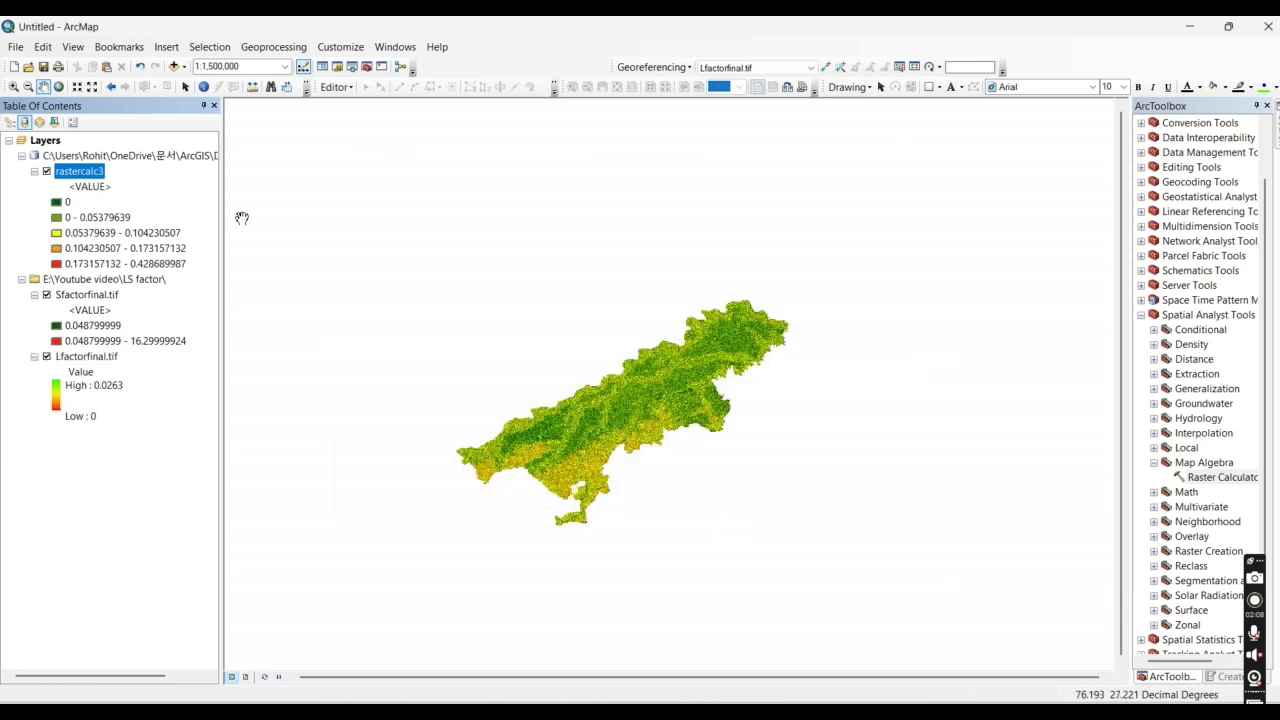
Examine the classified LS factor cells up close in the southwestern part of the raster and along its northern edge.
click(13, 87)
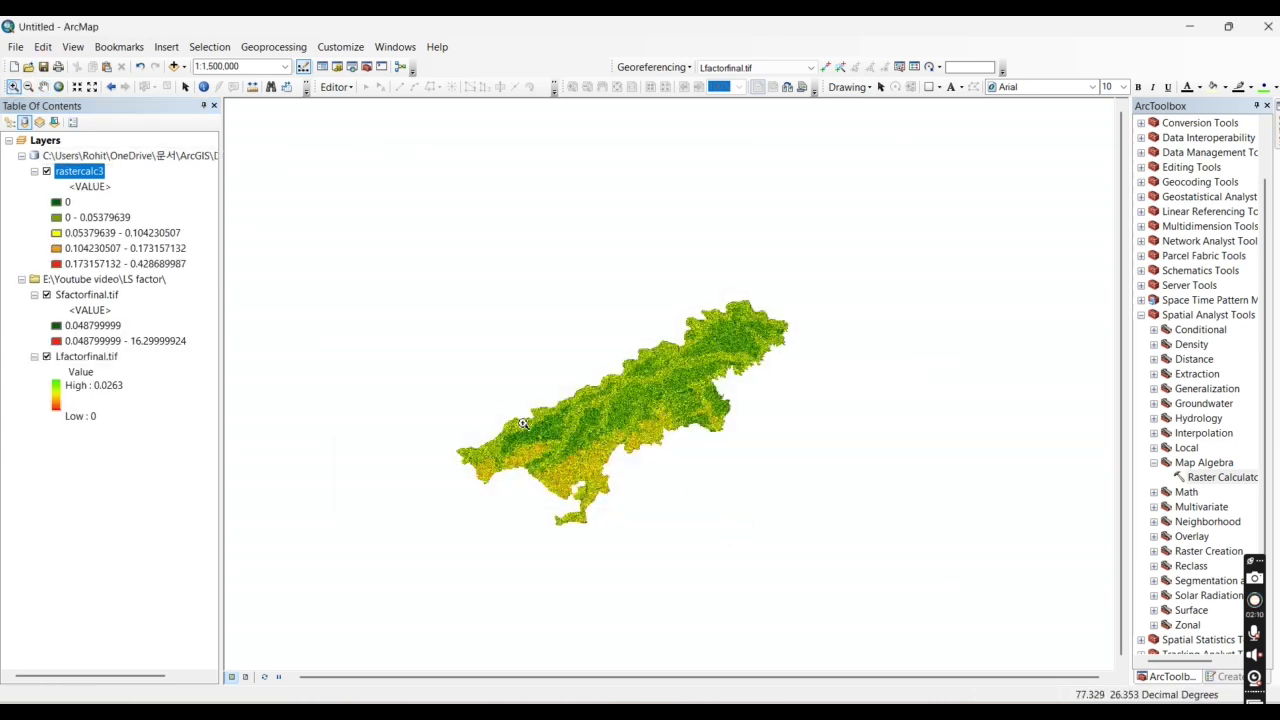
drag(514, 410, 608, 486)
click(601, 390)
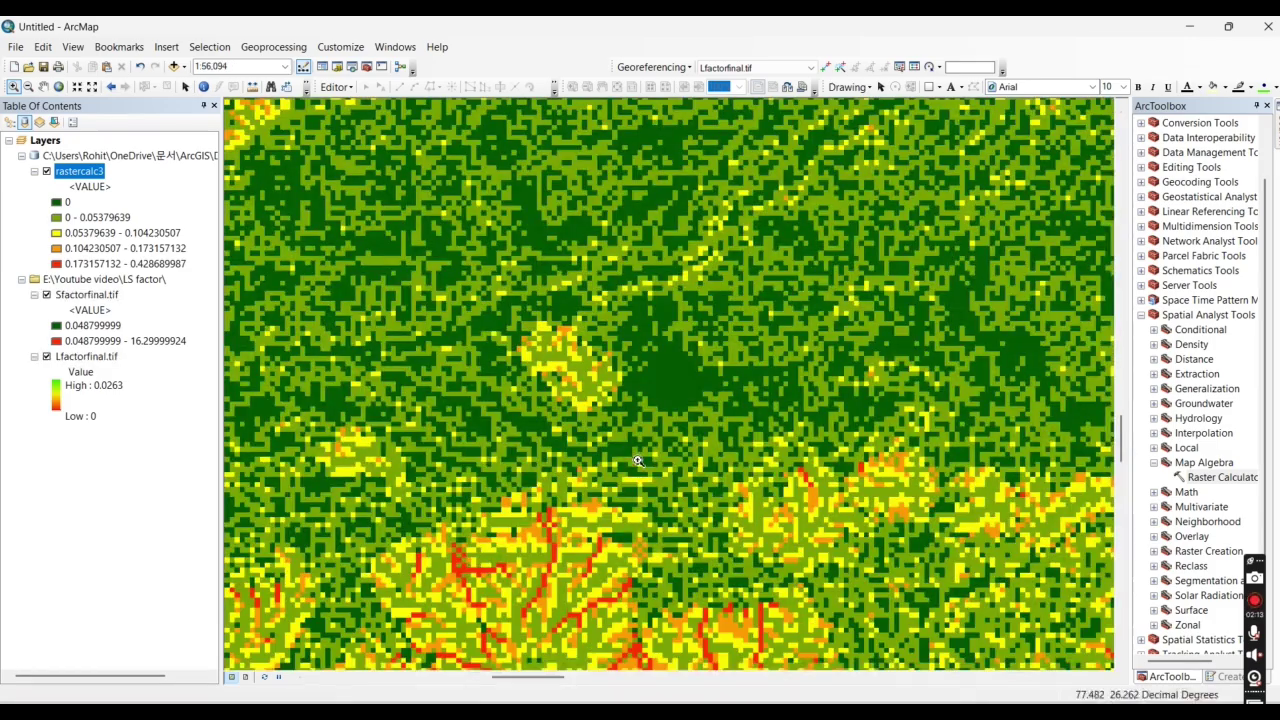
click(43, 87)
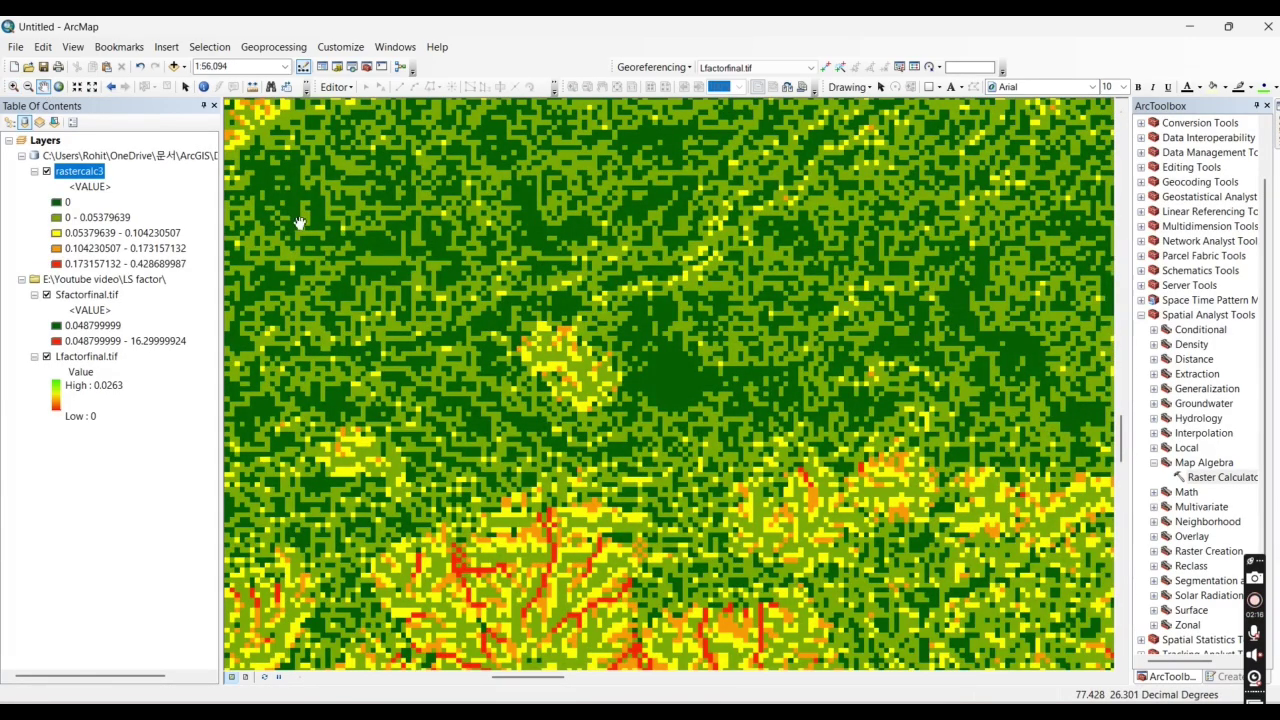
drag(337, 246, 626, 374)
drag(593, 217, 600, 420)
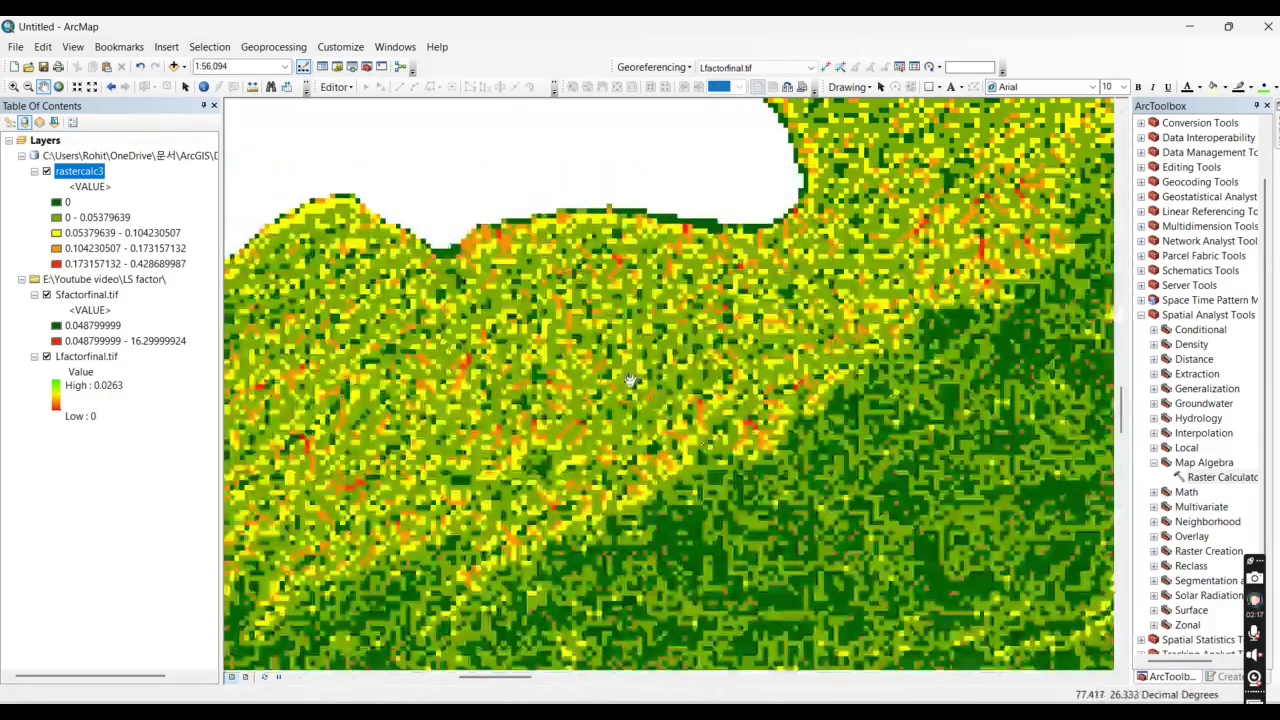
drag(420, 200, 400, 390)
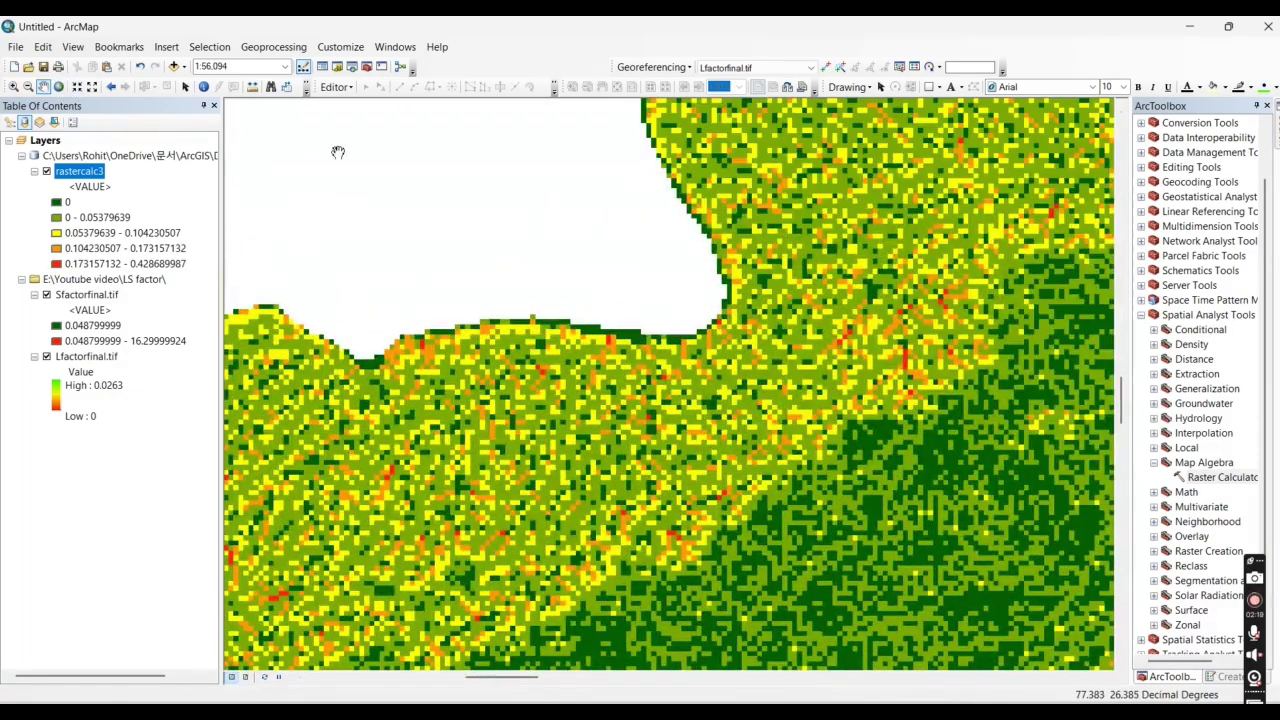